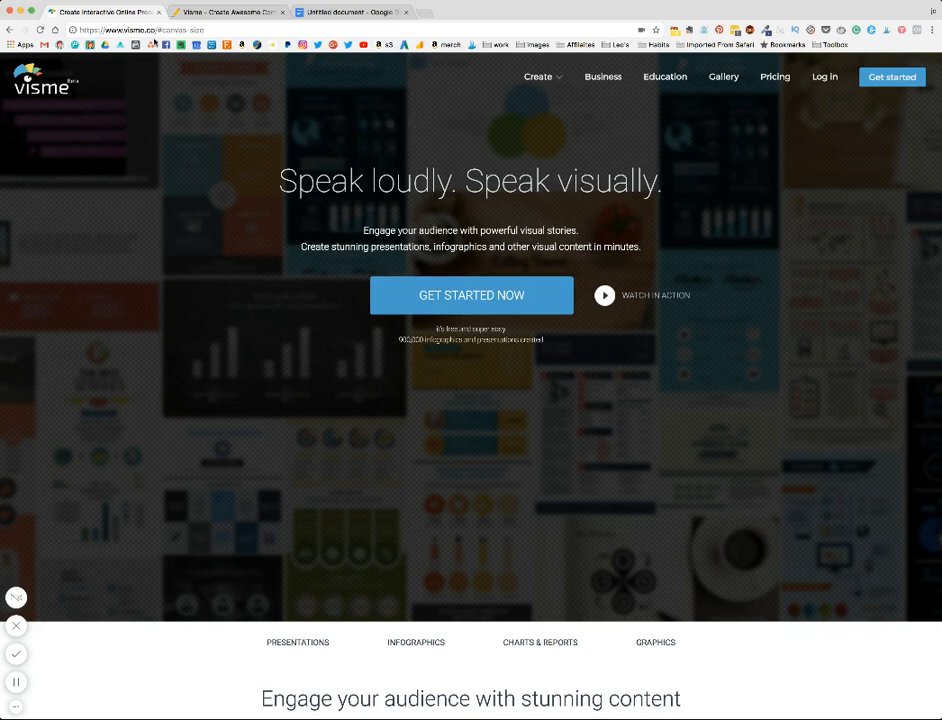
Switch to the Visme dashboard and review the company brand's colors, templates, logos and brand links.
click(235, 12)
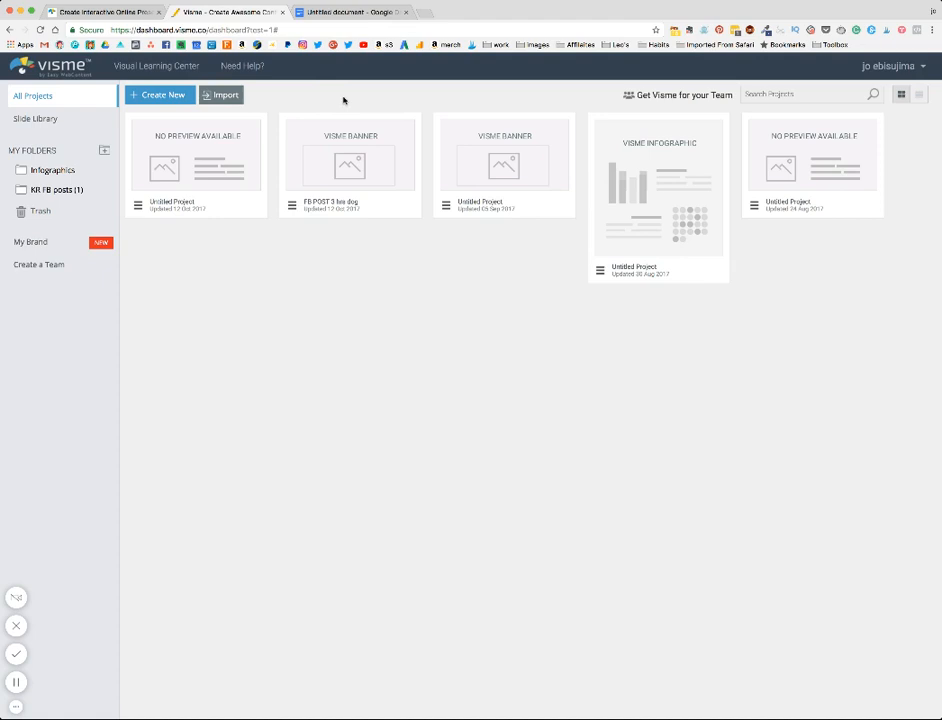
click(32, 243)
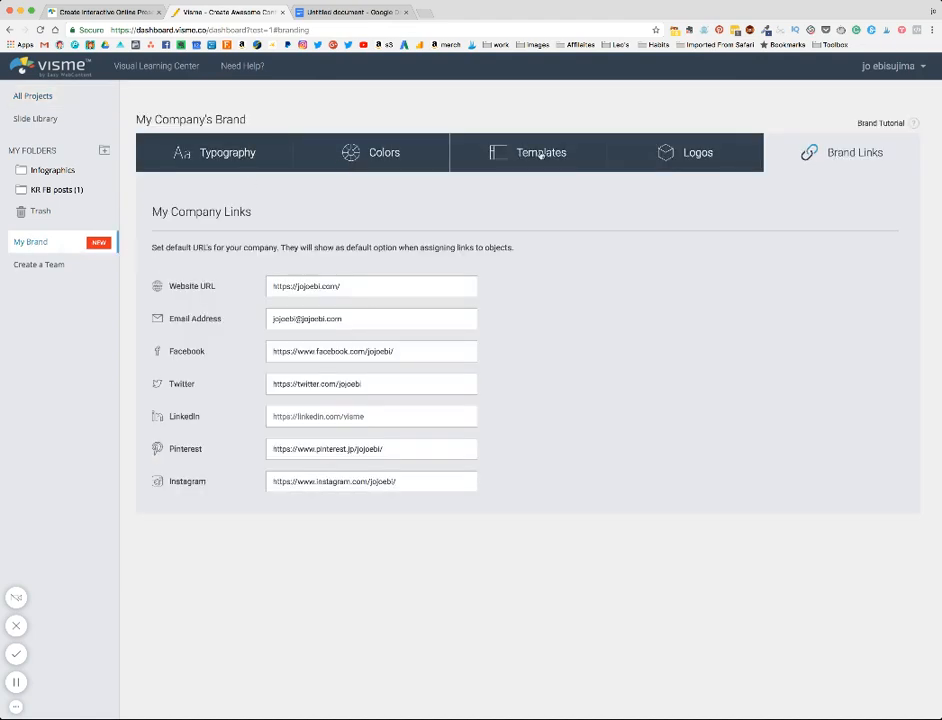
click(383, 155)
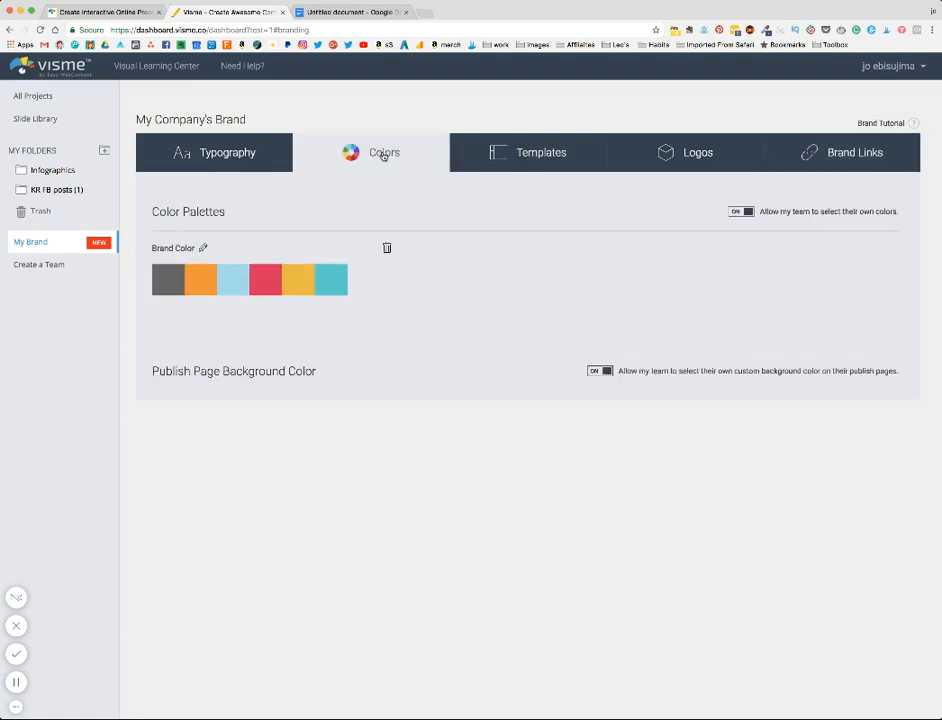
click(527, 155)
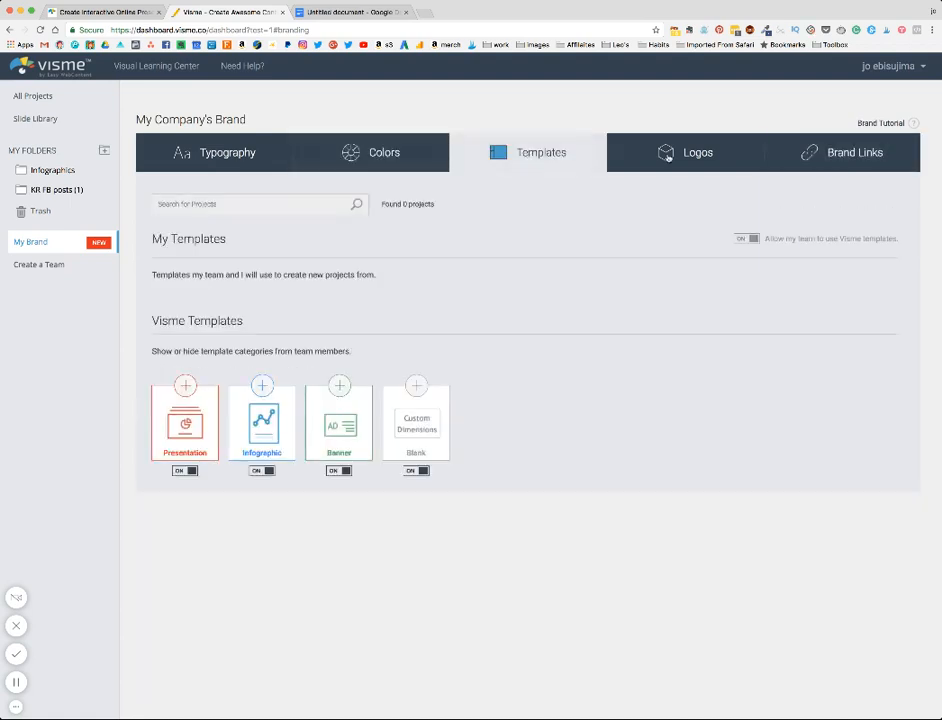
click(698, 155)
click(800, 155)
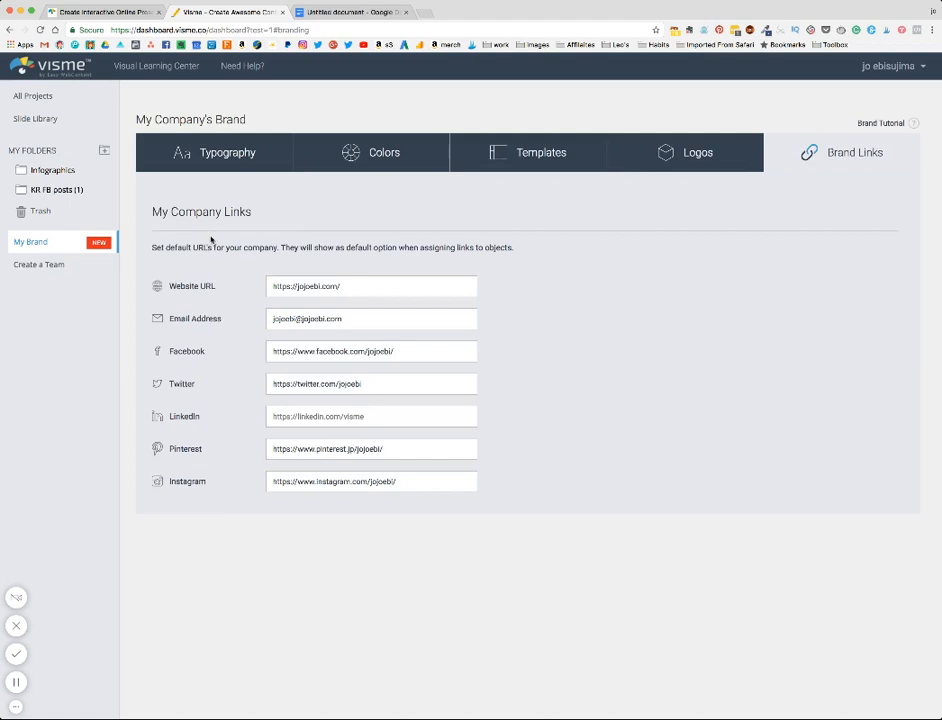
Return to all projects, read the stress-free day outline in the Google Docs document, and come back to the Visme dashboard.
click(35, 96)
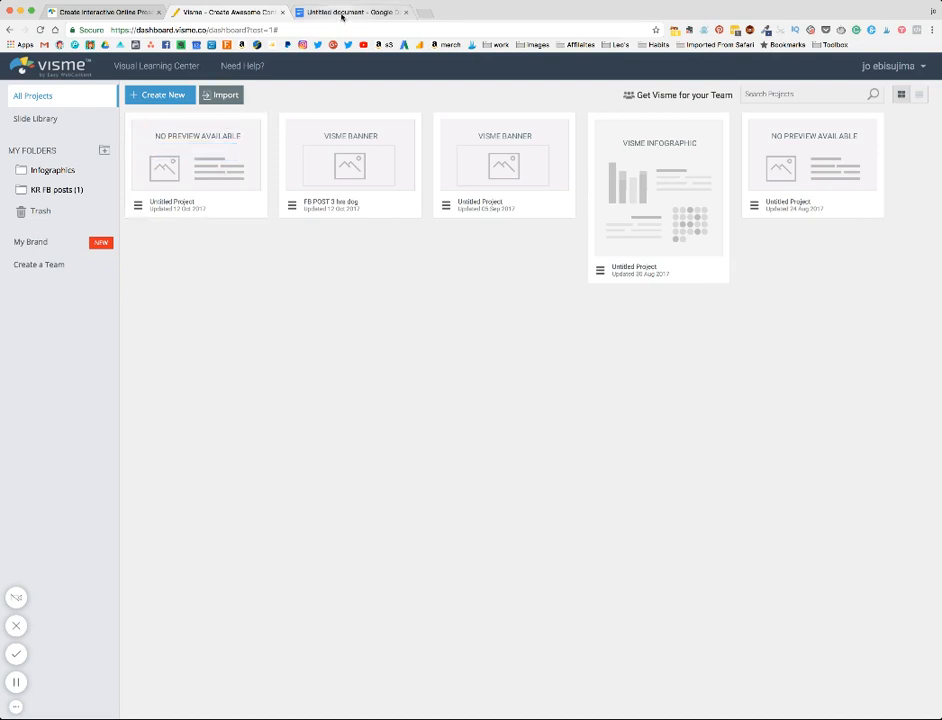
click(342, 13)
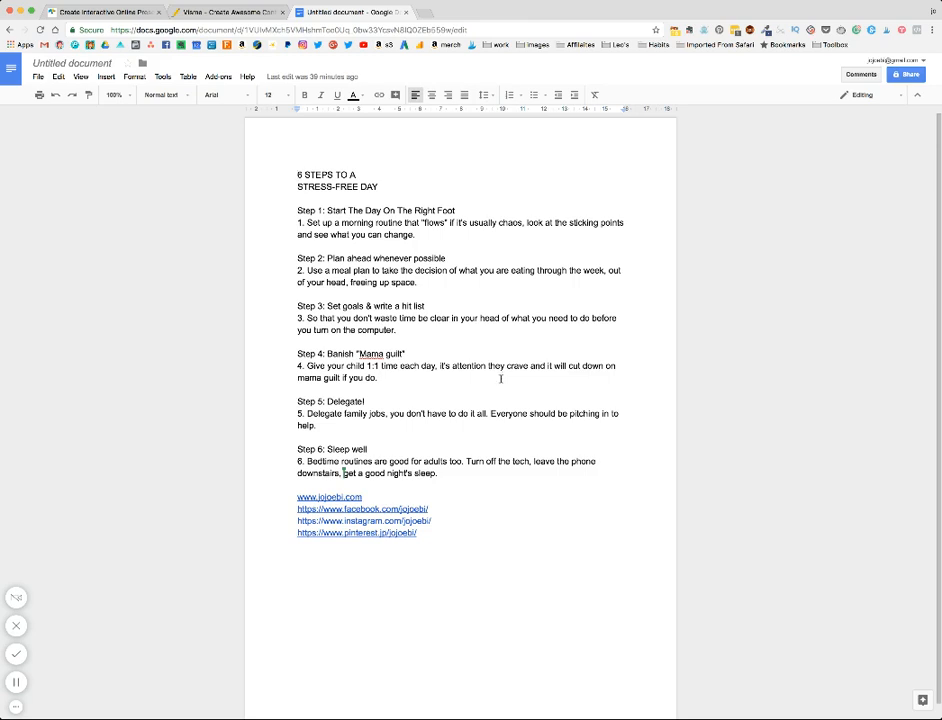
click(208, 12)
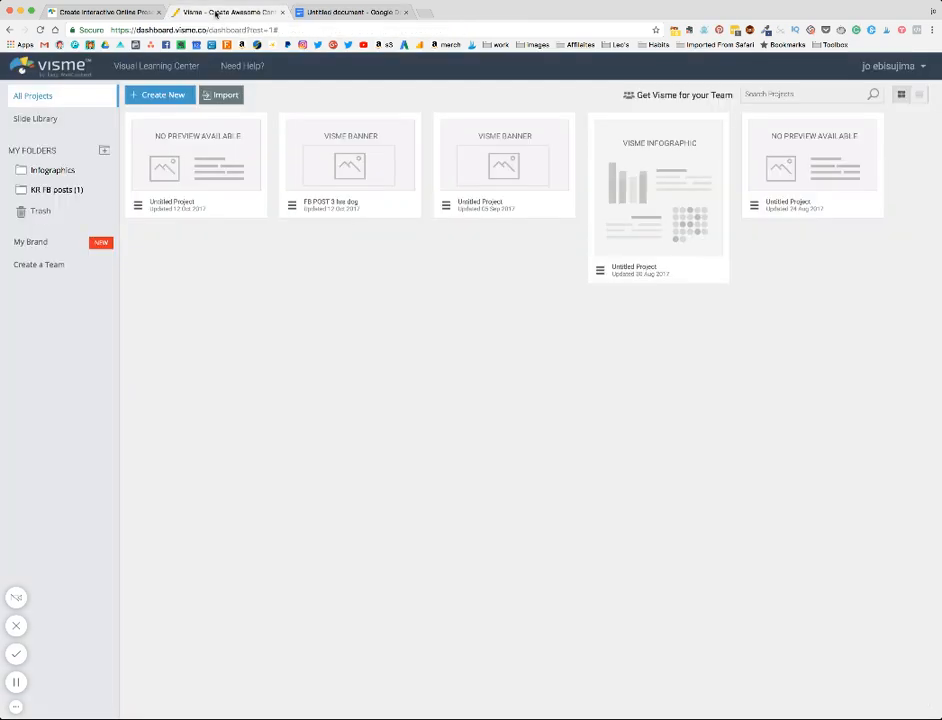
Start creating a new project and look through the presentation templates.
click(157, 95)
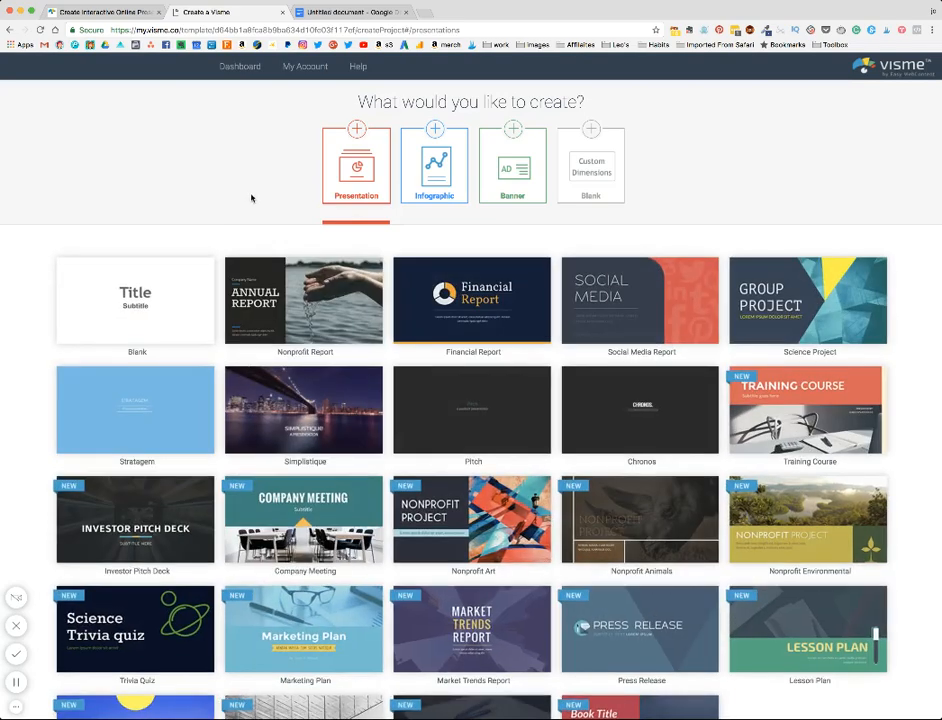
scroll(207, 372, down, 3)
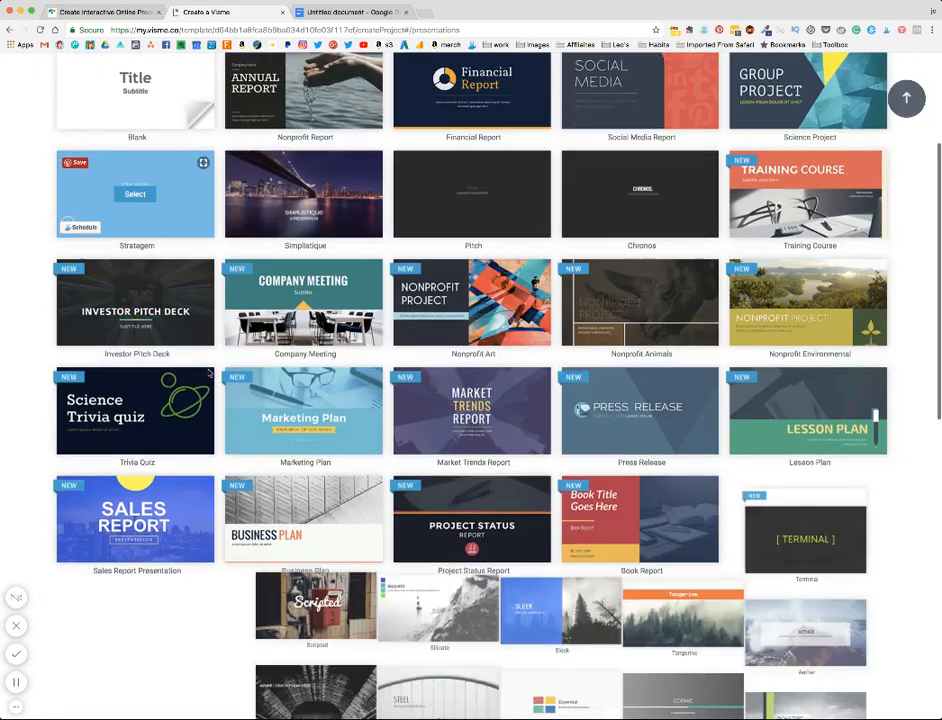
scroll(210, 373, down, 6)
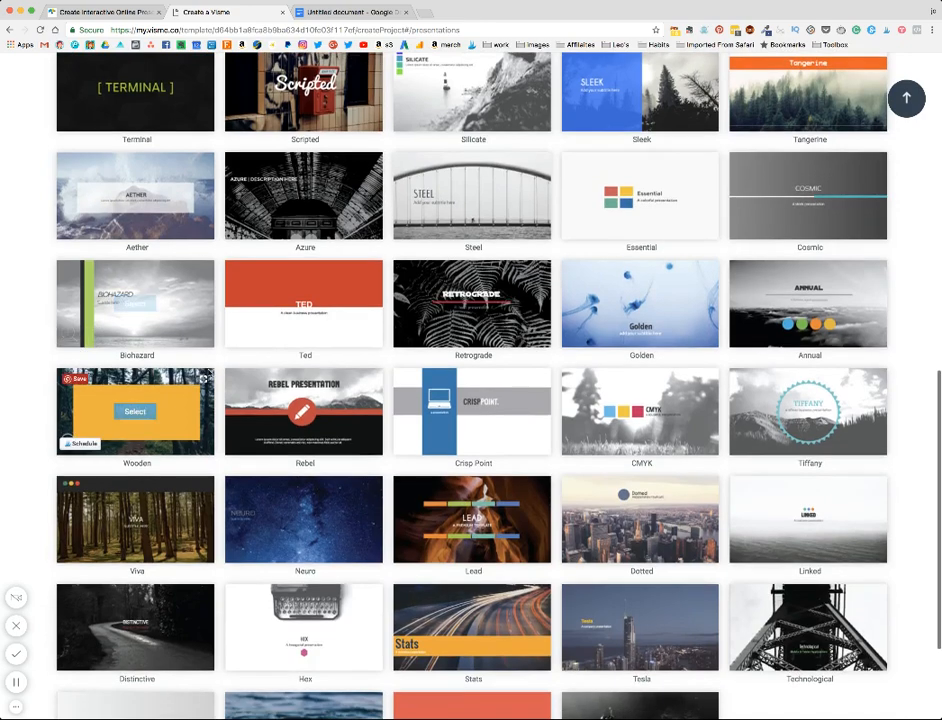
scroll(208, 360, up, 9)
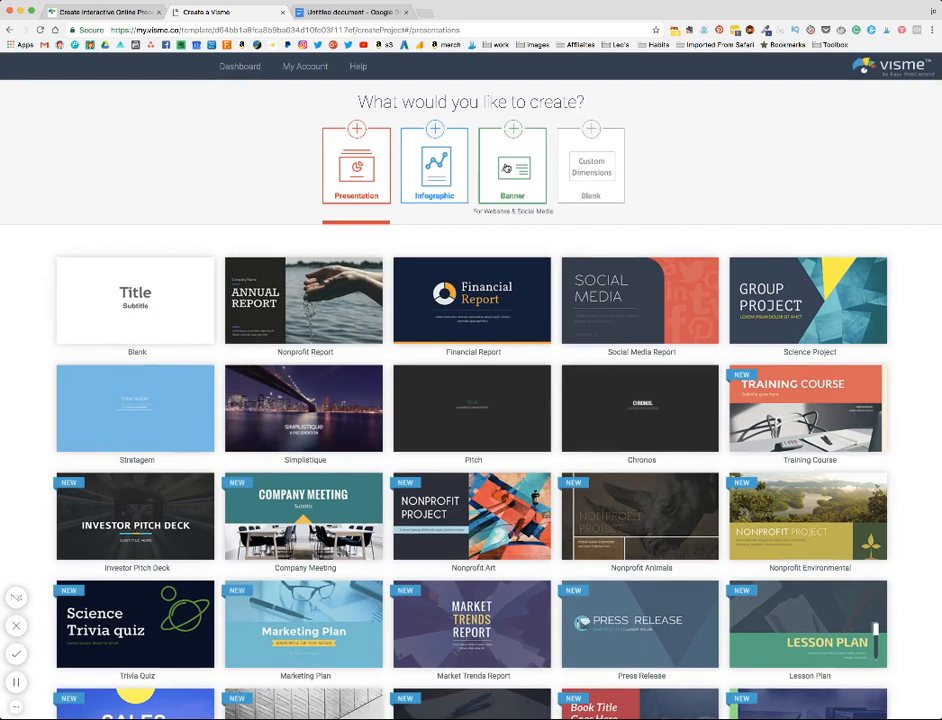
Look through the Wide Skyscraper and Medium Rectangle banner templates for websites and blogs.
click(506, 168)
scroll(280, 200, down, 3)
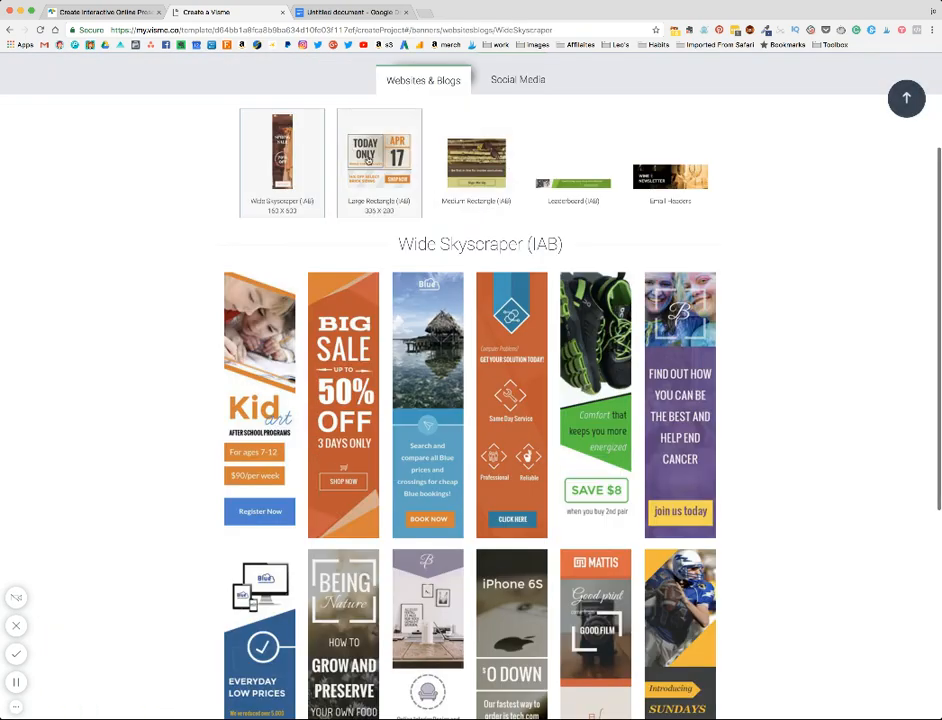
click(480, 166)
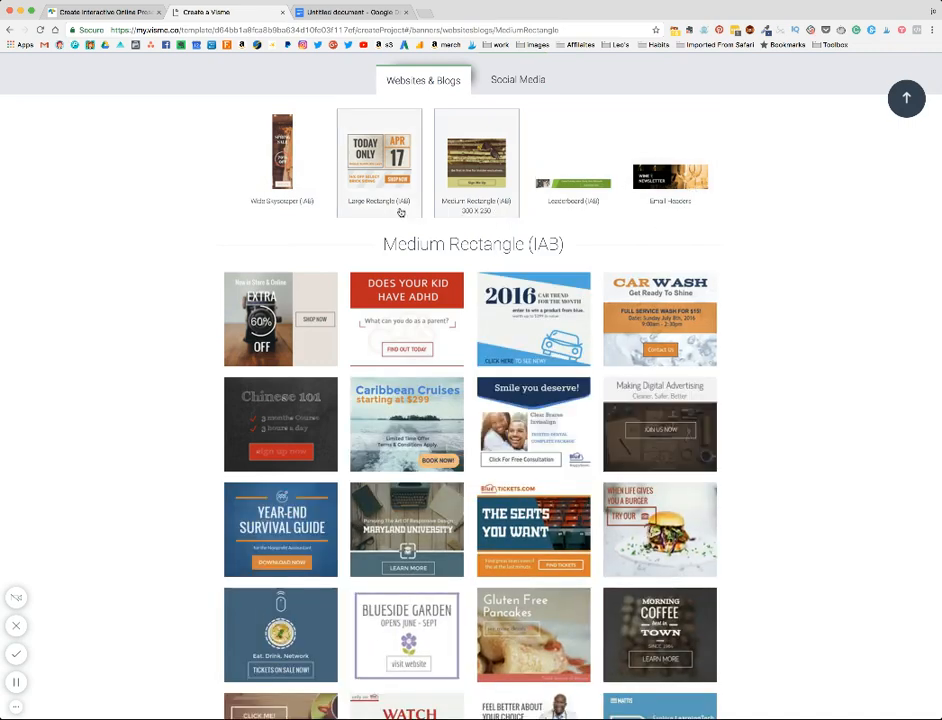
scroll(512, 205, up, 2)
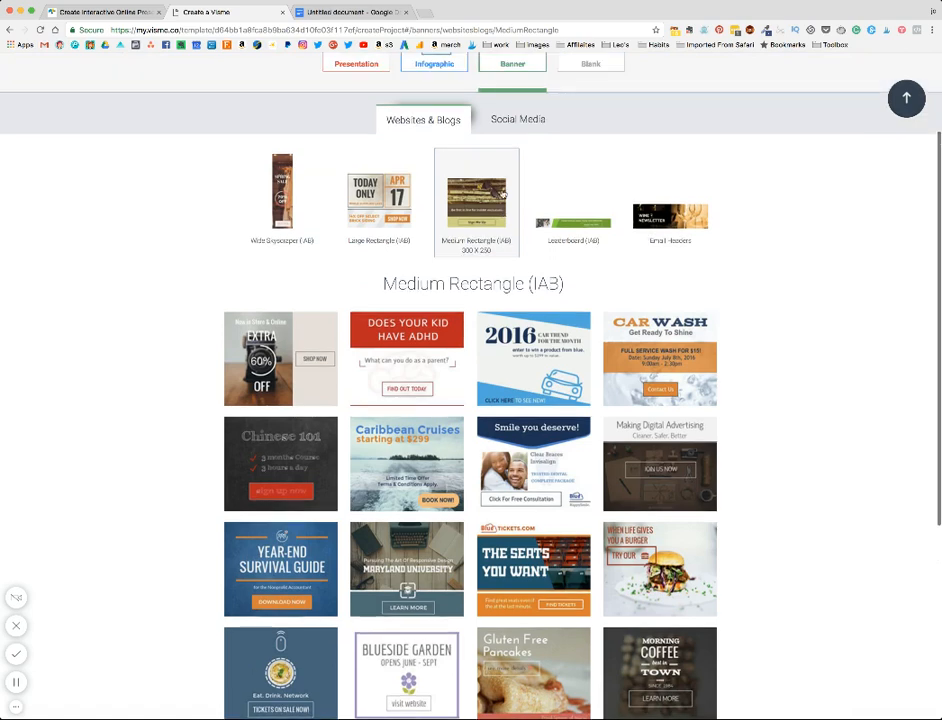
View the social media banner templates for Facebook covers, ads and posts.
click(517, 122)
scroll(435, 191, down, 2)
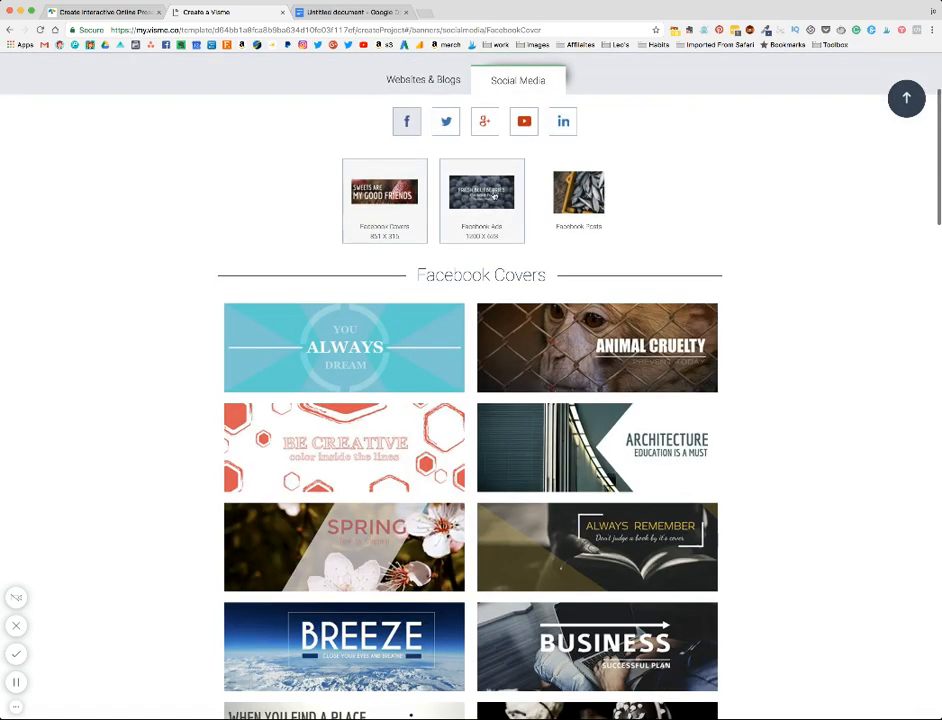
click(495, 197)
click(580, 195)
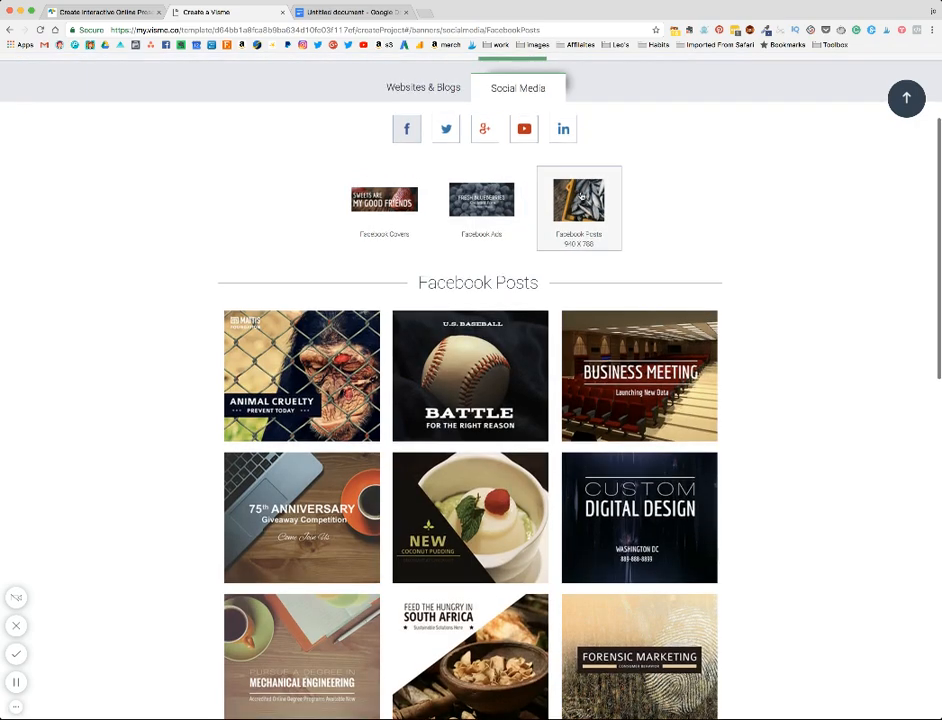
View the Twitter header, Google Photo and YouTube Channel Art banner templates.
click(446, 130)
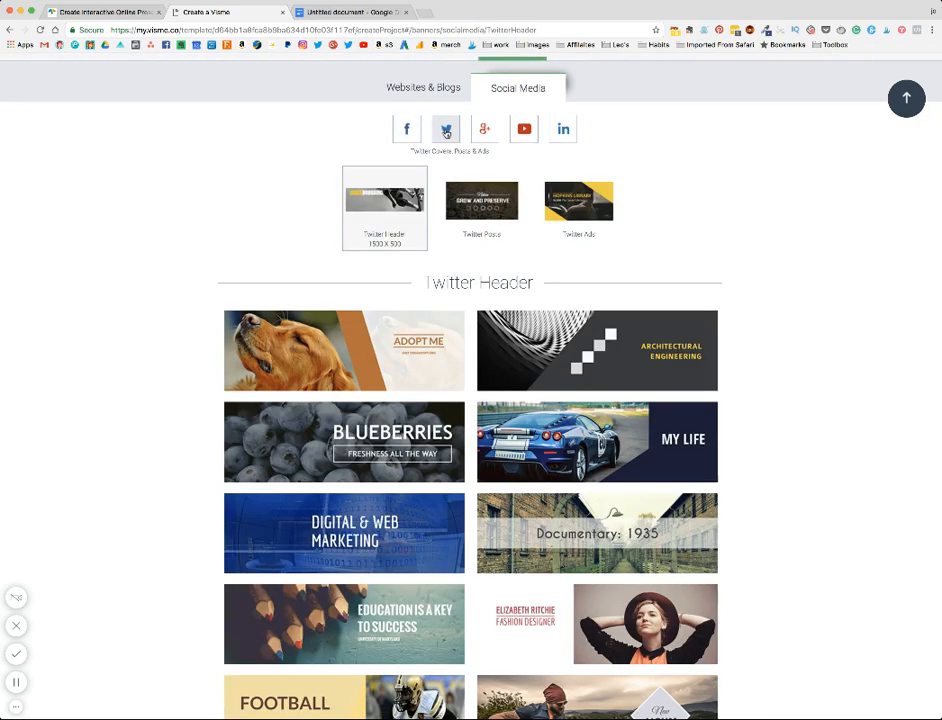
click(484, 130)
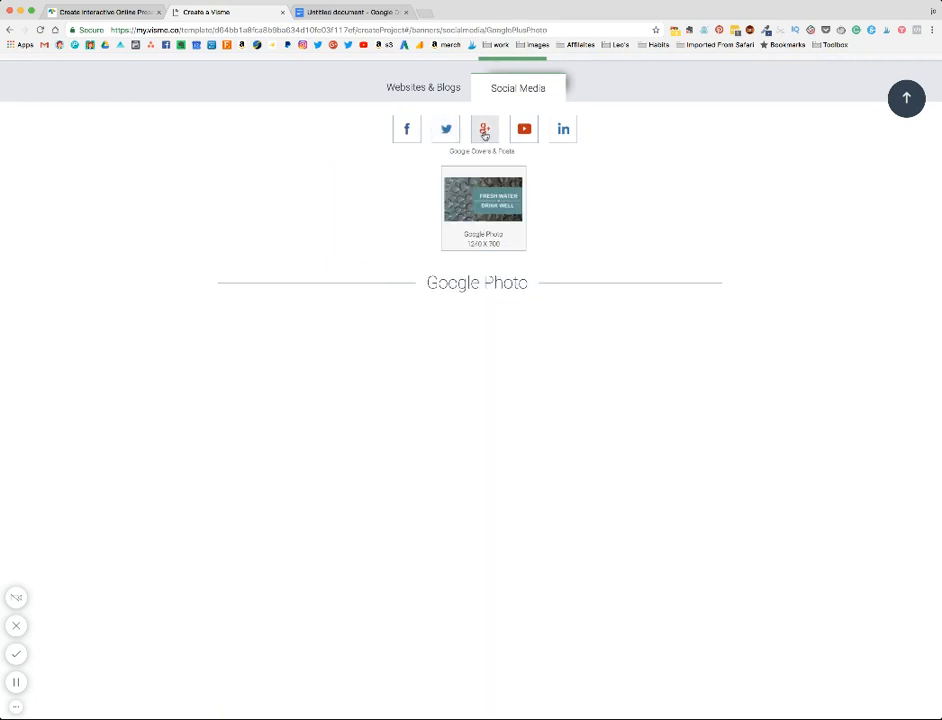
click(522, 137)
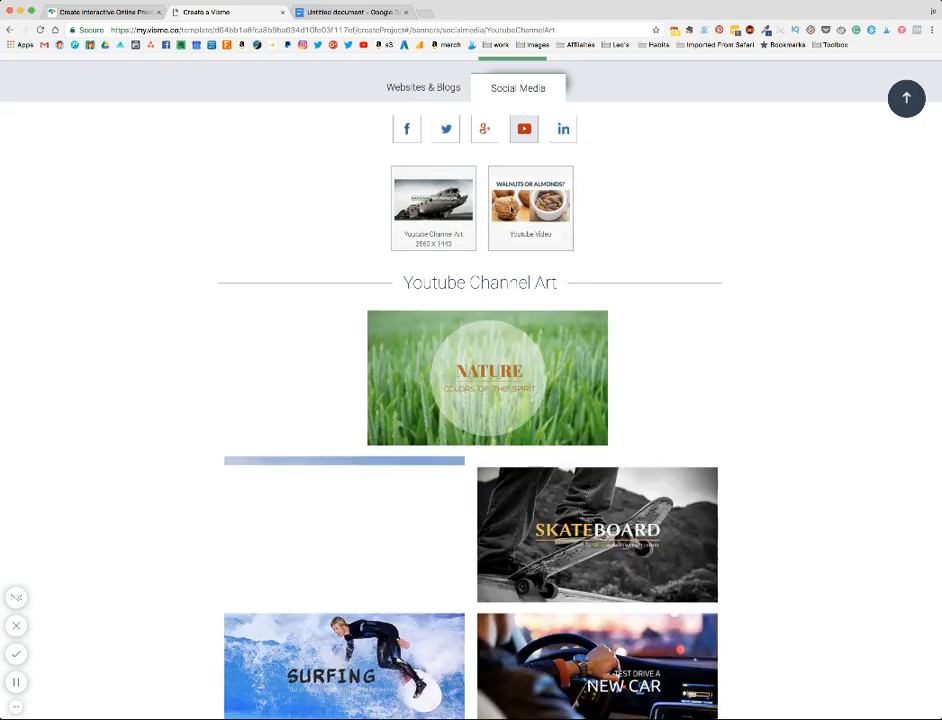
scroll(653, 210, down, 5)
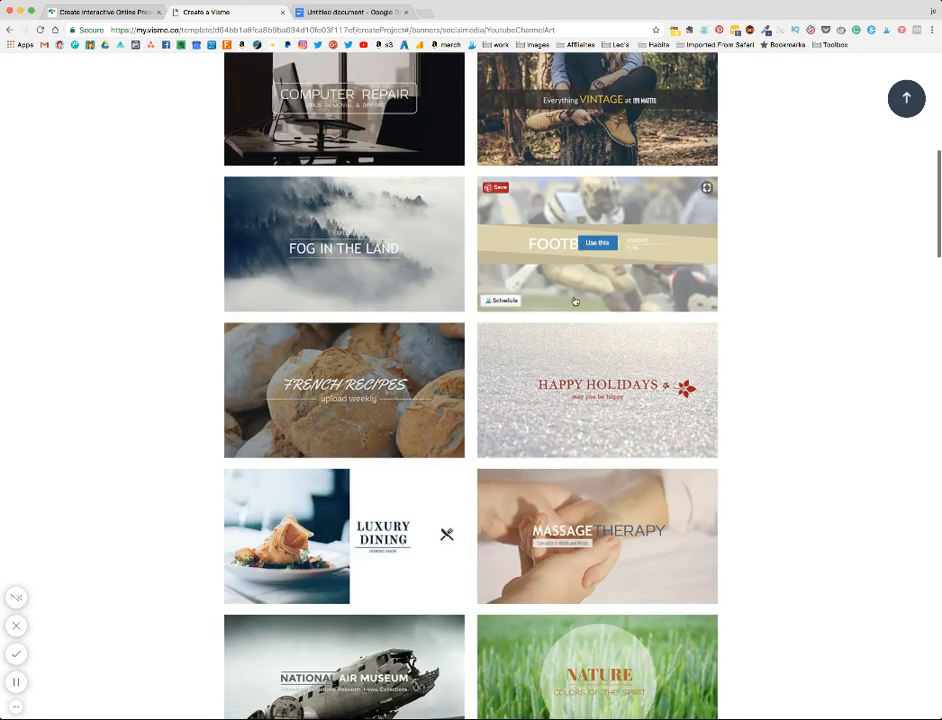
mouse_move(606, 364)
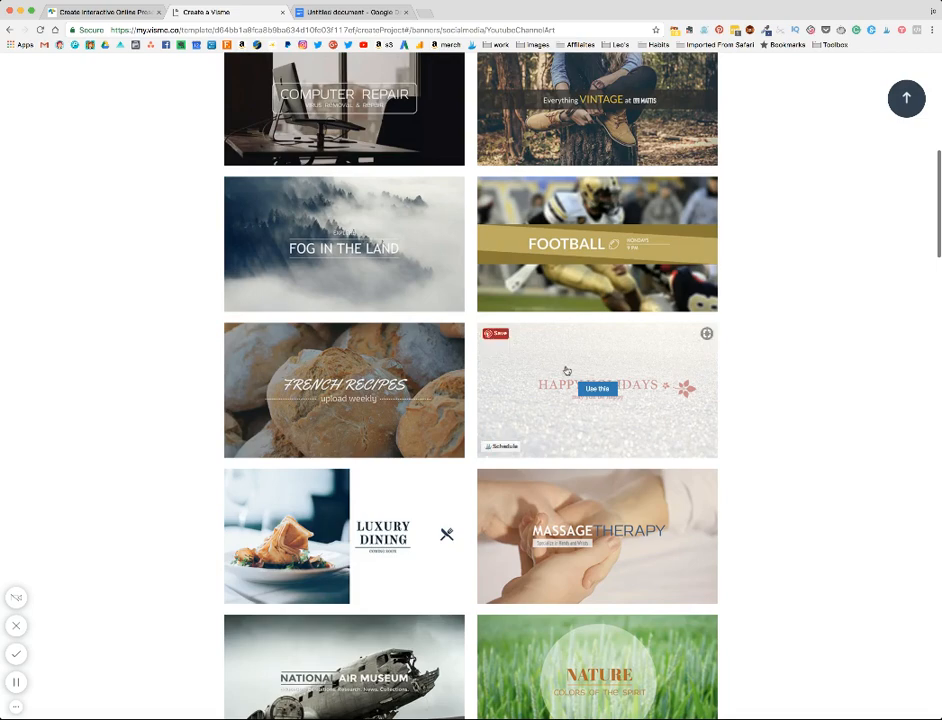
scroll(566, 371, up, 6)
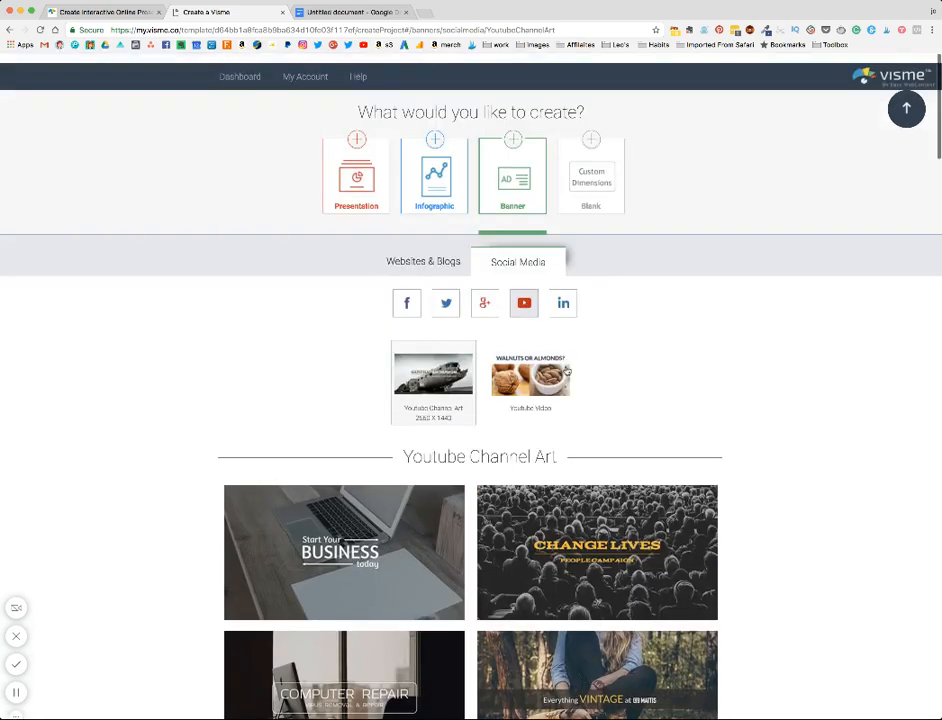
Choose Infographic as the project type and browse its templates from Featured down to the Process category.
click(435, 177)
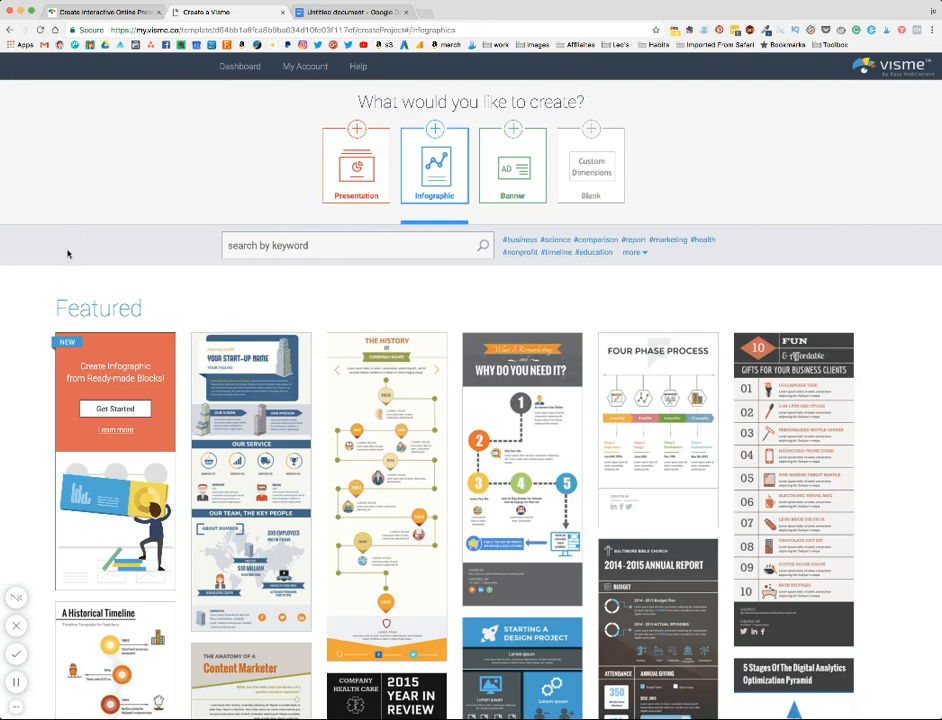
scroll(50, 255, down, 3)
scroll(36, 257, up, 2)
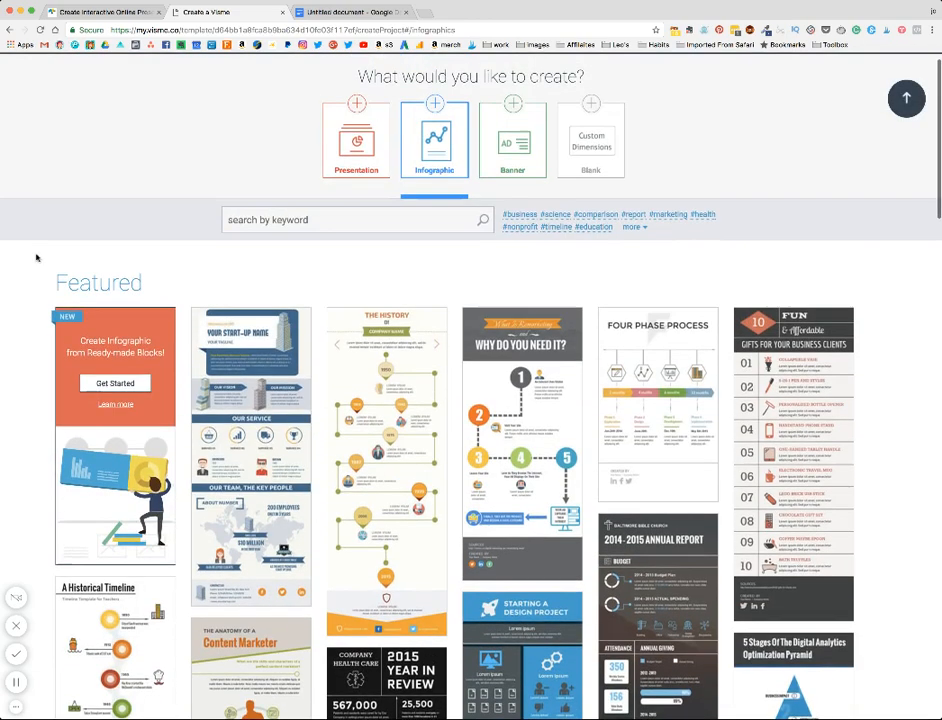
scroll(36, 257, down, 10)
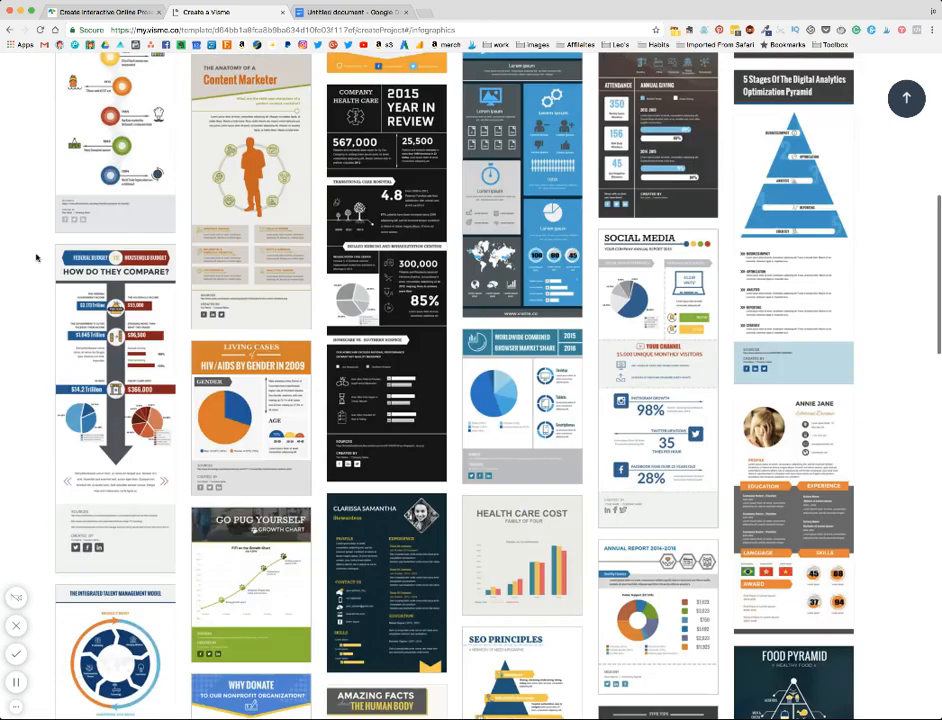
scroll(36, 257, down, 20)
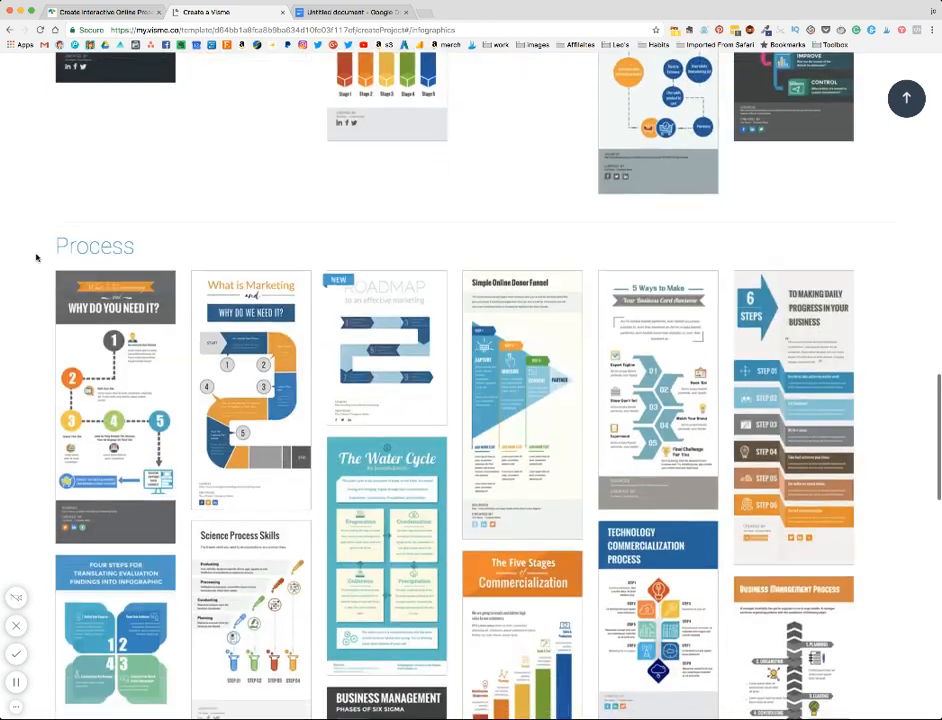
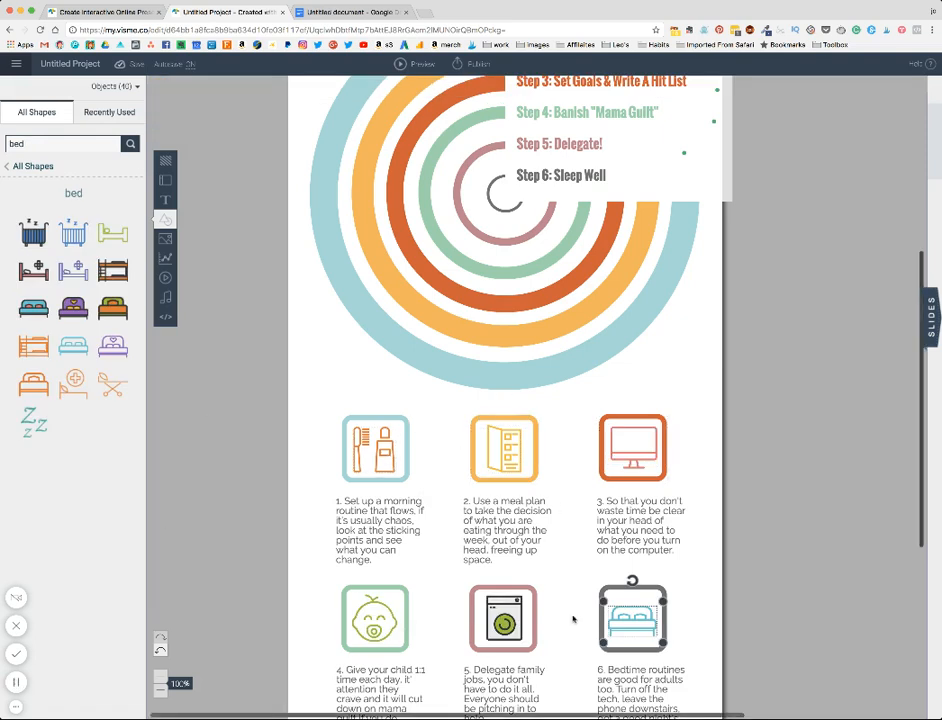
Recolor the frame around the toothbrush icon above tip 1 with the teal brand color.
scroll(301, 430, down, 3)
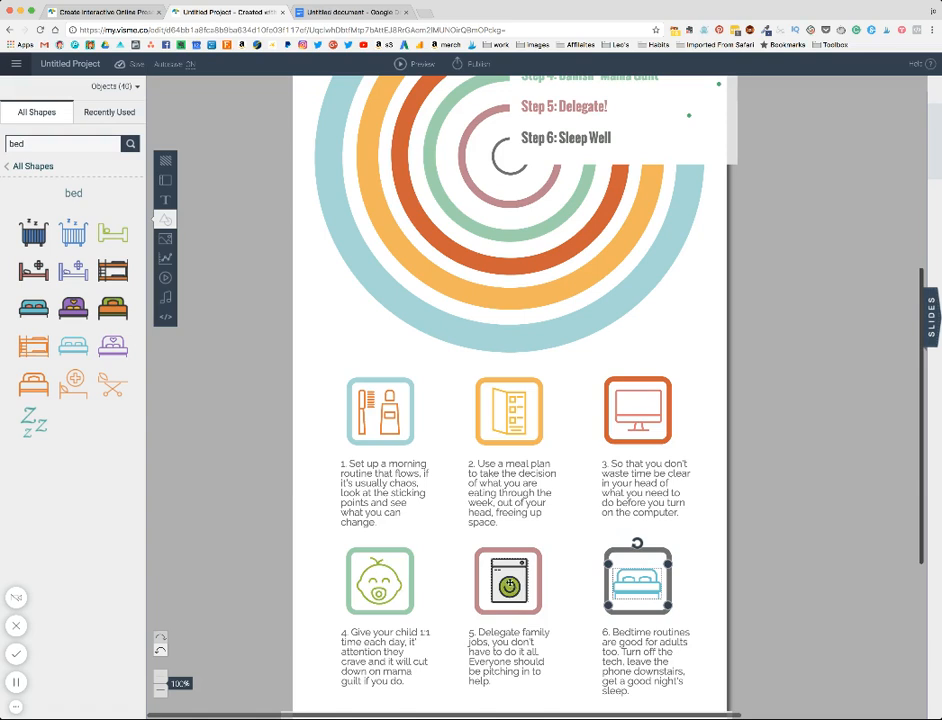
click(397, 381)
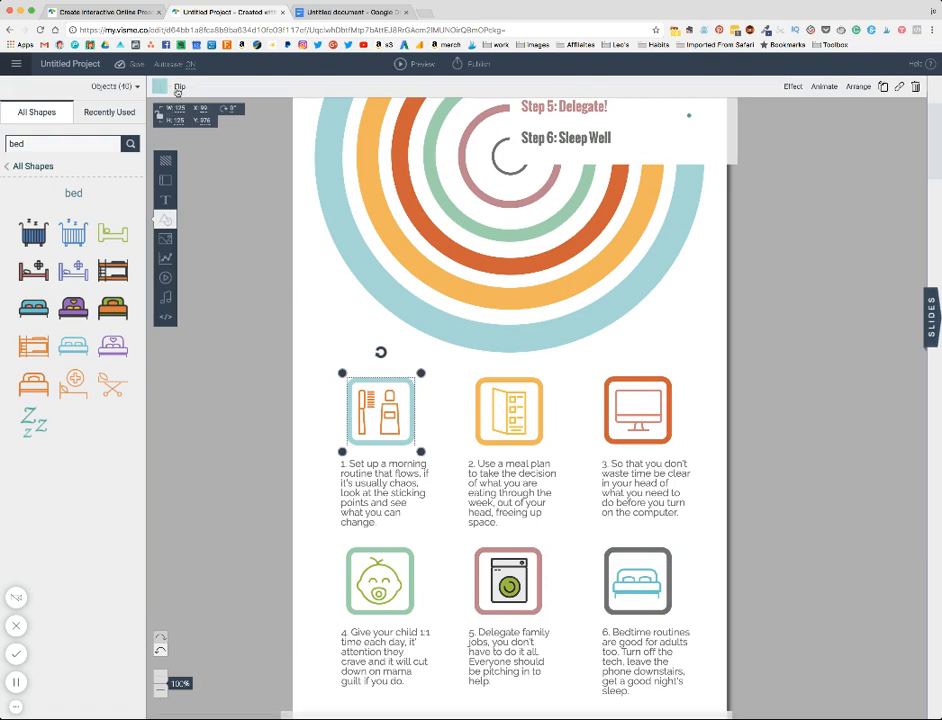
click(178, 88)
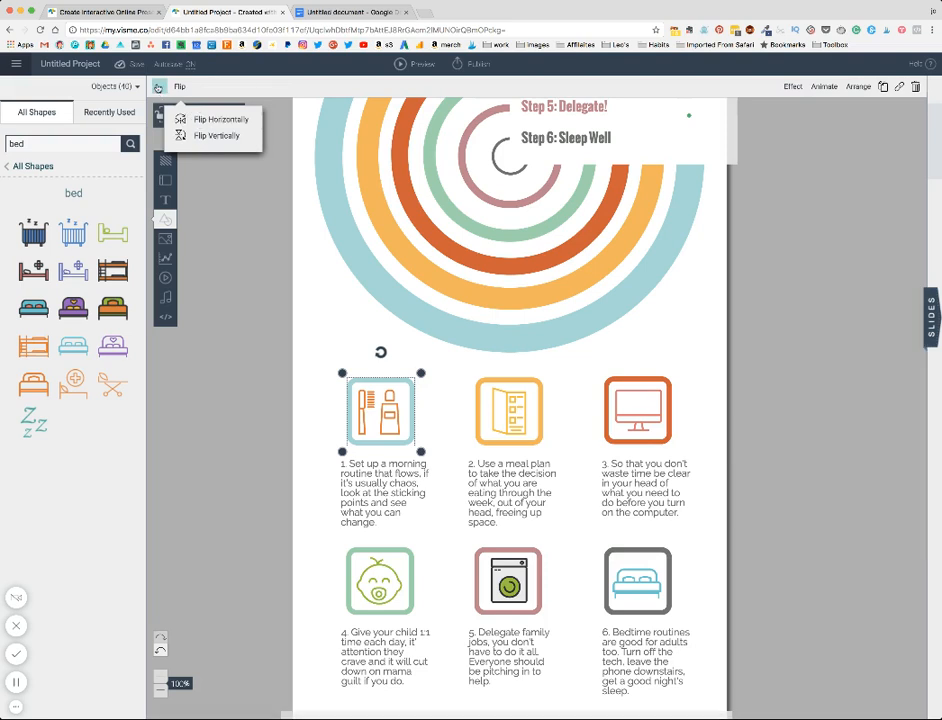
click(158, 88)
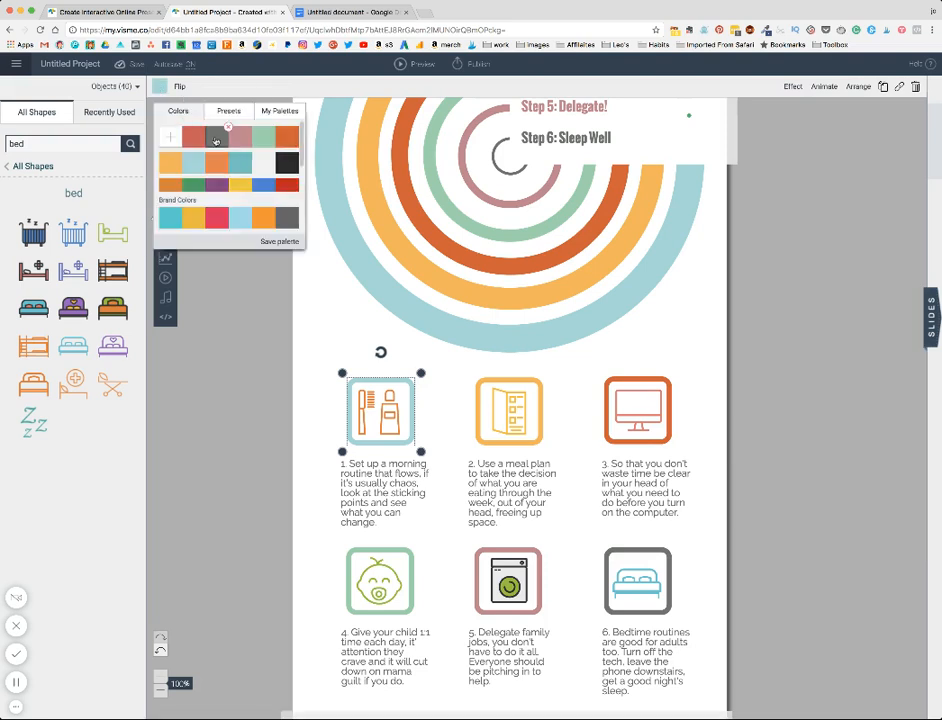
click(171, 218)
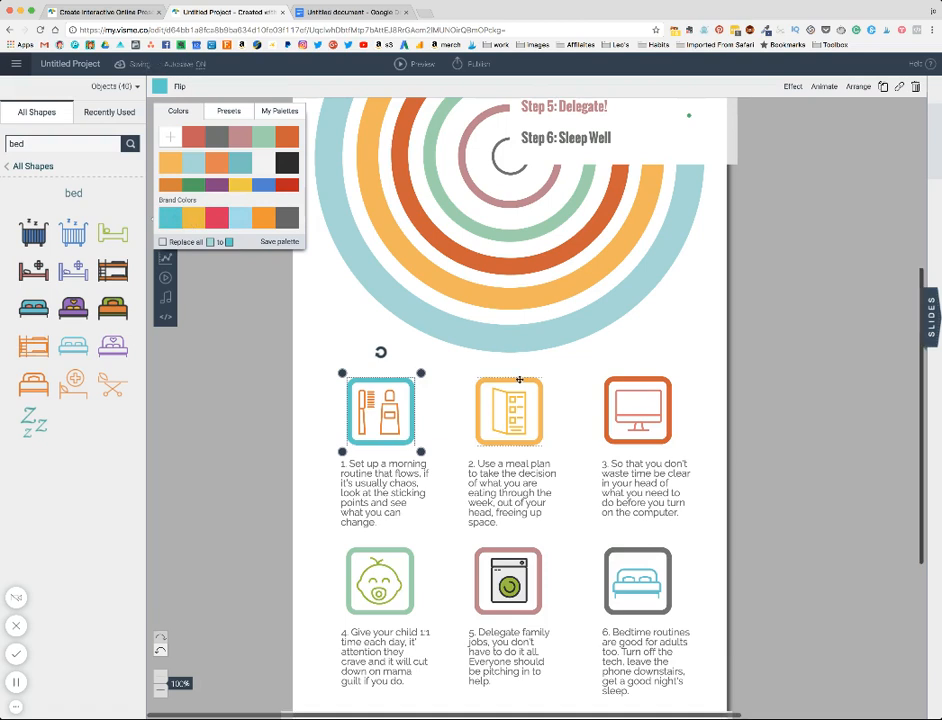
Recolor the frame around the menu icon above tip 2 with the yellow brand color.
click(519, 380)
click(160, 86)
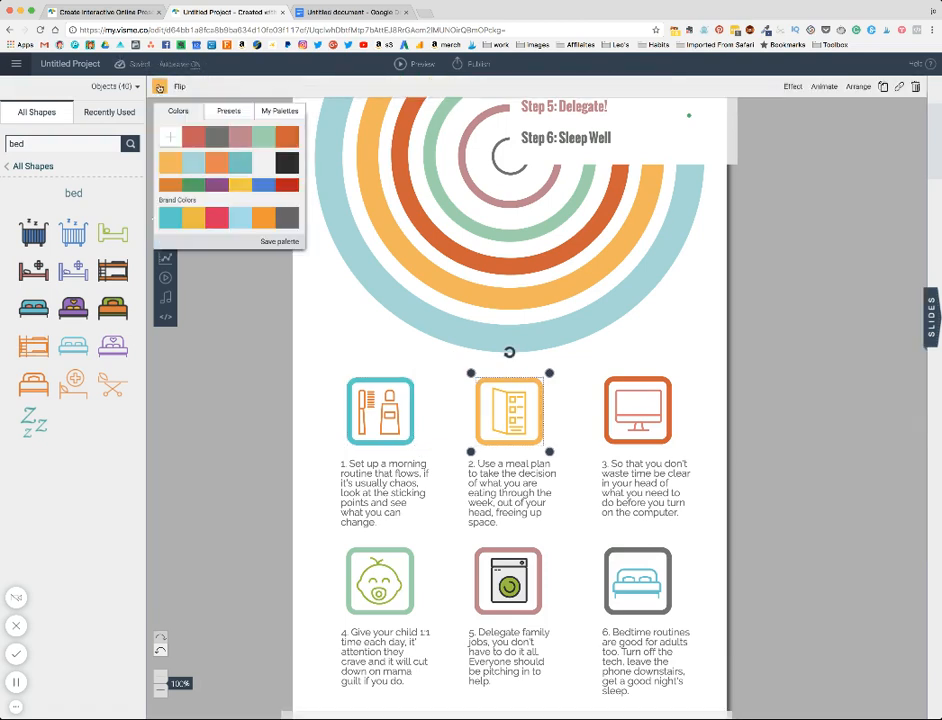
click(196, 222)
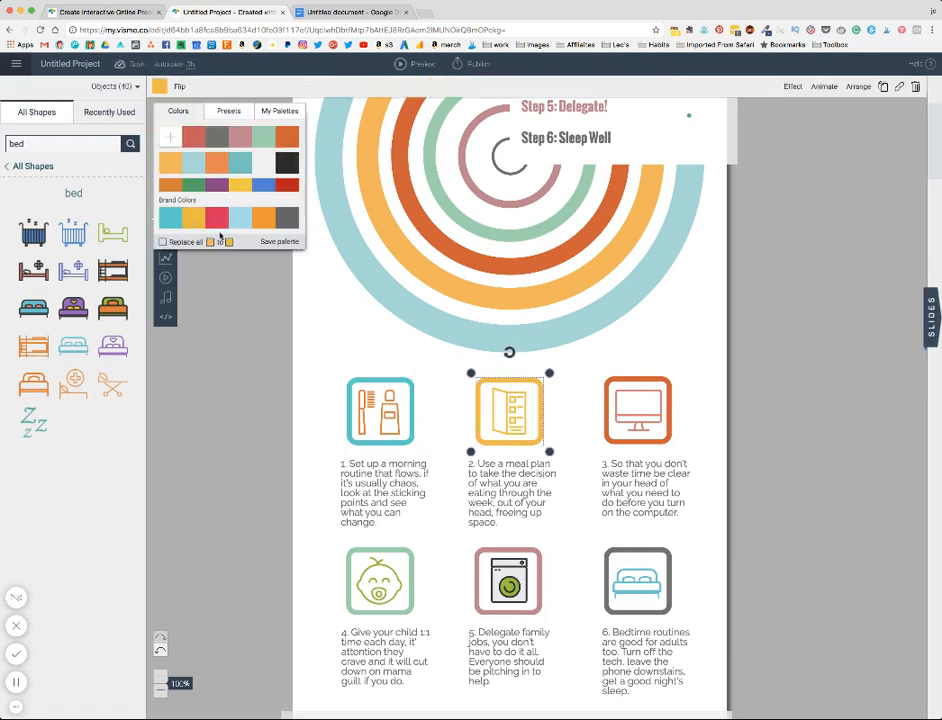
Recolor the frame around the computer icon above tip 3 brand orange and the baby icon's frame above tip 4 brand light blue.
click(618, 380)
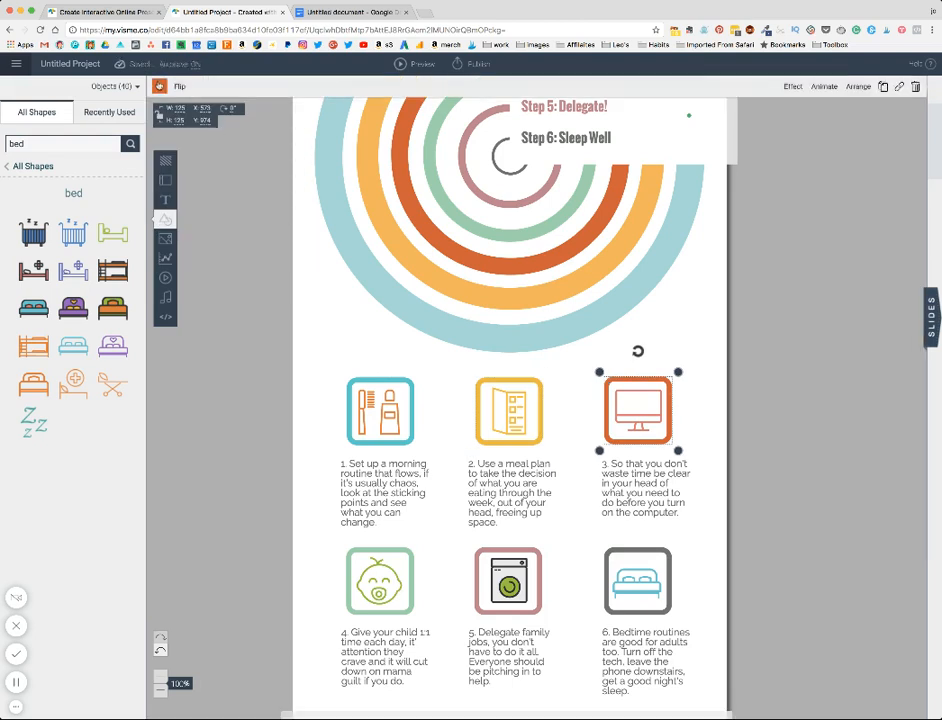
click(160, 86)
click(263, 218)
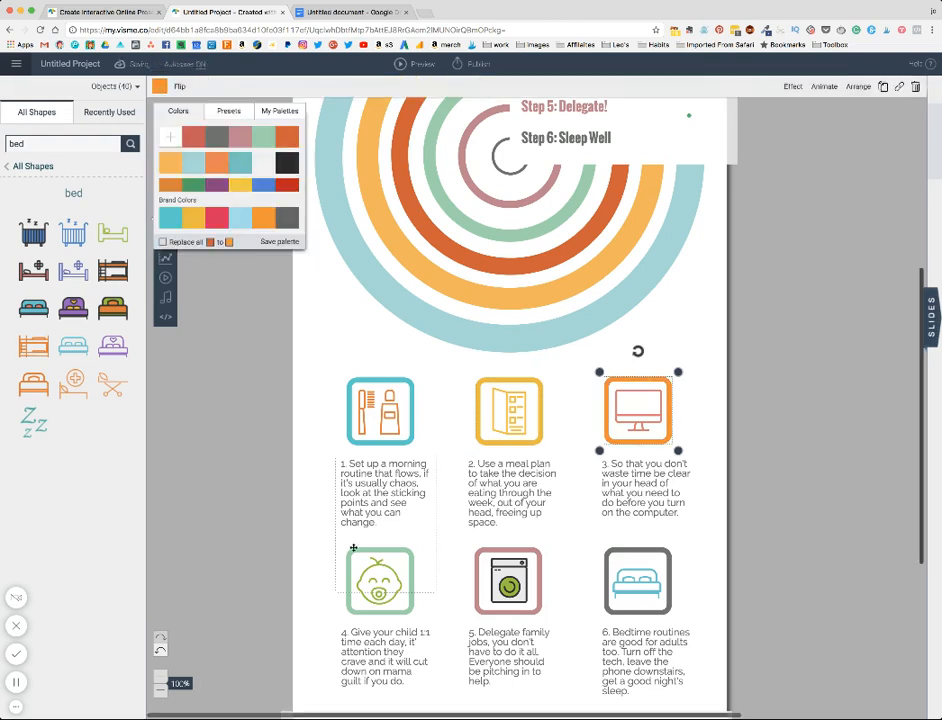
click(350, 578)
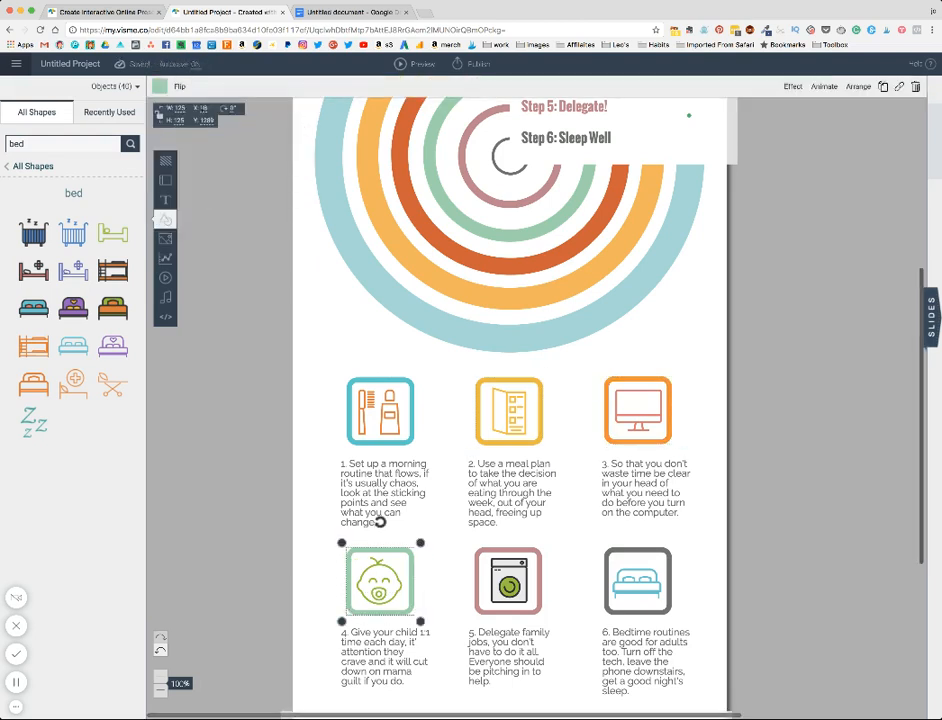
click(158, 88)
click(240, 218)
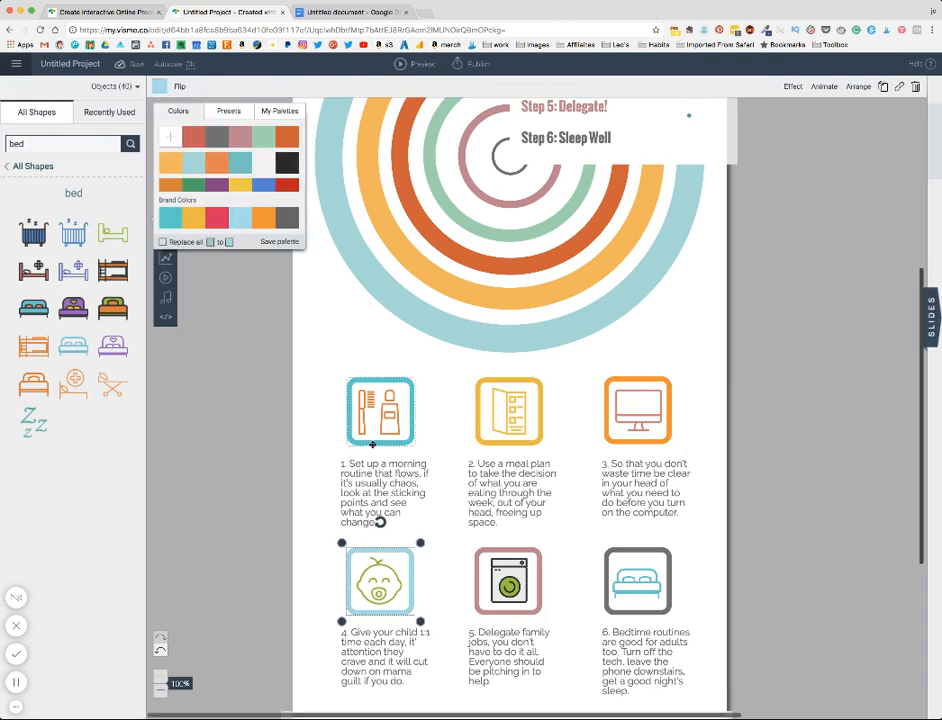
Recolor the washing machine icon's frame above tip 5 brand pink-red and the bed icon's frame above tip 6 brand dark gray.
click(478, 575)
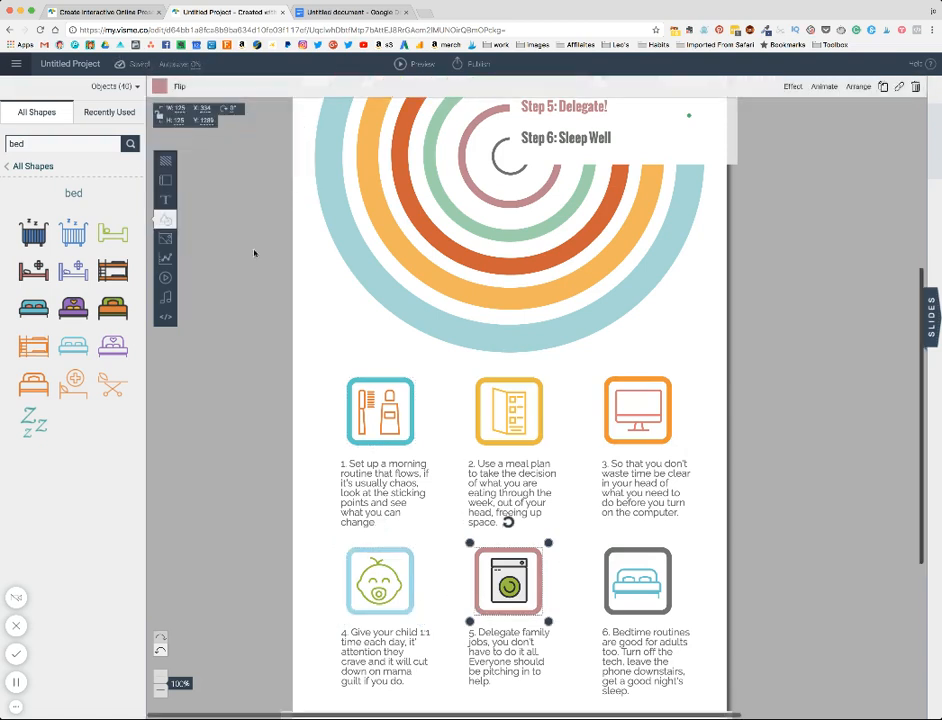
click(160, 88)
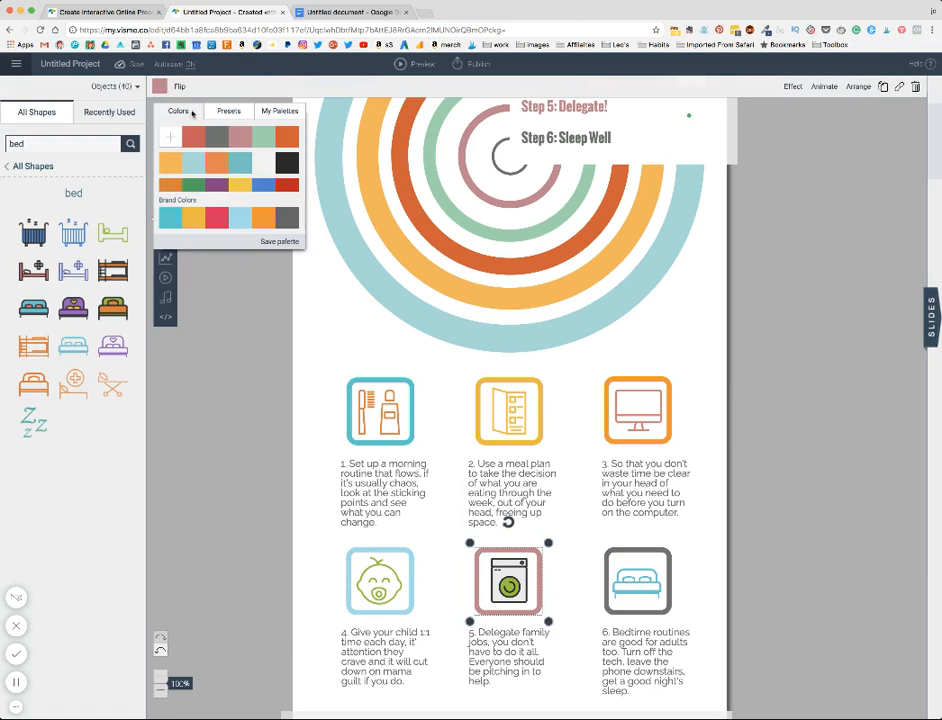
click(214, 224)
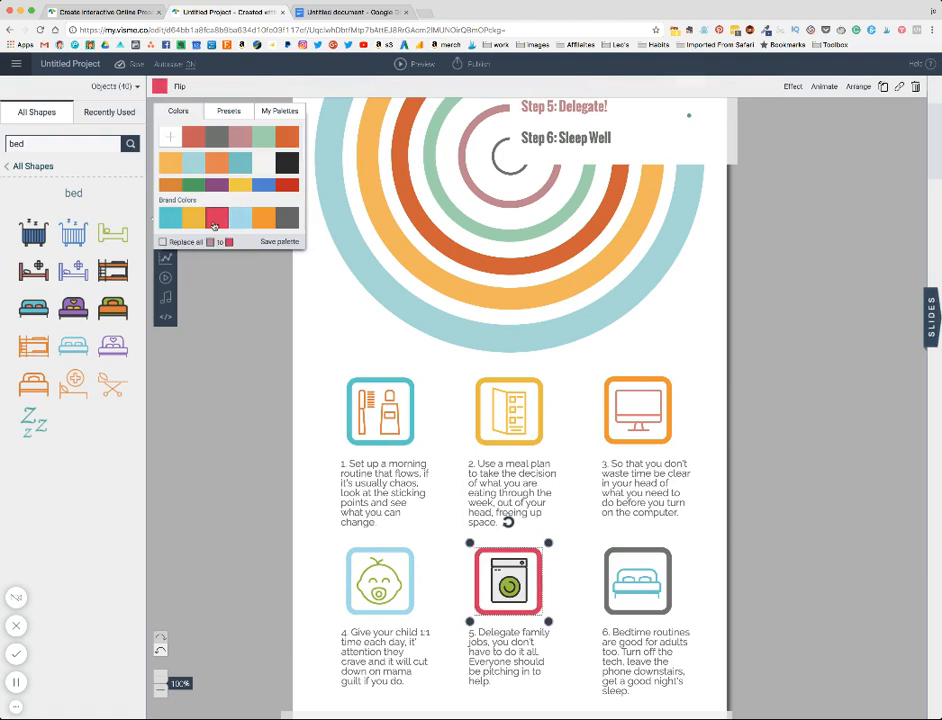
click(612, 608)
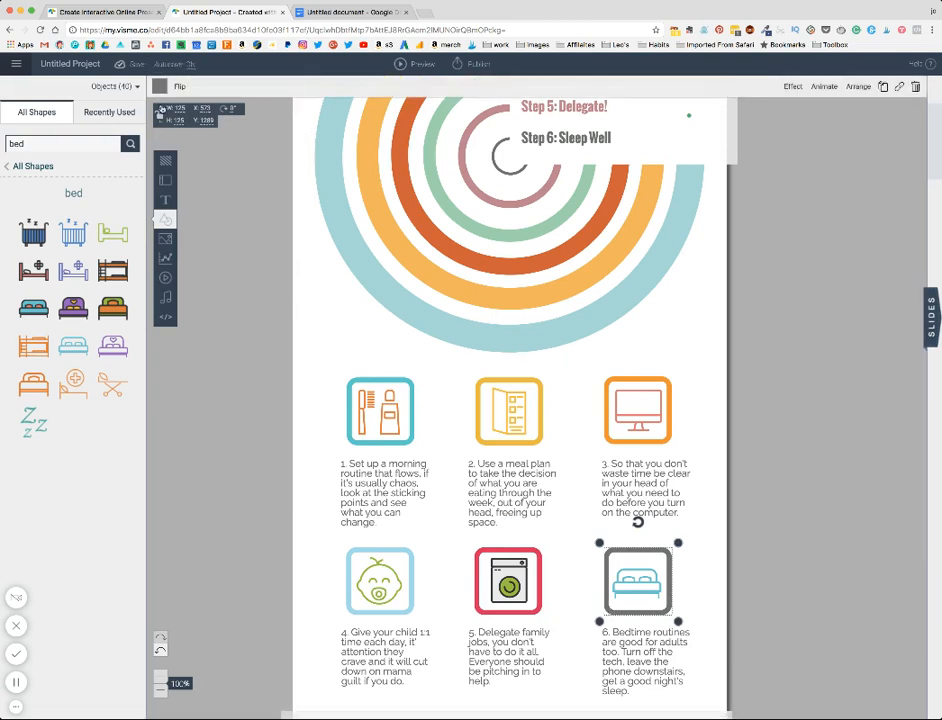
click(163, 87)
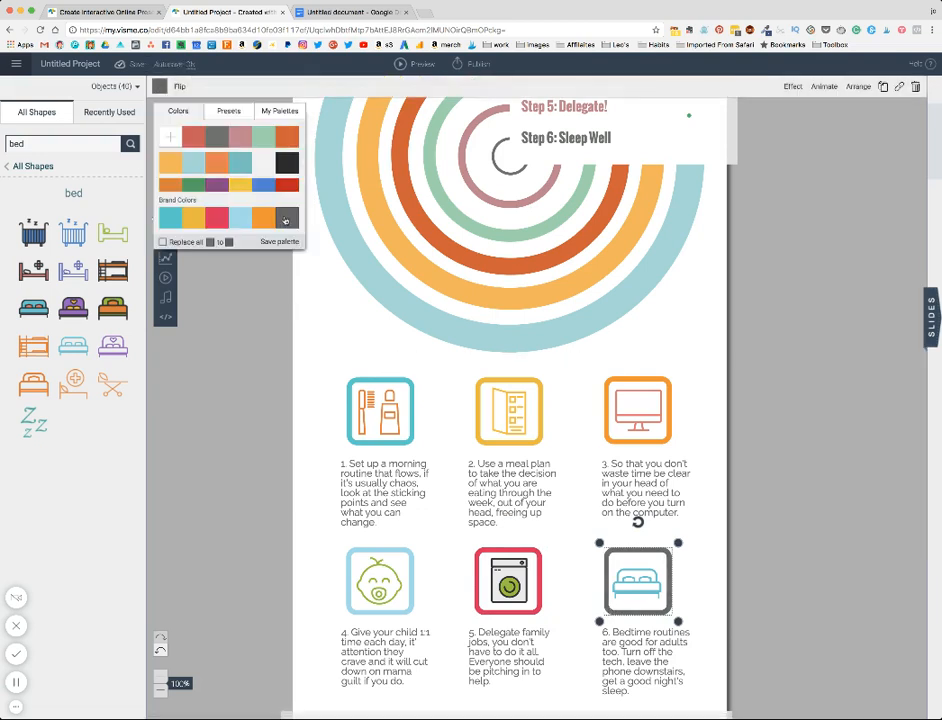
click(311, 460)
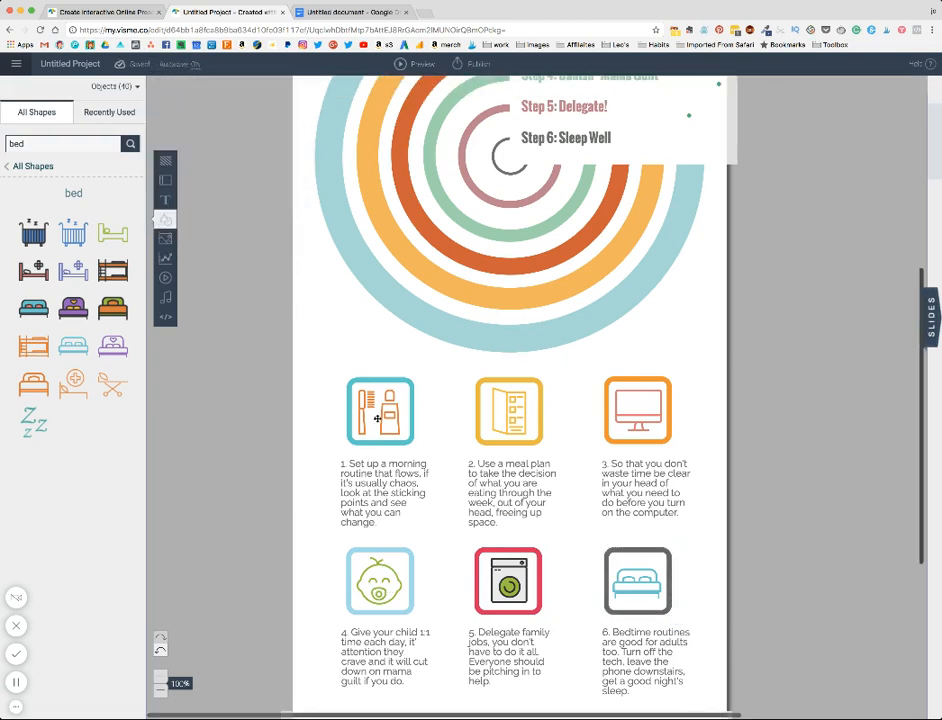
Nudge the toothbrush icon above tip 1 slightly right within its frame and recolor it with the dark gray brand color.
click(377, 419)
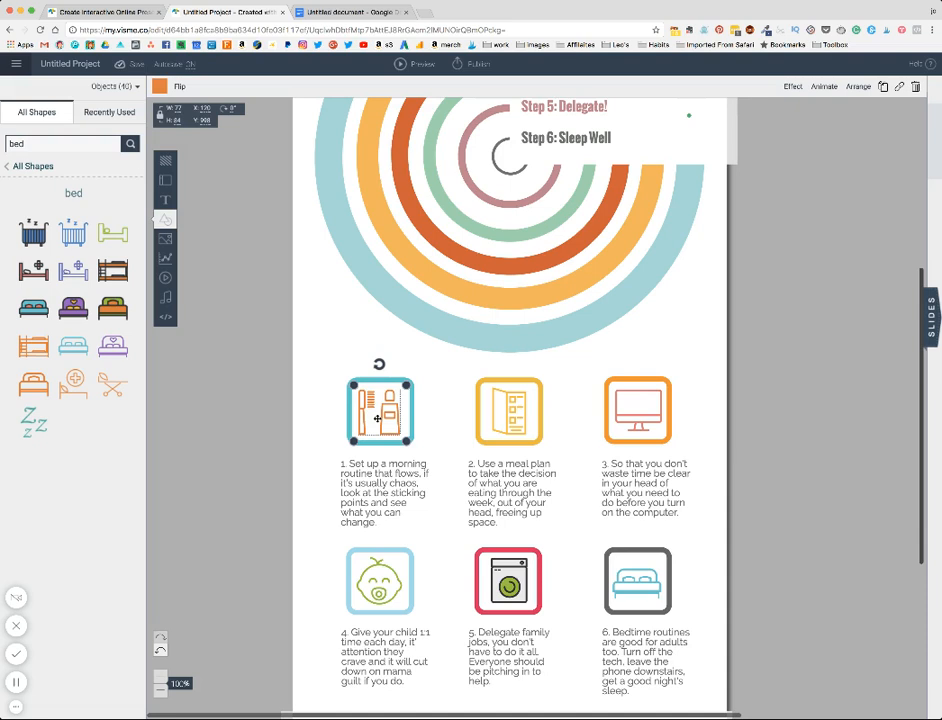
key(Right)
key(Right)
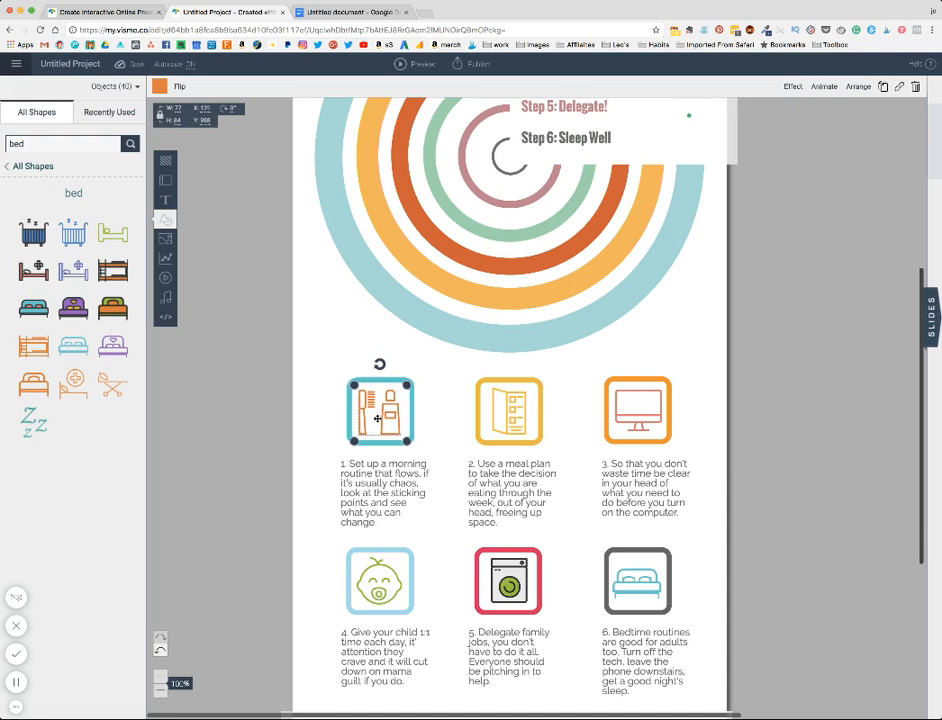
click(161, 87)
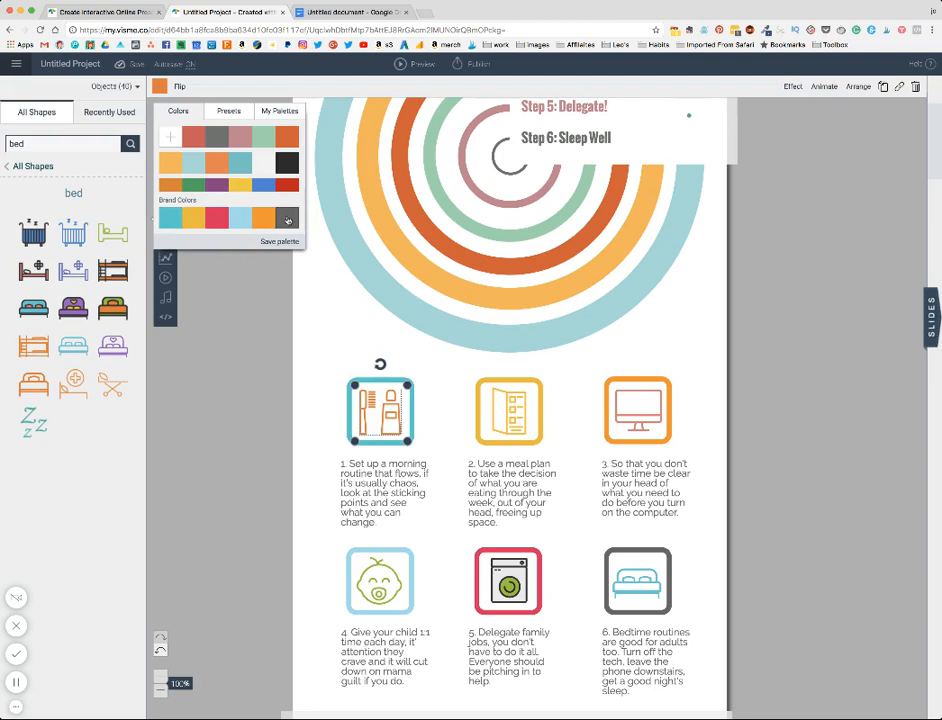
click(284, 218)
Recolor the menu icon above tip 2 brand pink-red and the computer icon above tip 3 brand light blue.
click(517, 411)
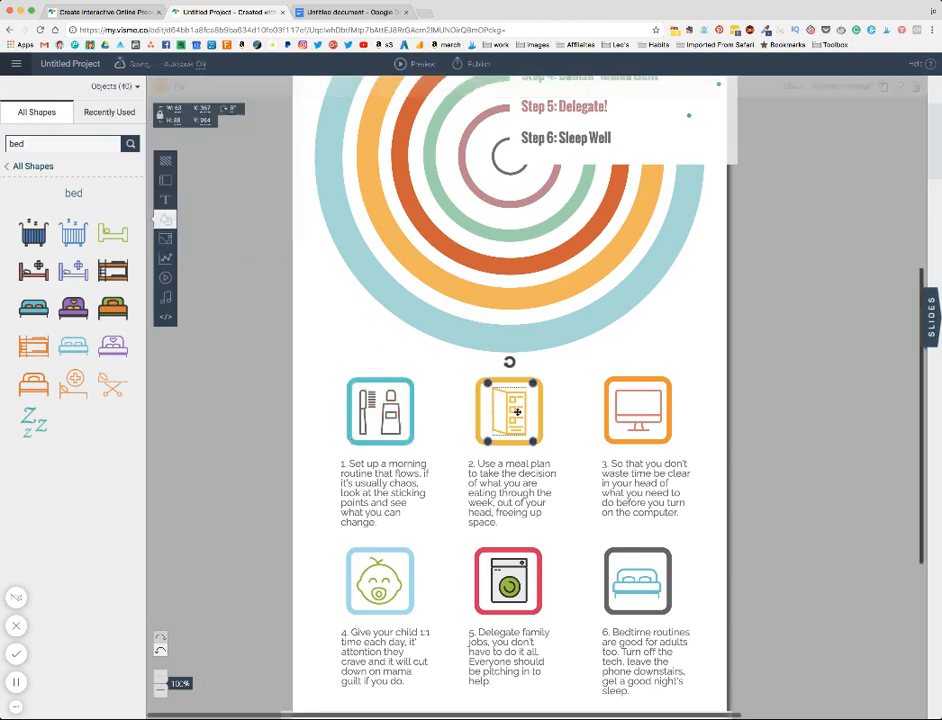
click(164, 87)
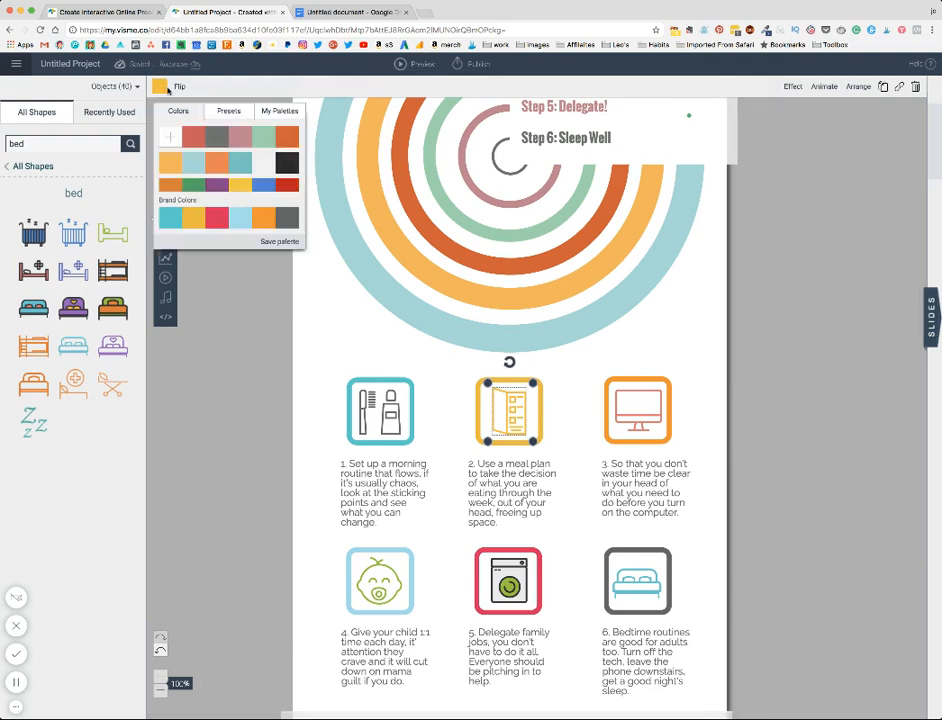
click(217, 222)
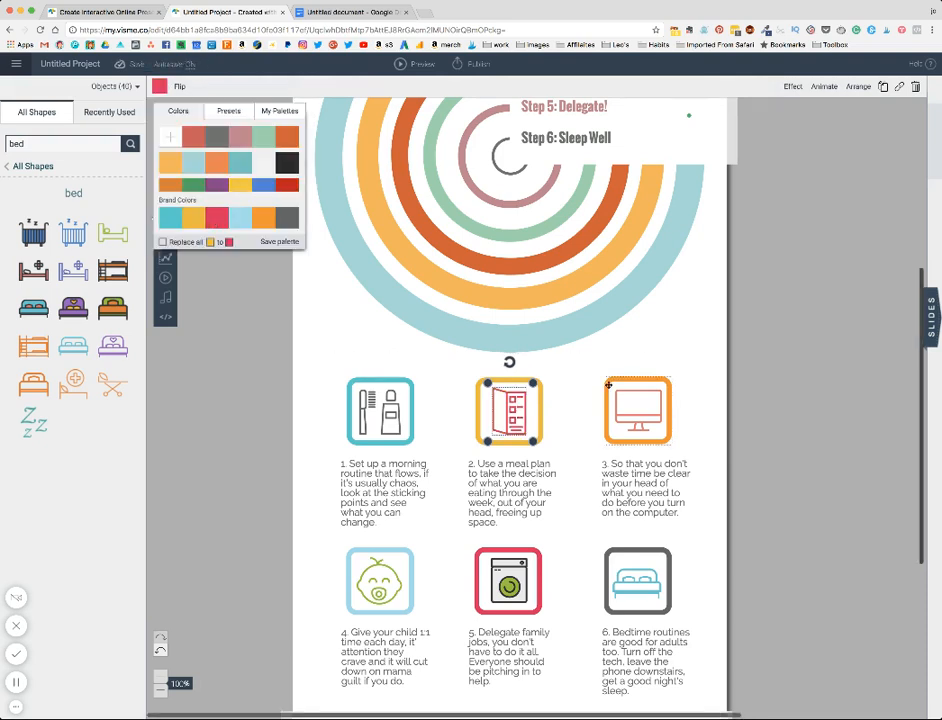
click(638, 410)
click(159, 87)
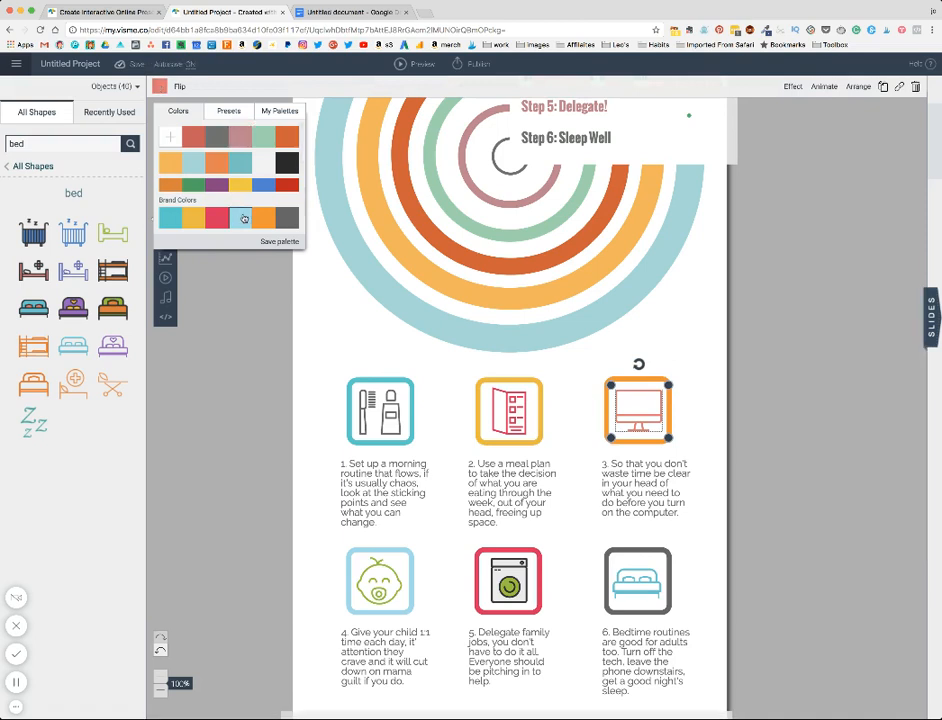
click(244, 218)
Recolor the baby icon above tip 4 brand orange and the bed icon above tip 6 brand teal.
click(378, 578)
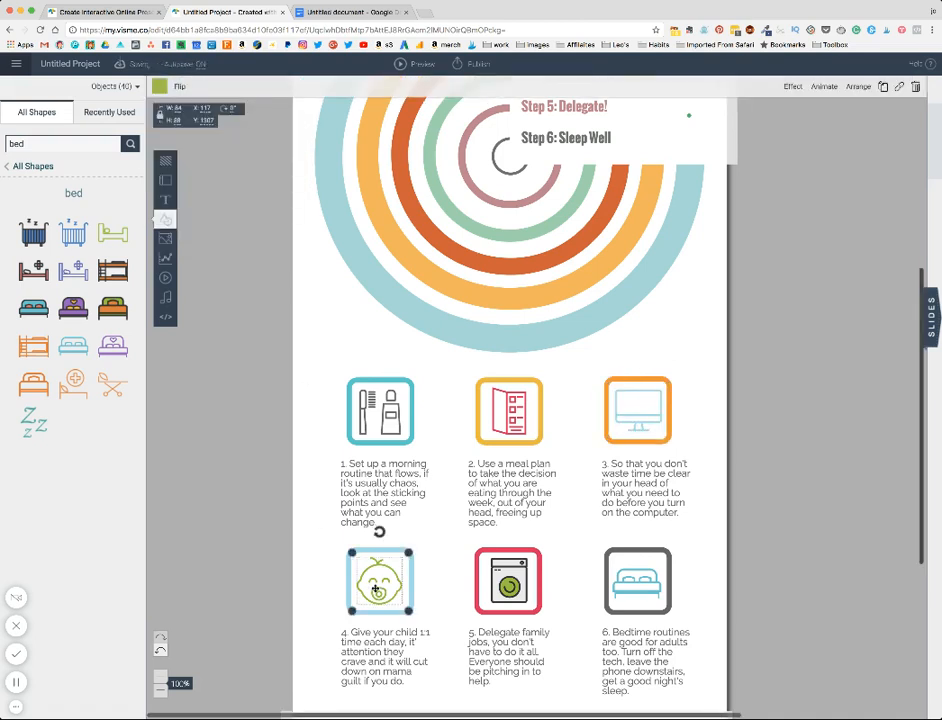
click(159, 87)
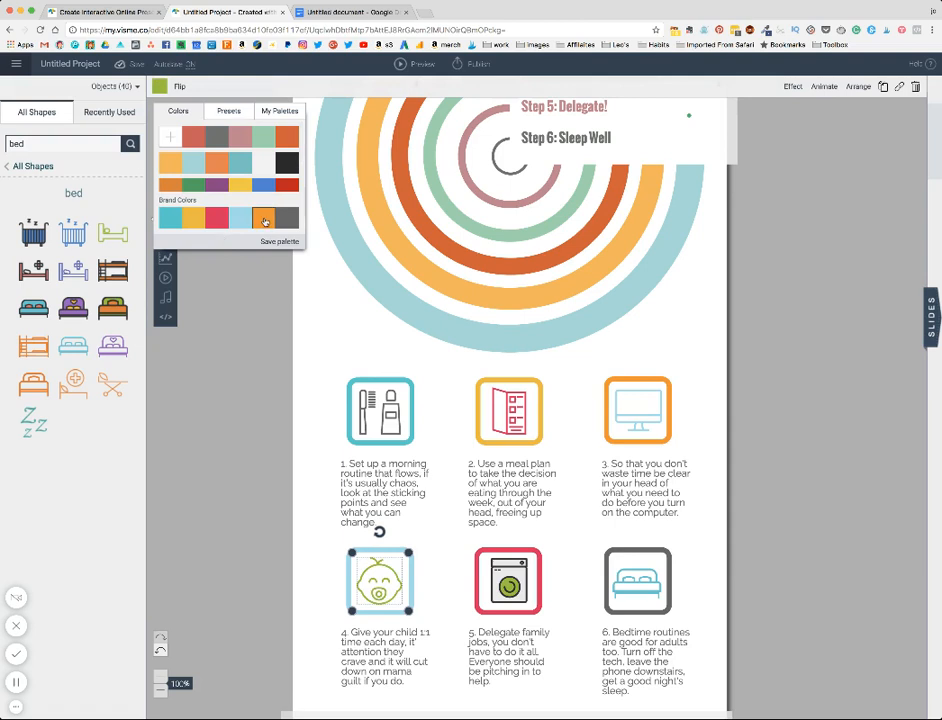
click(263, 217)
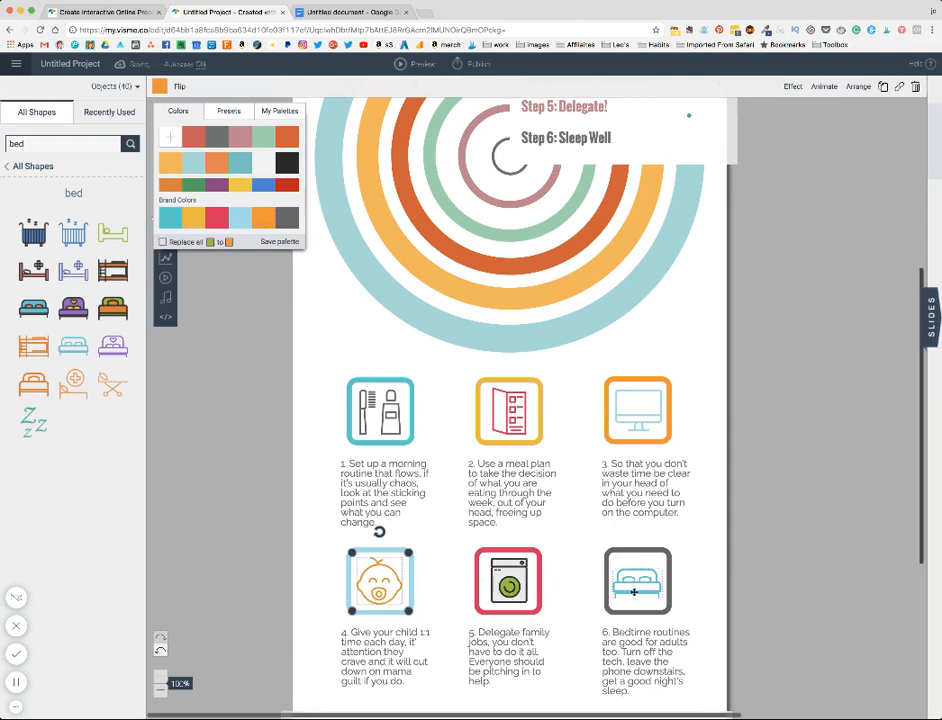
click(634, 590)
click(159, 87)
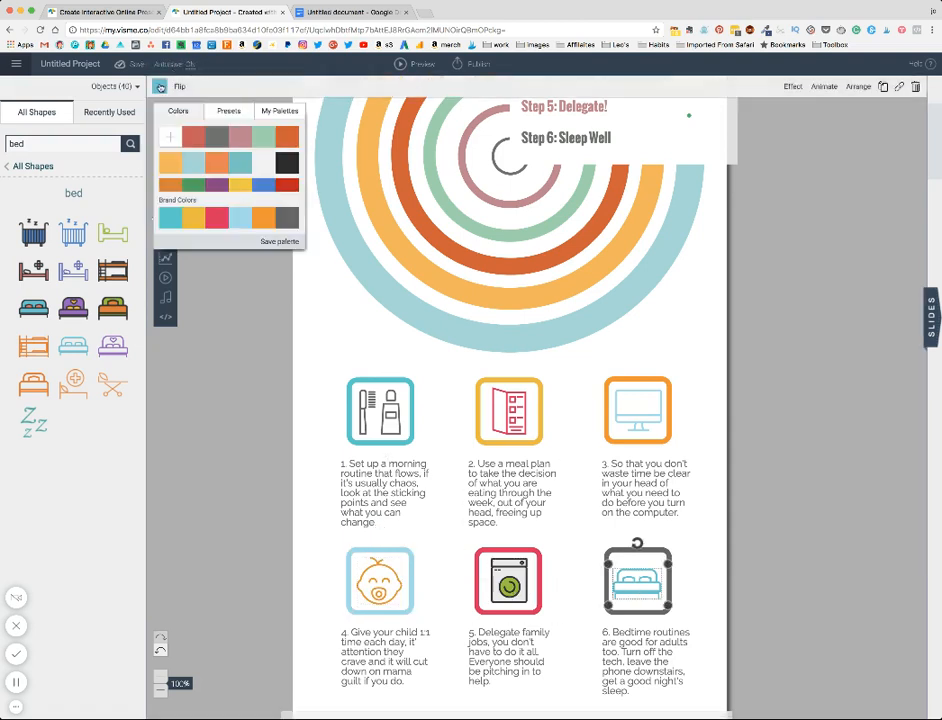
click(177, 221)
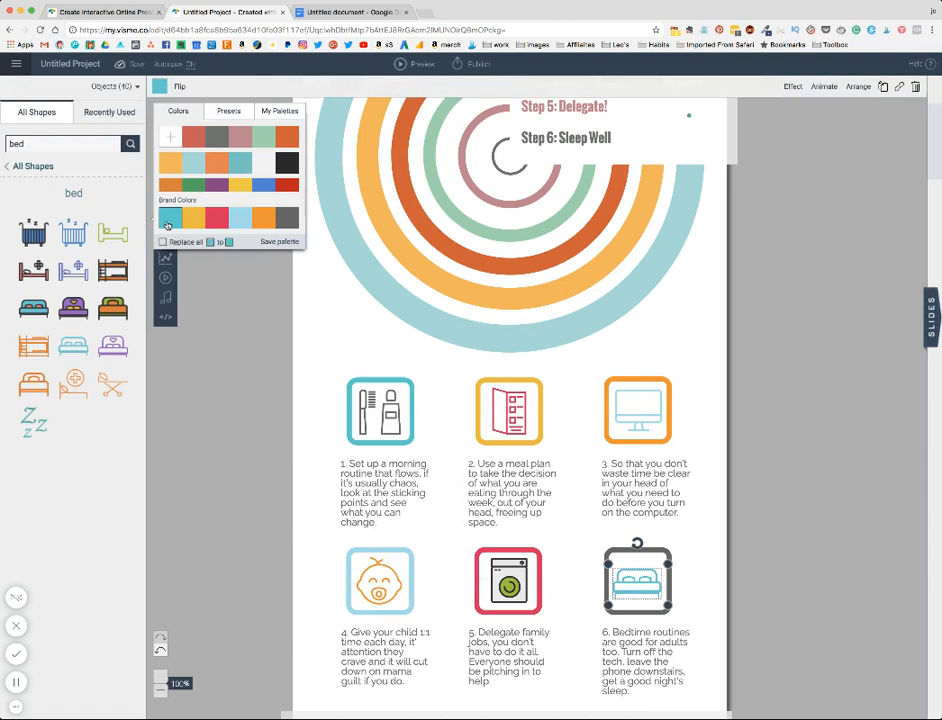
click(452, 585)
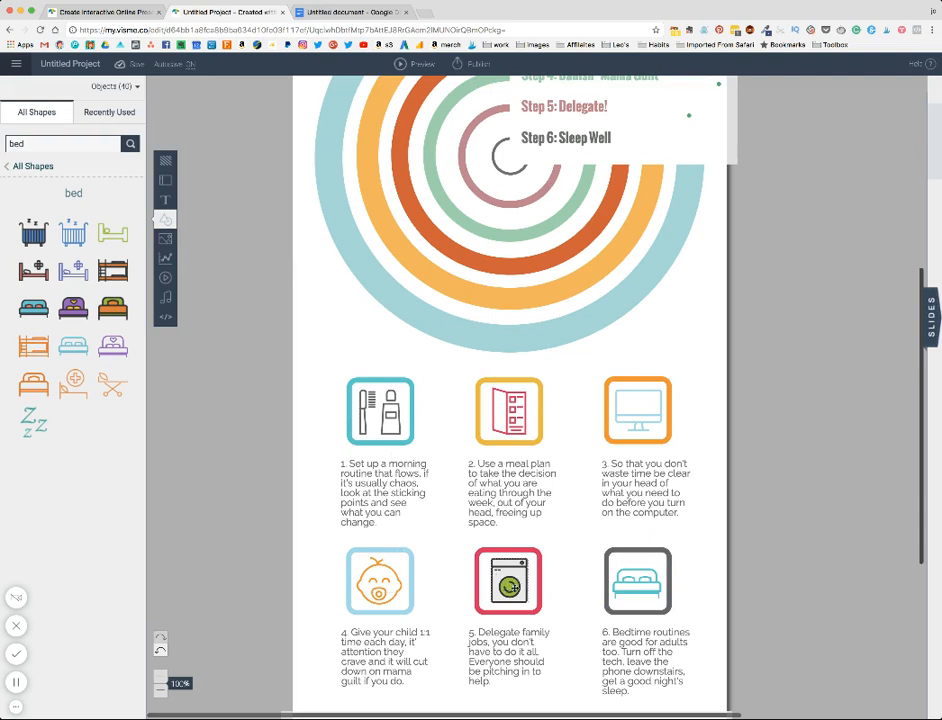
Recolor the washing machine icon above tip 5, changing its black outline to brand dark gray and its green door to brand teal.
click(509, 587)
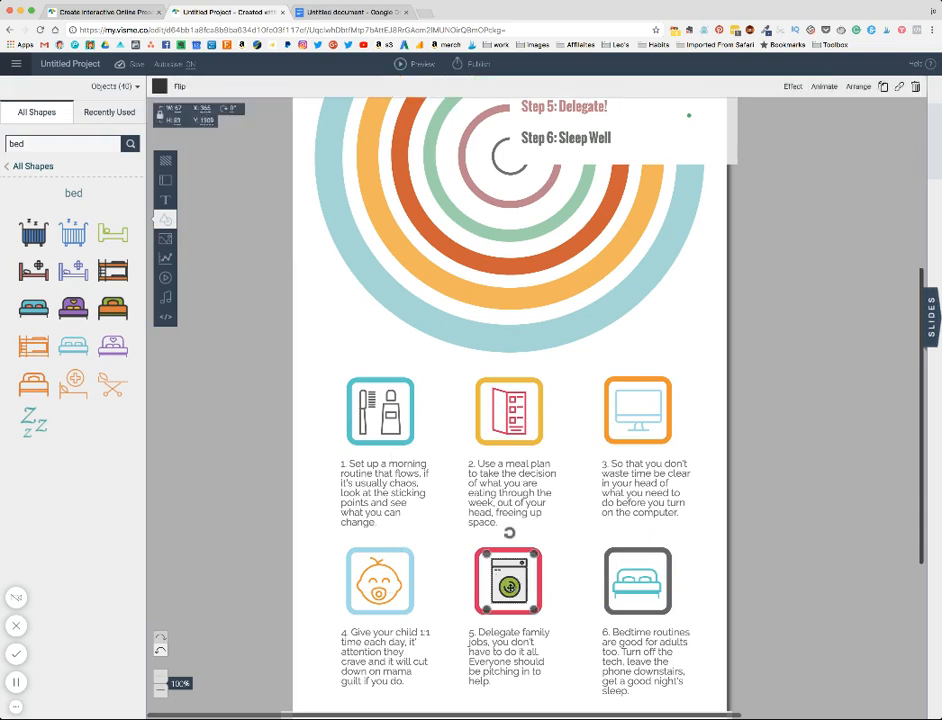
click(158, 87)
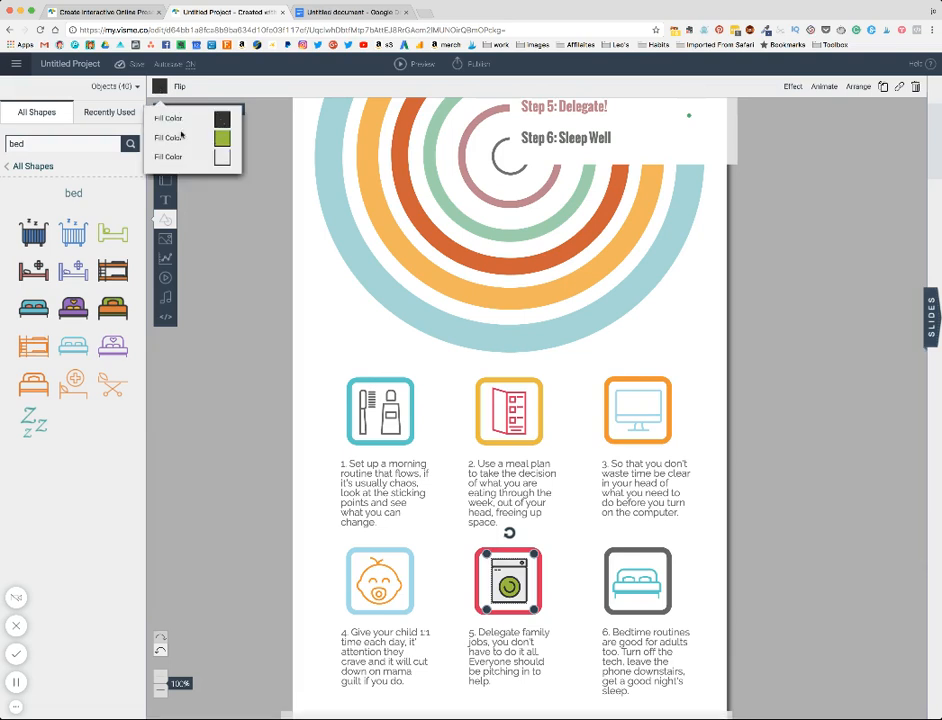
click(222, 120)
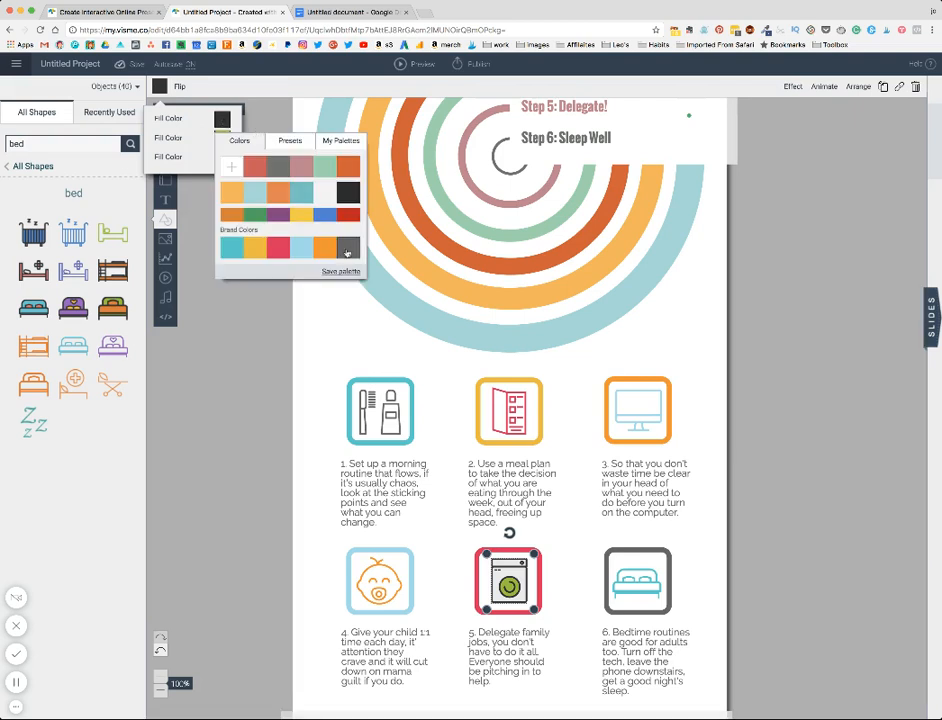
click(347, 251)
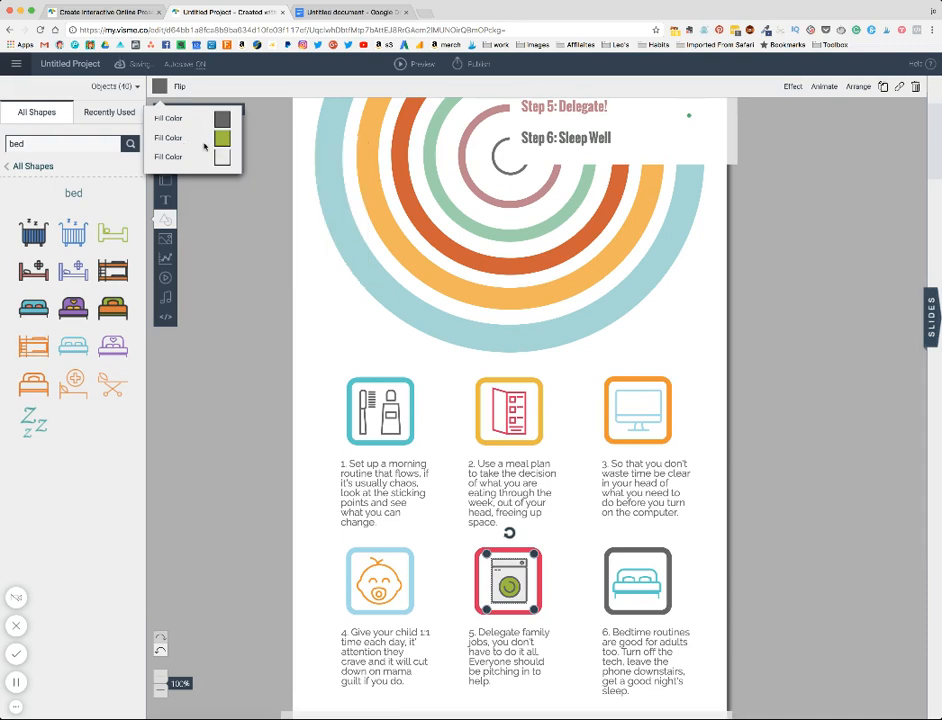
click(222, 156)
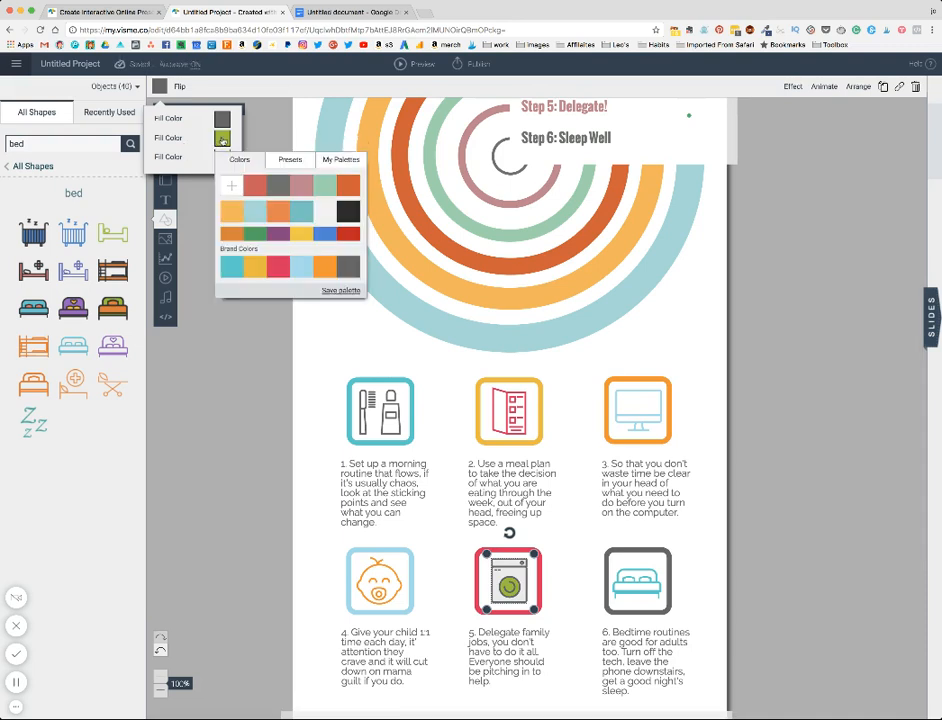
click(230, 268)
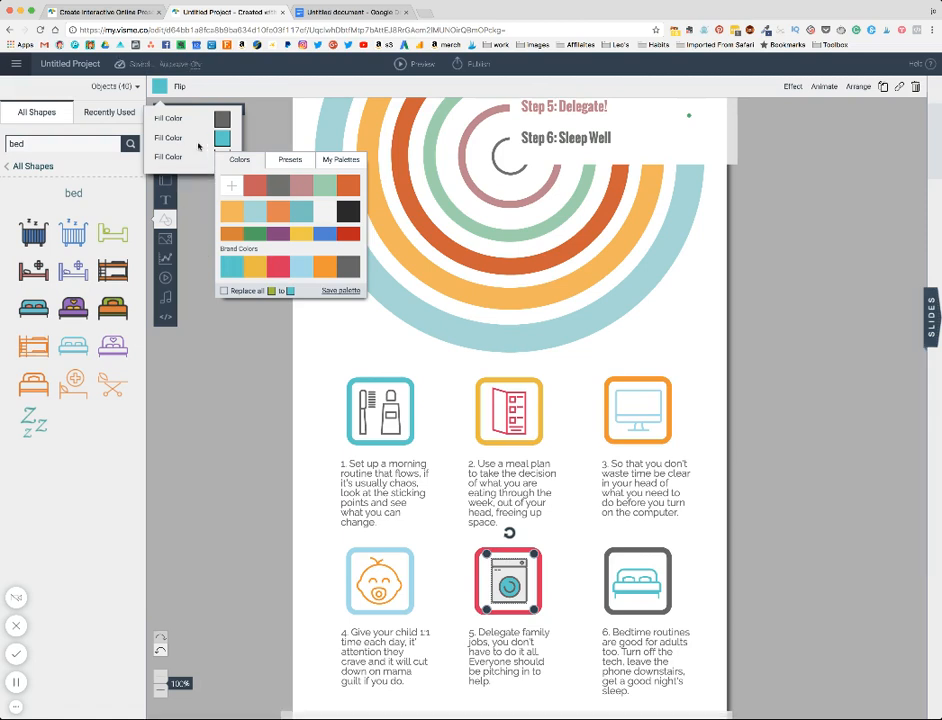
click(198, 146)
Try brand light blue on the washing machine's body and return its fill to the off-white palette color.
click(221, 158)
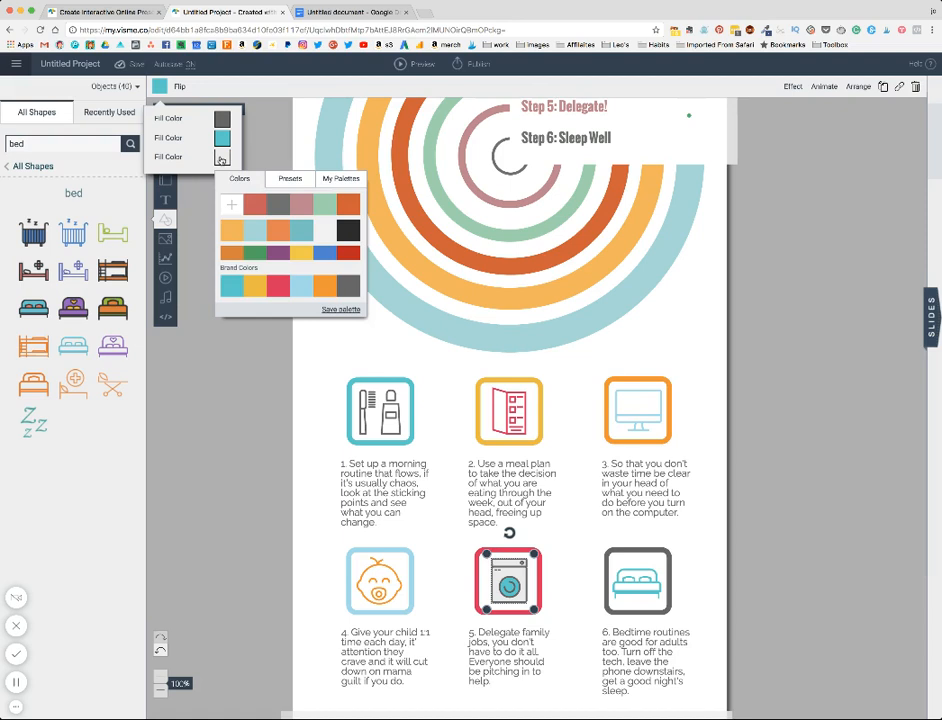
click(302, 287)
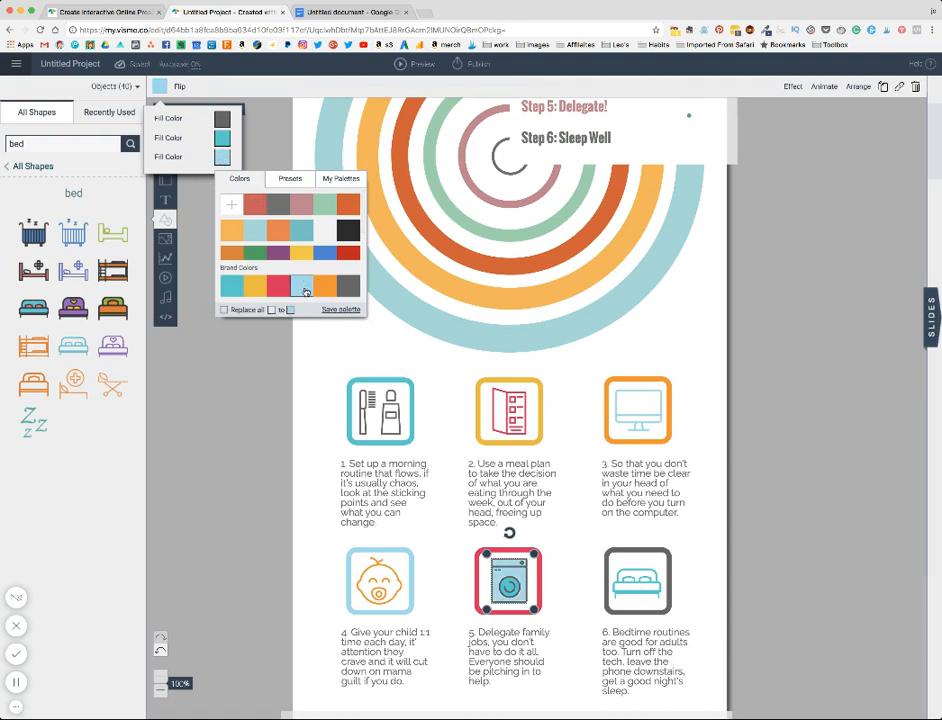
click(324, 233)
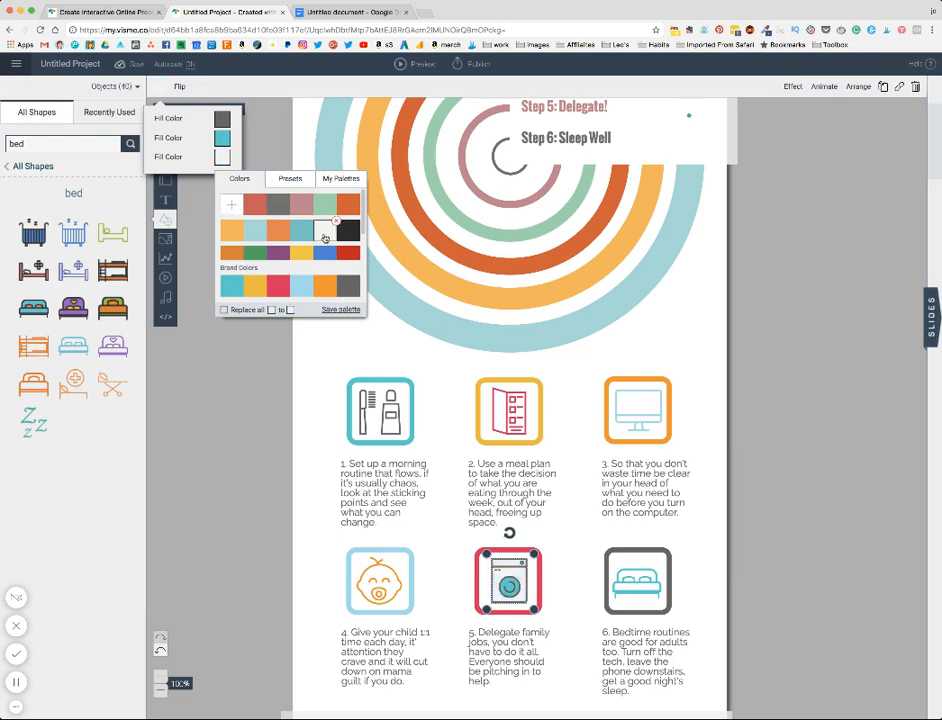
click(309, 412)
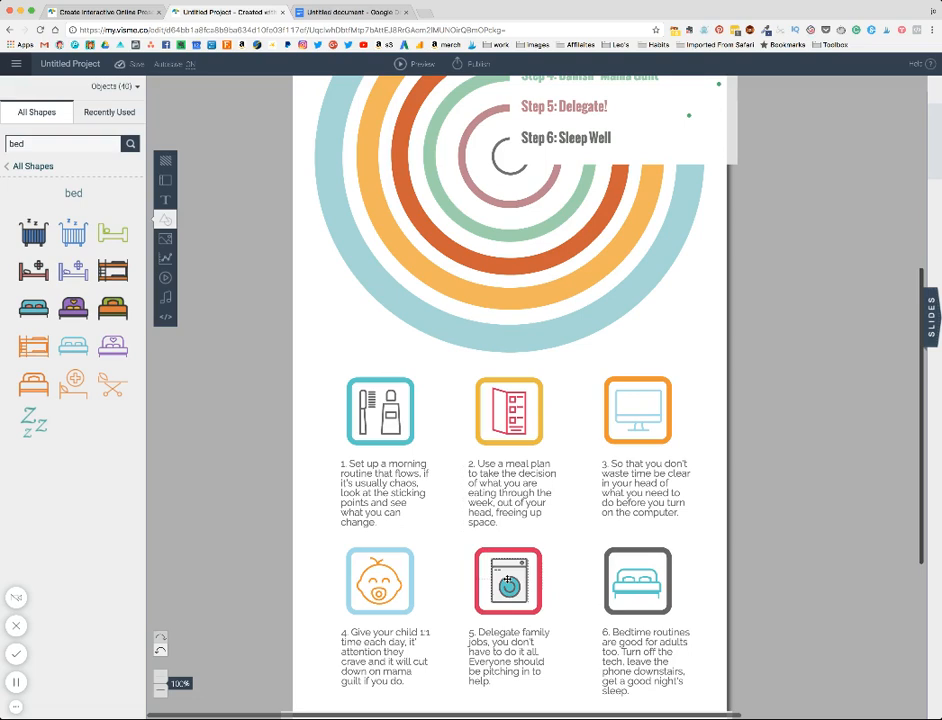
scroll(324, 296, up, 5)
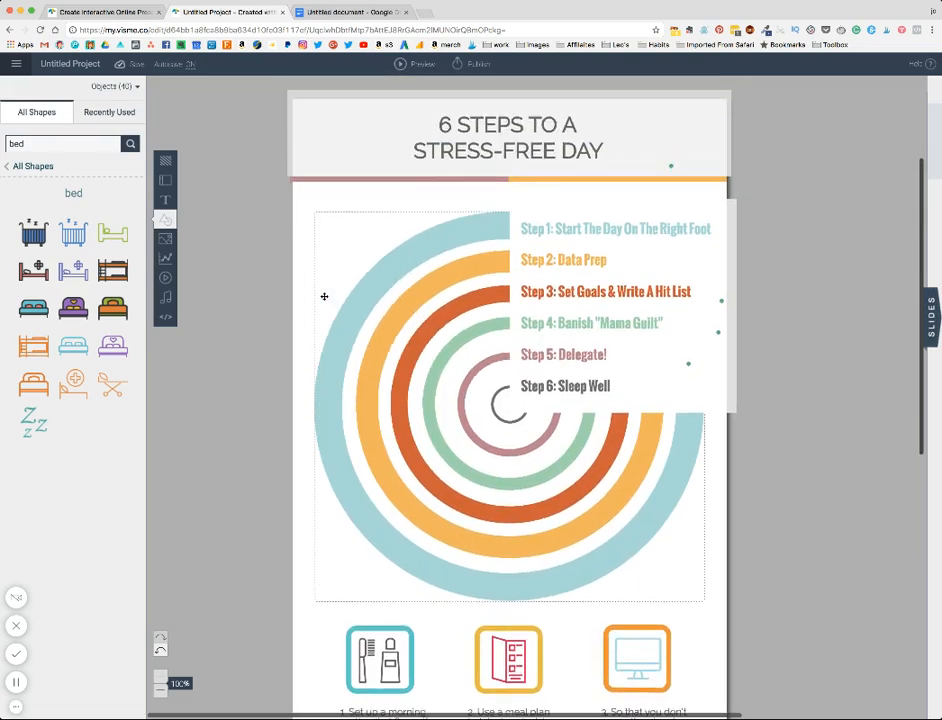
scroll(324, 296, up, 1)
scroll(324, 296, down, 1)
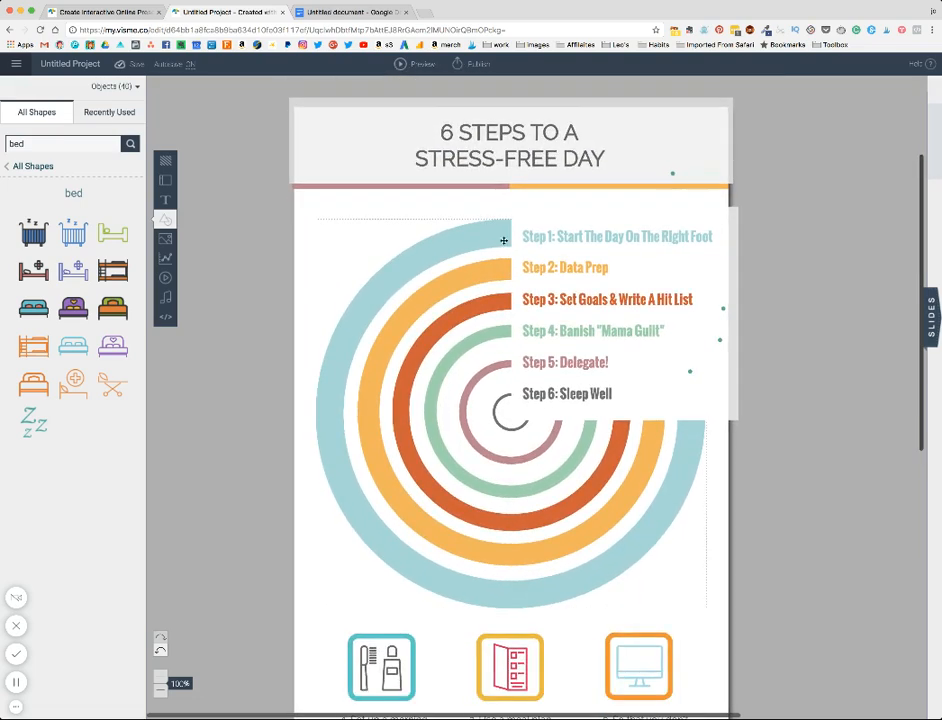
Recolor the outermost ring of the circular graphic brand teal and the second ring brand yellow.
click(491, 233)
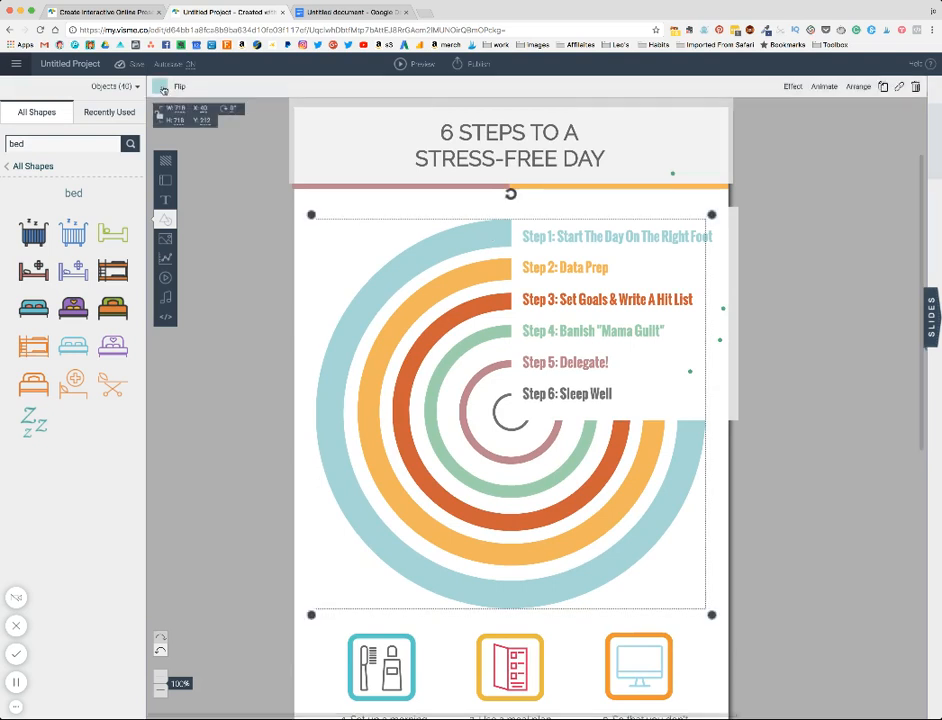
click(162, 87)
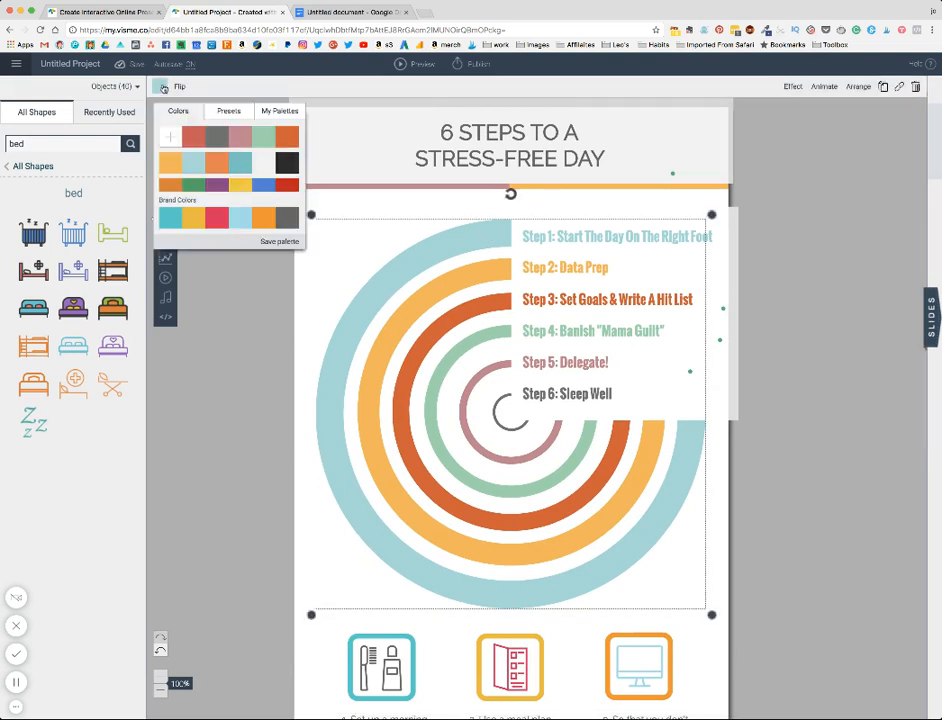
click(170, 217)
click(474, 273)
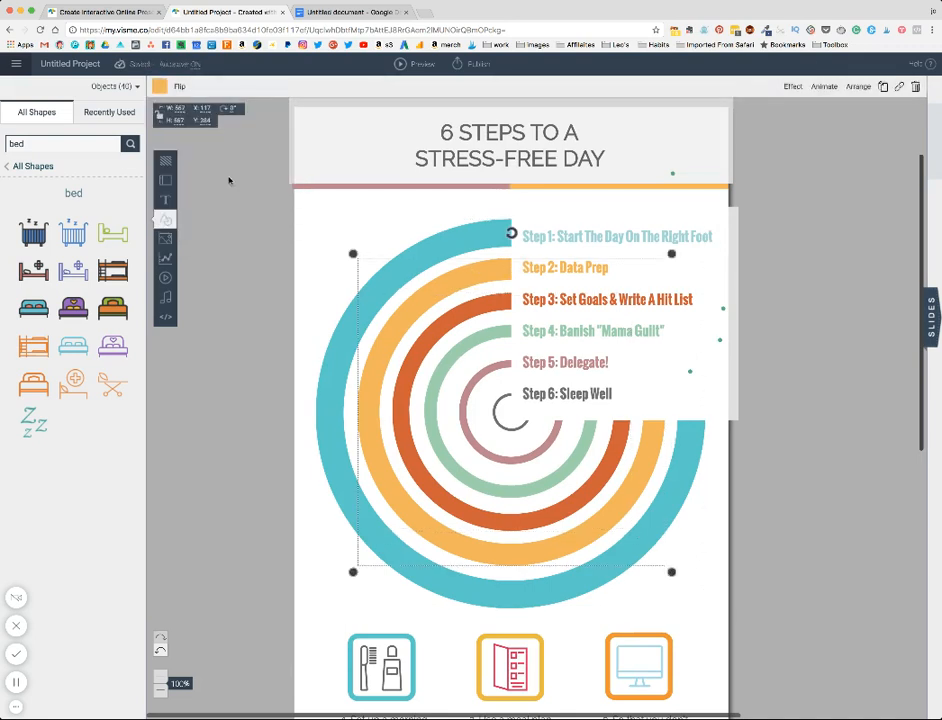
click(160, 87)
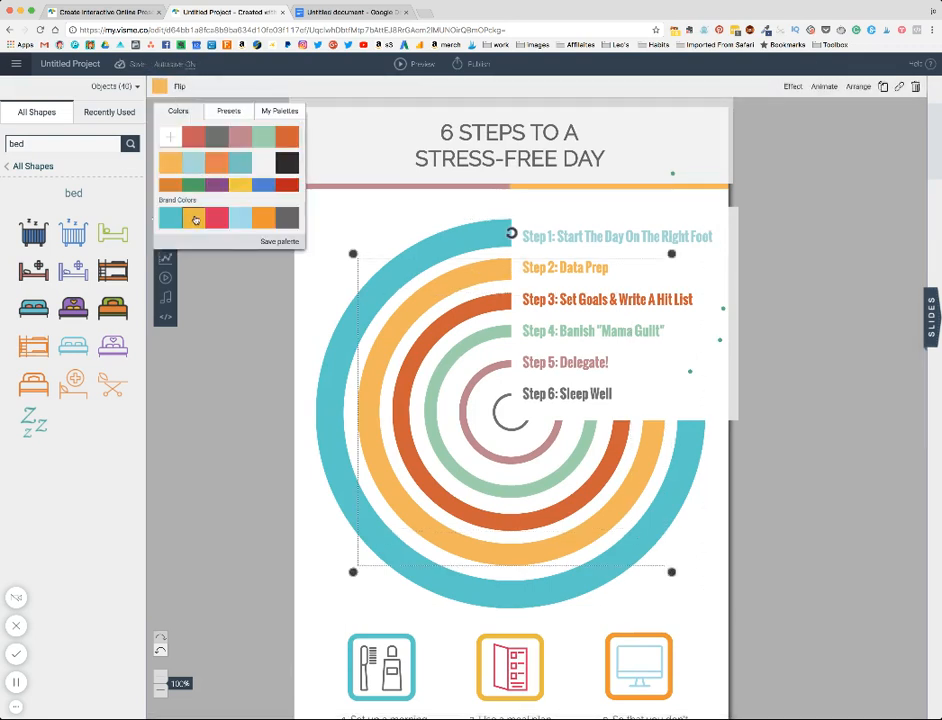
click(193, 217)
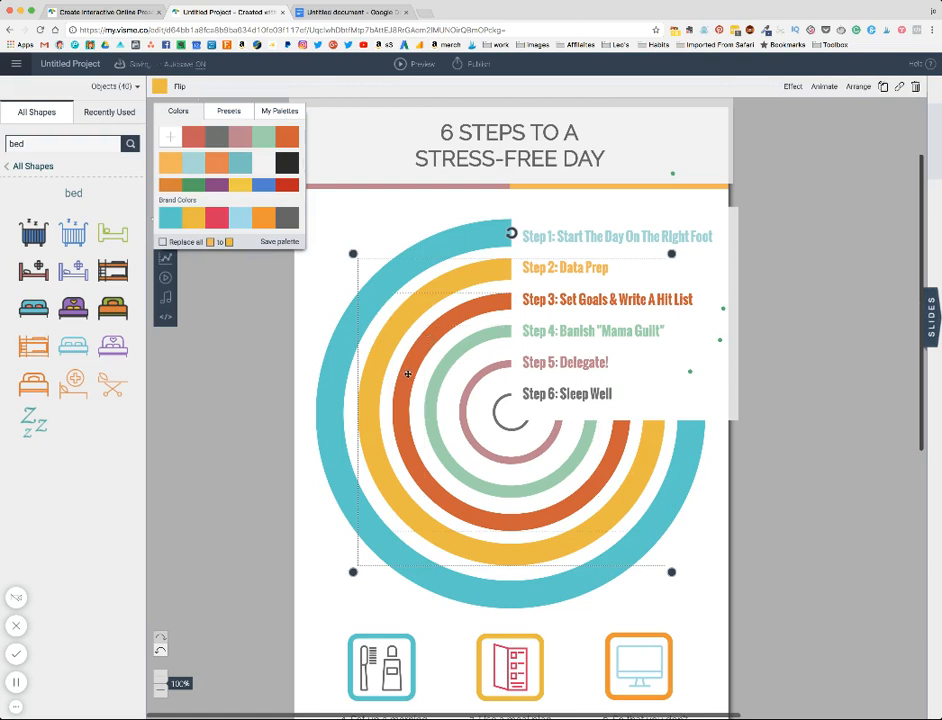
Recolor the third ring from the outside brand orange and the fourth ring brand light blue.
click(407, 375)
click(160, 87)
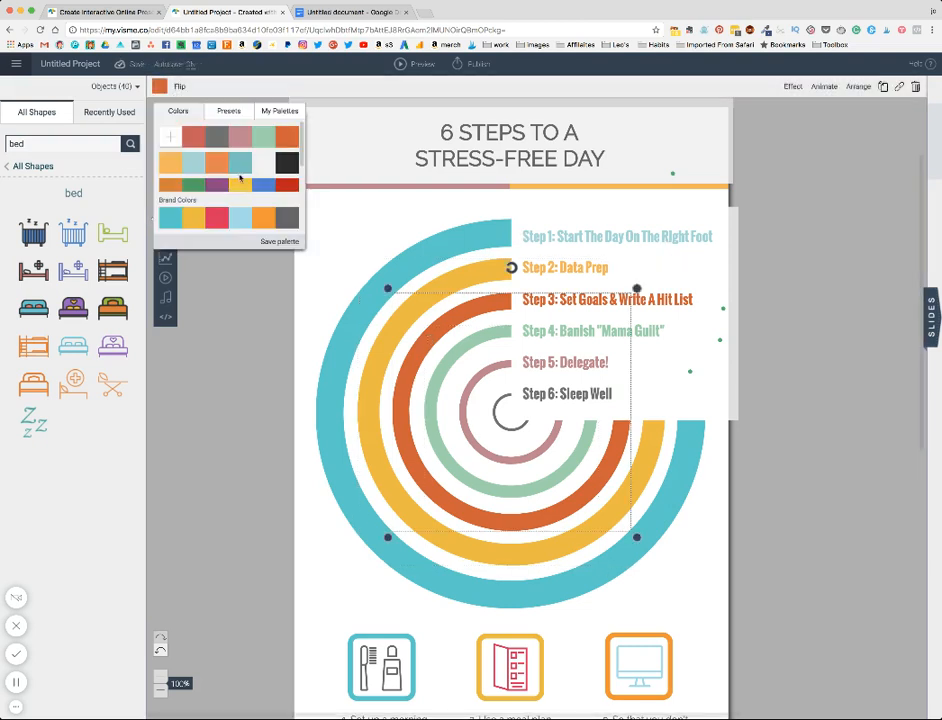
click(267, 224)
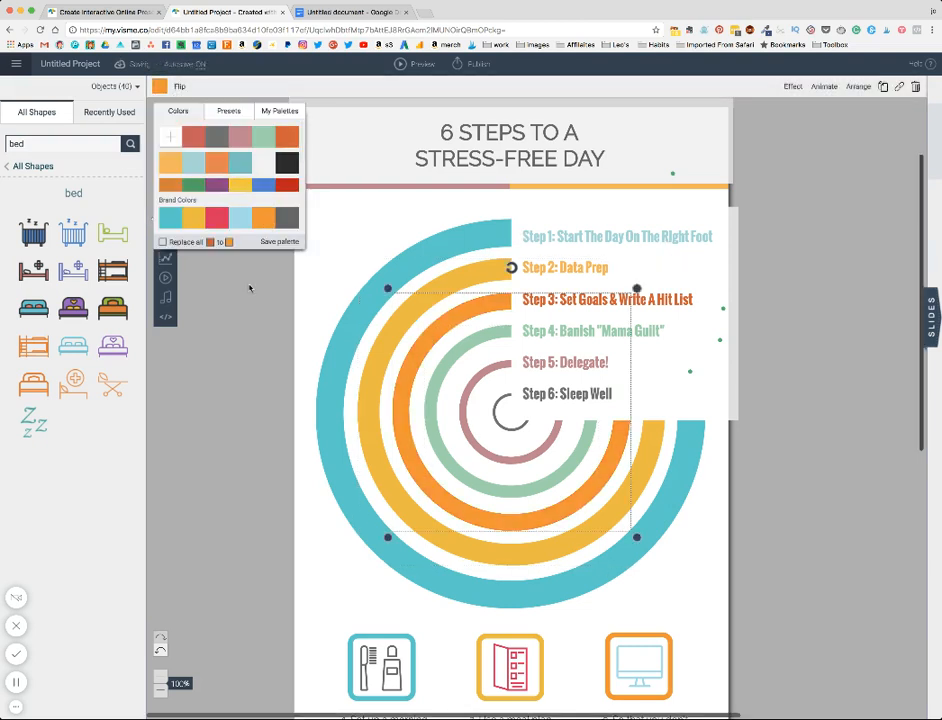
click(463, 344)
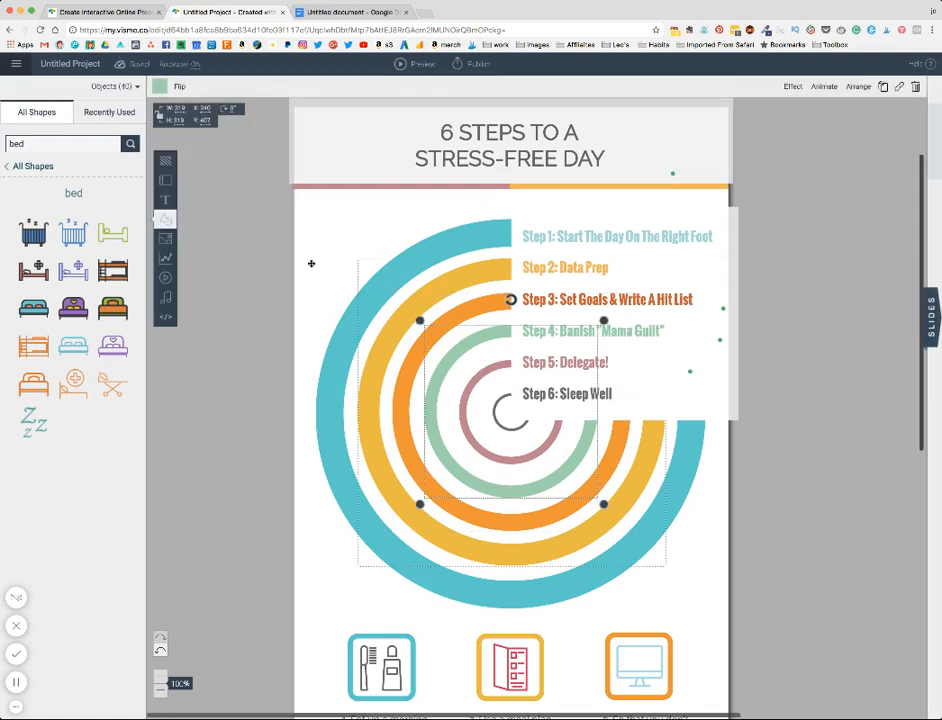
click(159, 88)
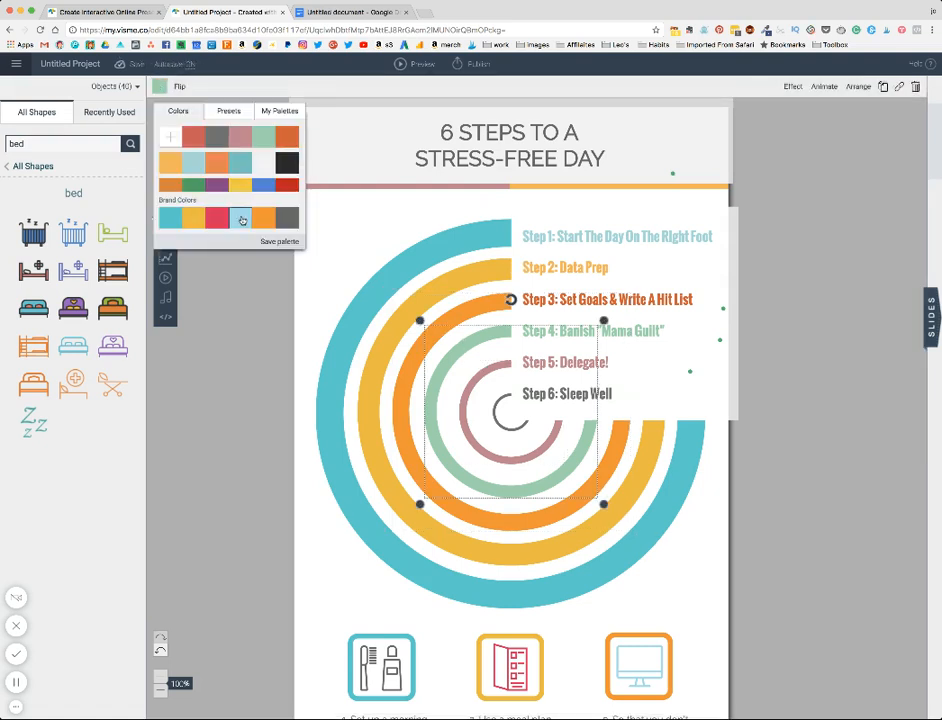
click(240, 217)
Recolor the fifth ring brand pink-red and the small innermost ring brand dark gray.
click(470, 388)
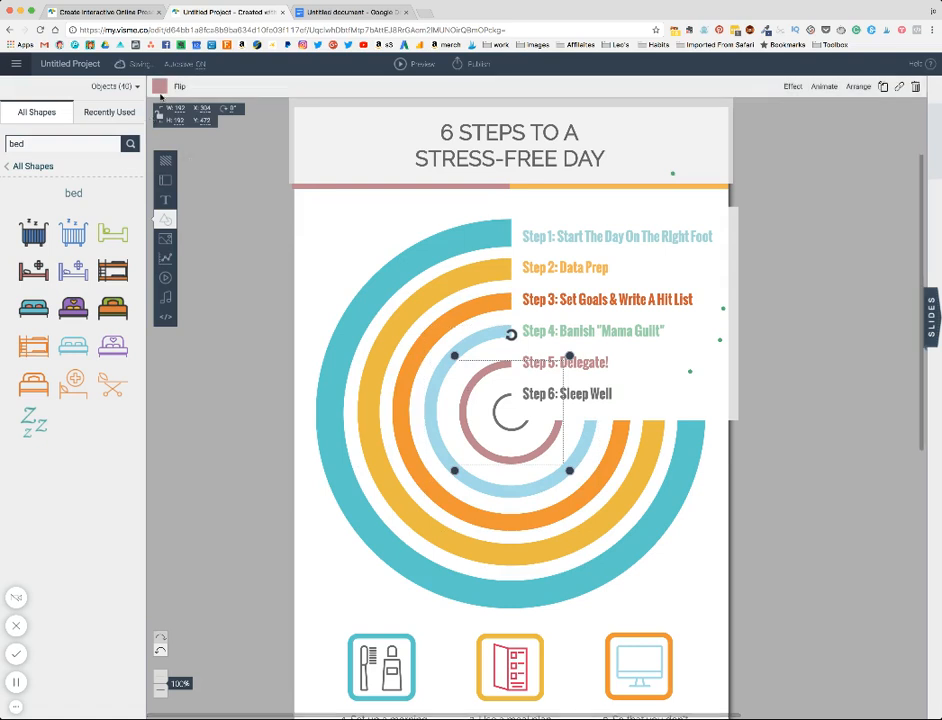
click(159, 88)
click(217, 217)
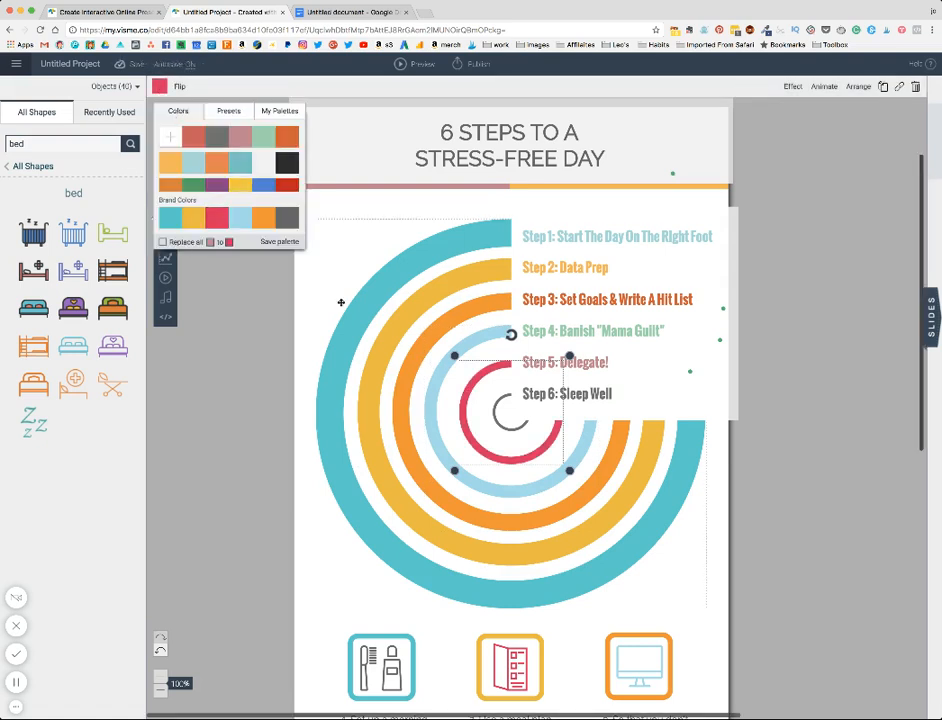
click(498, 404)
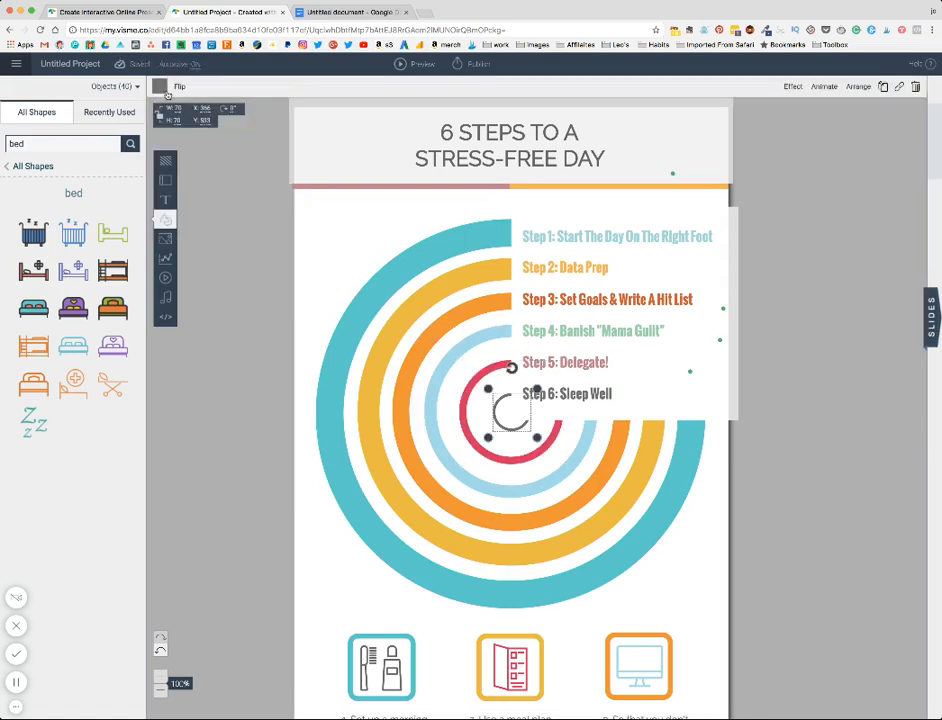
click(159, 88)
click(288, 219)
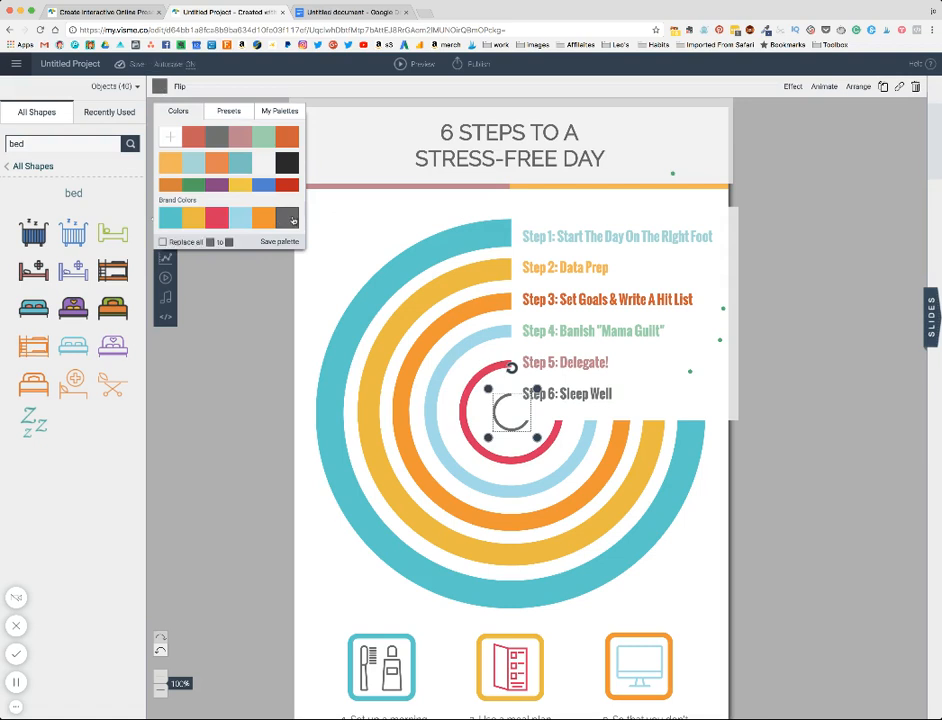
Set the font color of the Step 1 label to brand teal and the Step 2 label to brand yellow.
click(543, 239)
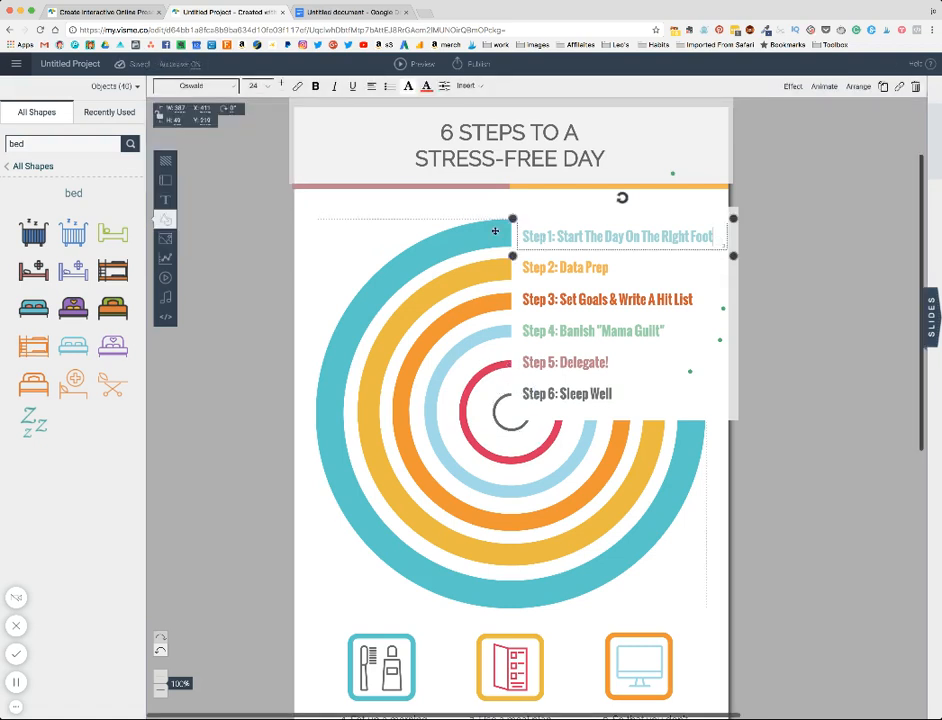
click(428, 89)
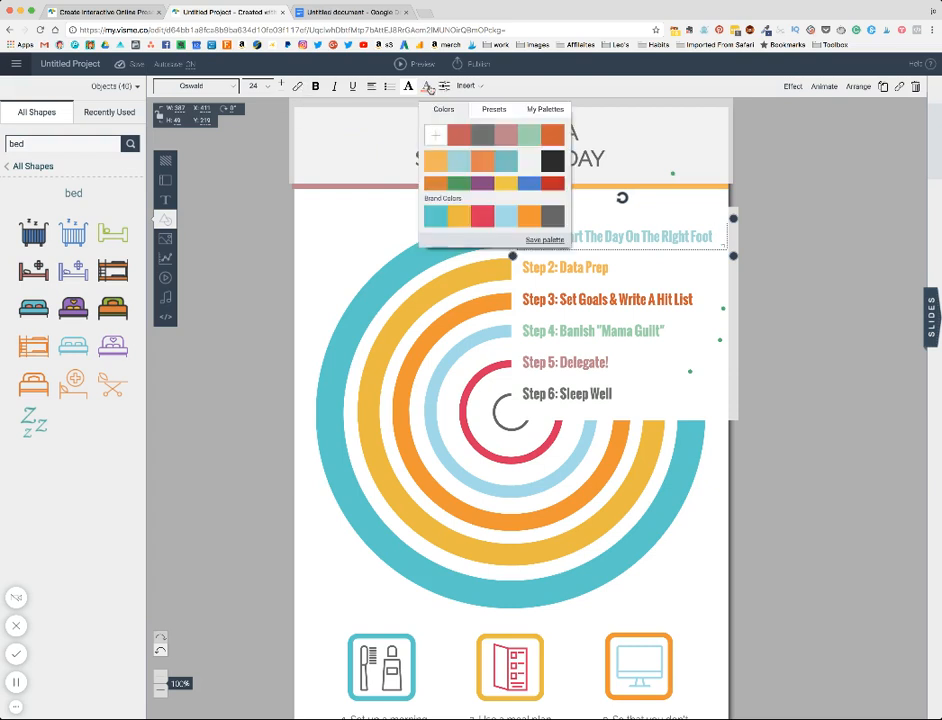
click(435, 214)
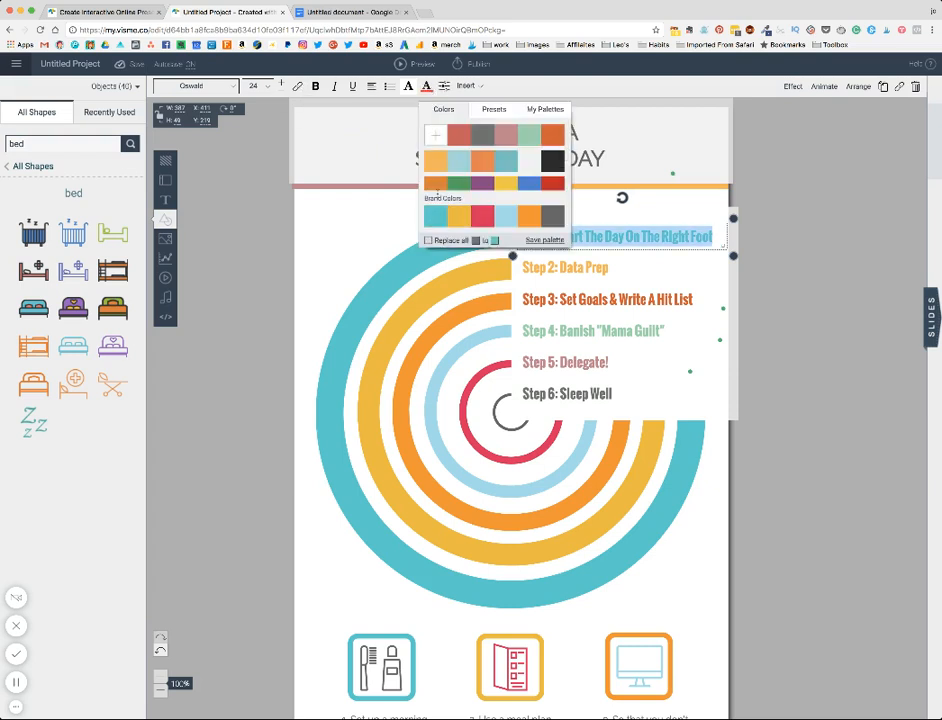
click(532, 268)
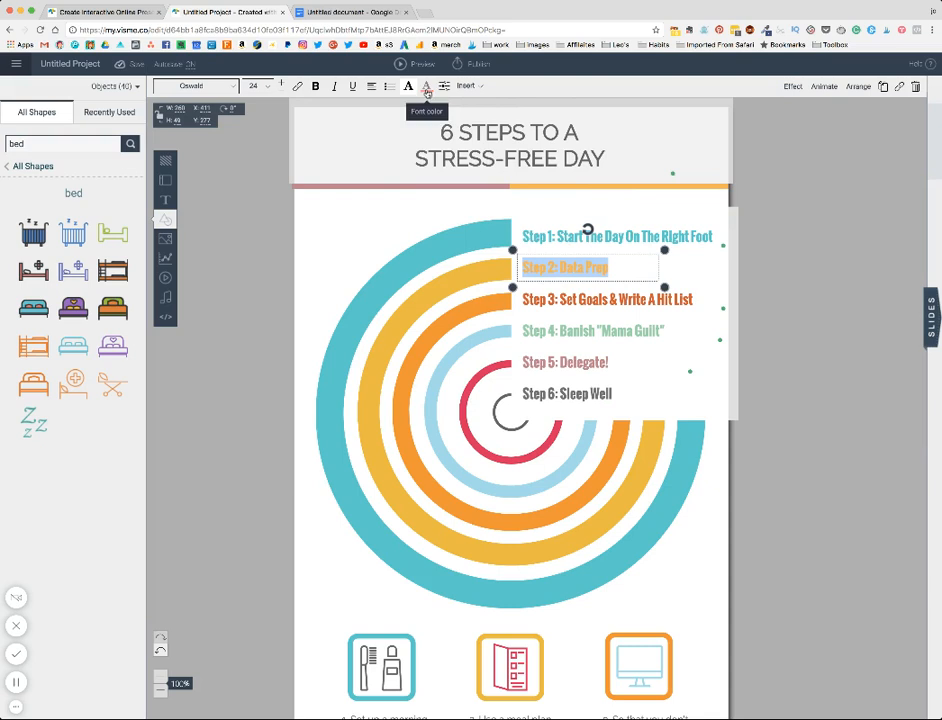
click(427, 89)
click(463, 216)
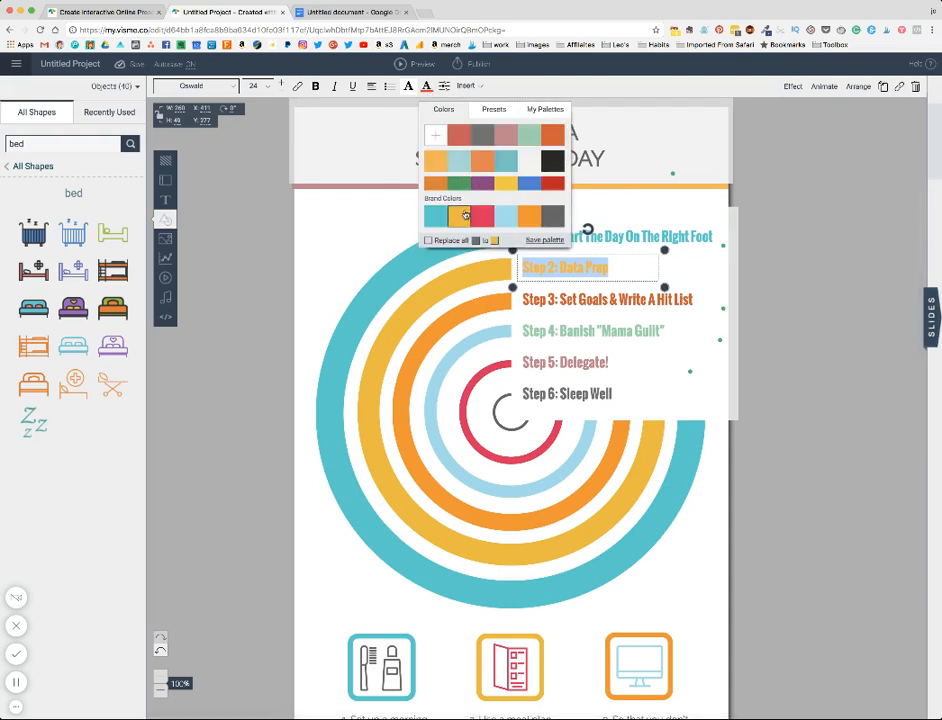
Set the font color of the Step 3 label to brand orange and the Step 4 label to brand light blue.
click(537, 300)
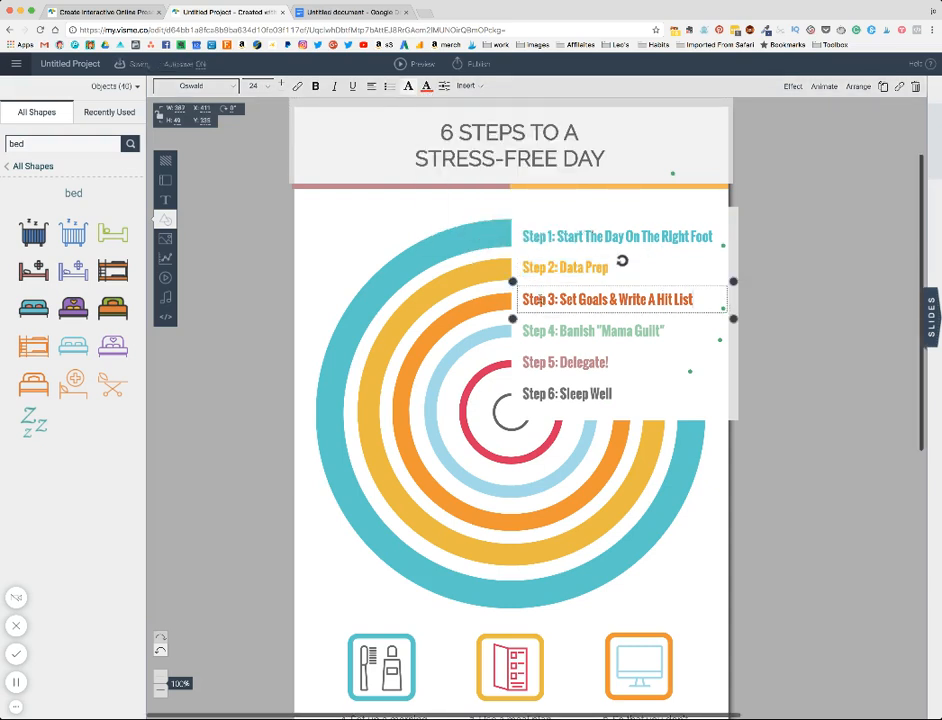
click(427, 88)
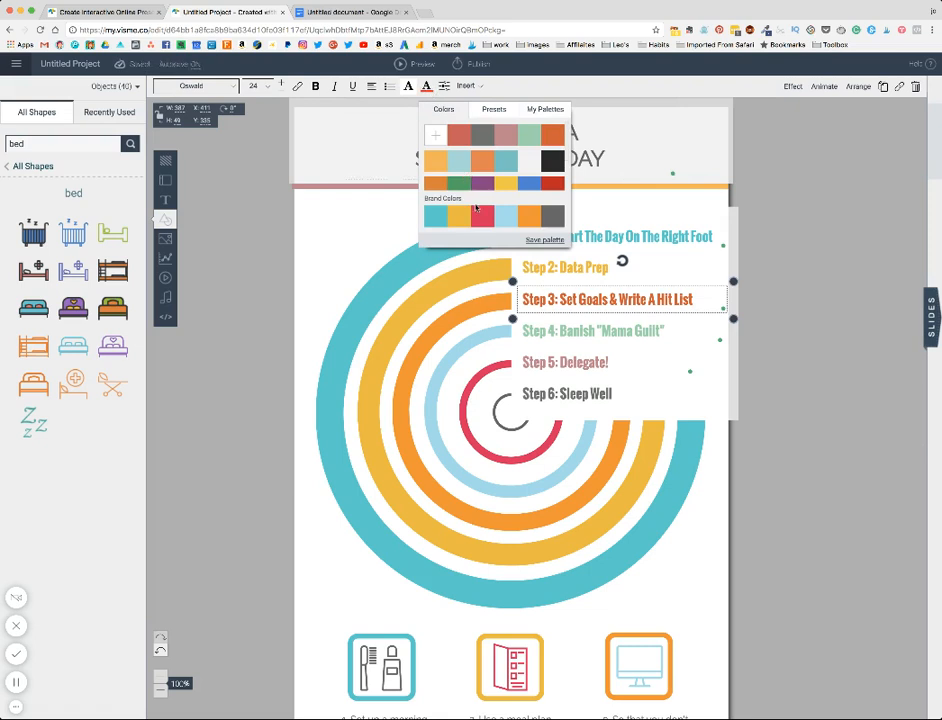
click(528, 214)
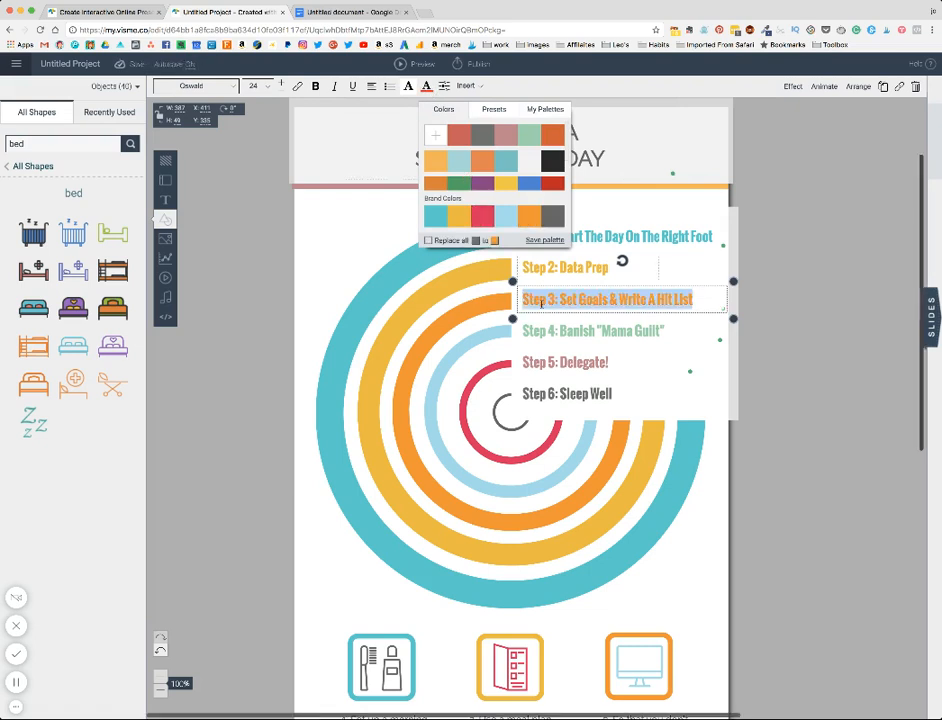
click(580, 331)
click(427, 88)
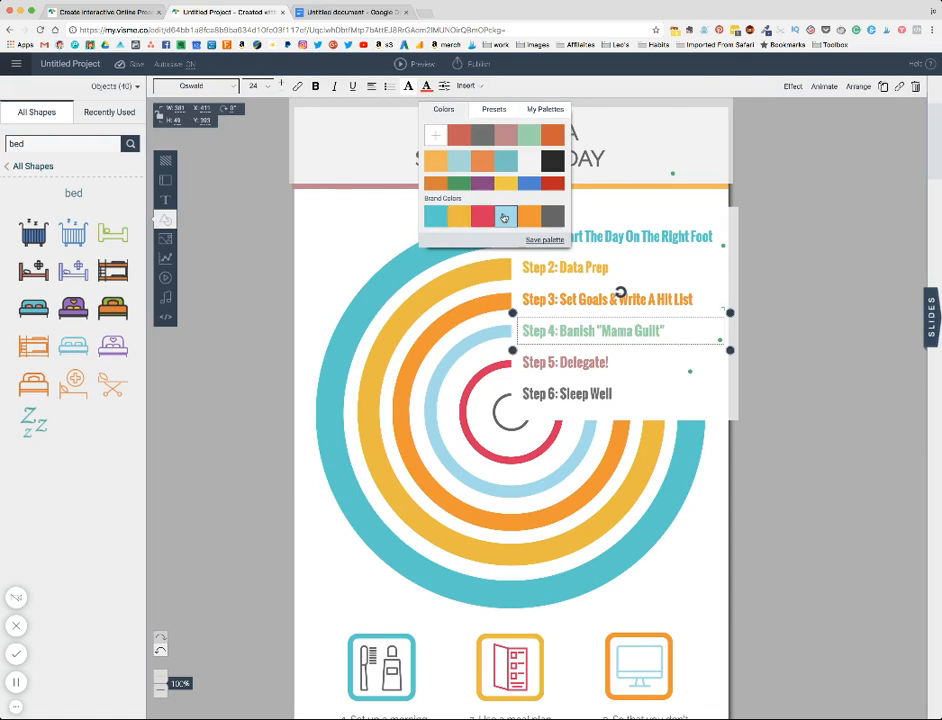
click(504, 218)
Set the font color of the Step 5 label to brand pink-red and the Step 6 label to brand dark gray.
click(565, 362)
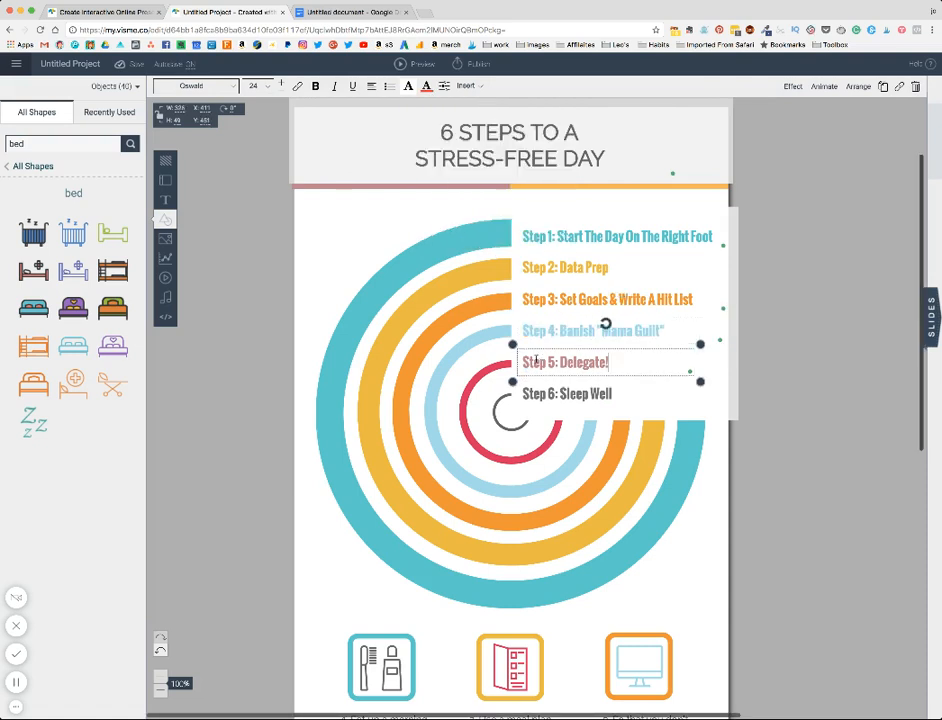
click(427, 88)
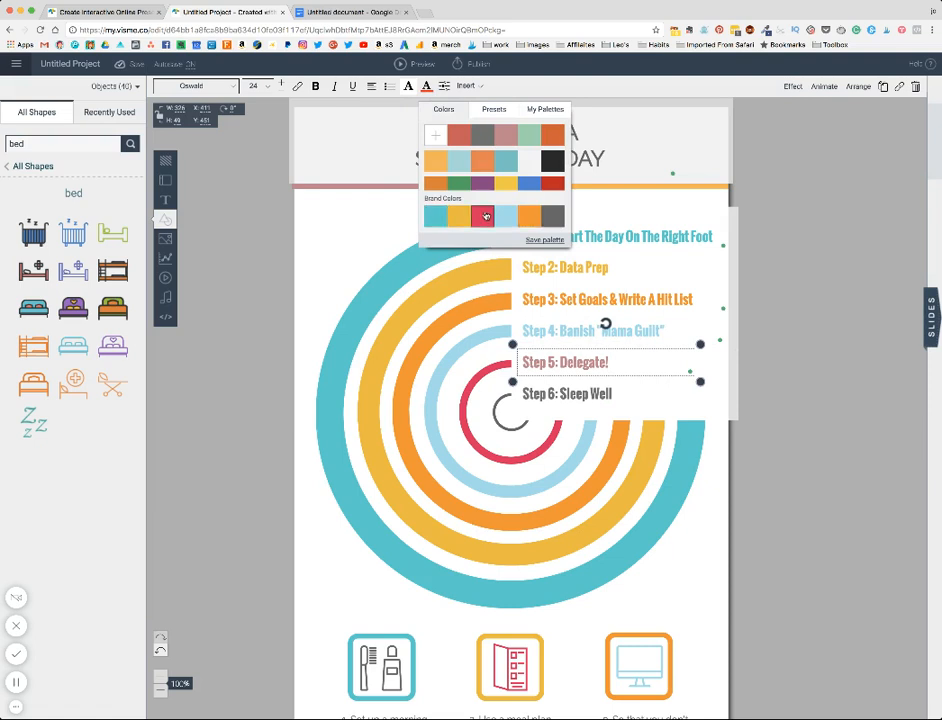
click(479, 216)
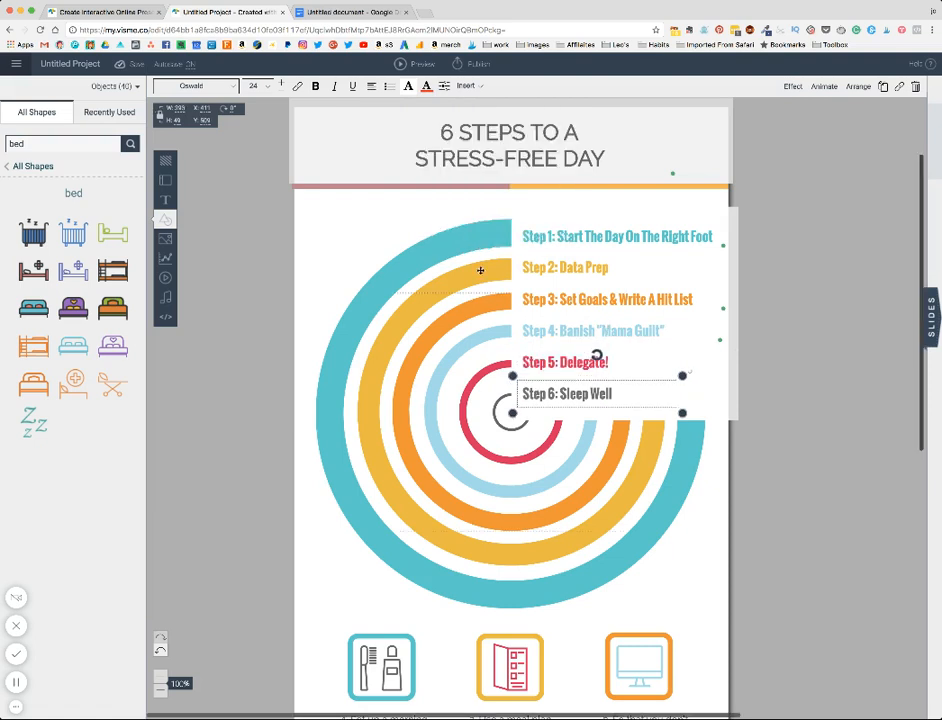
click(426, 86)
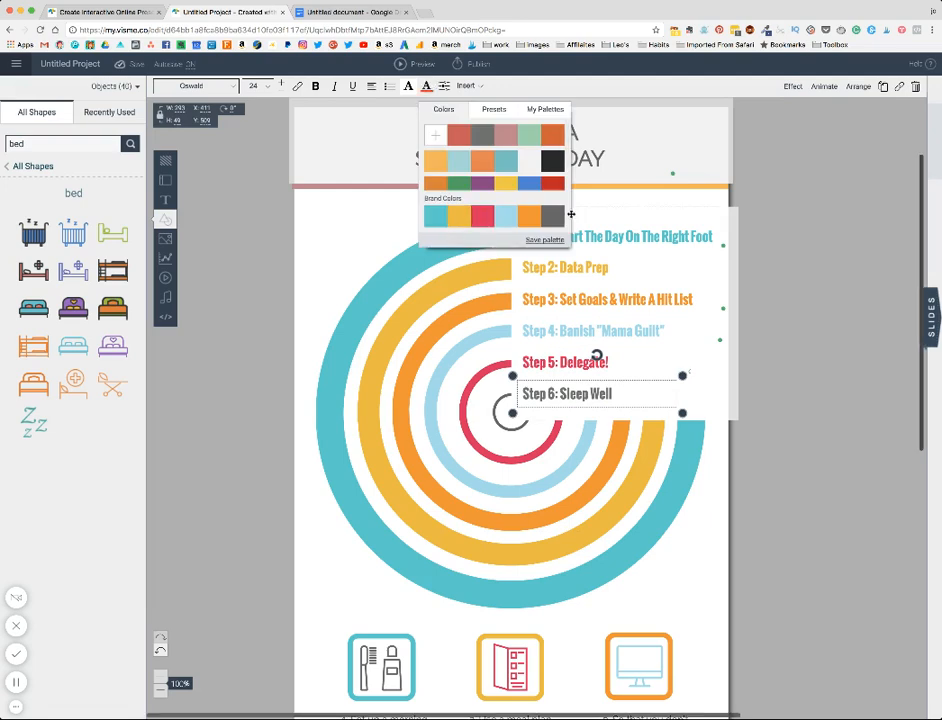
click(556, 217)
click(277, 259)
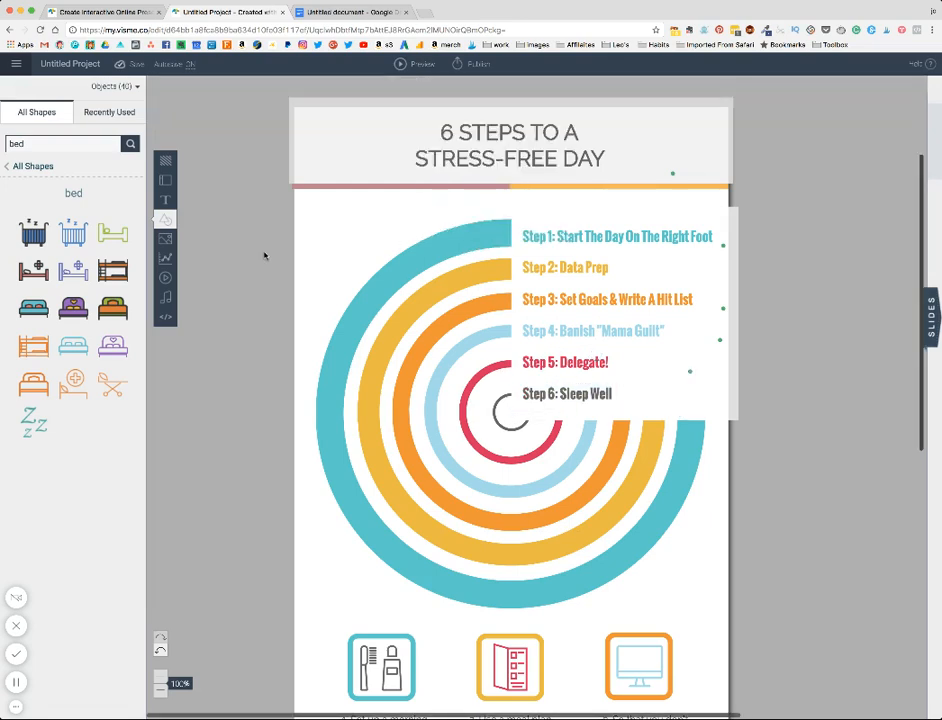
Fill the header rectangle behind the infographic title with brand teal.
scroll(263, 255, up, 3)
click(323, 313)
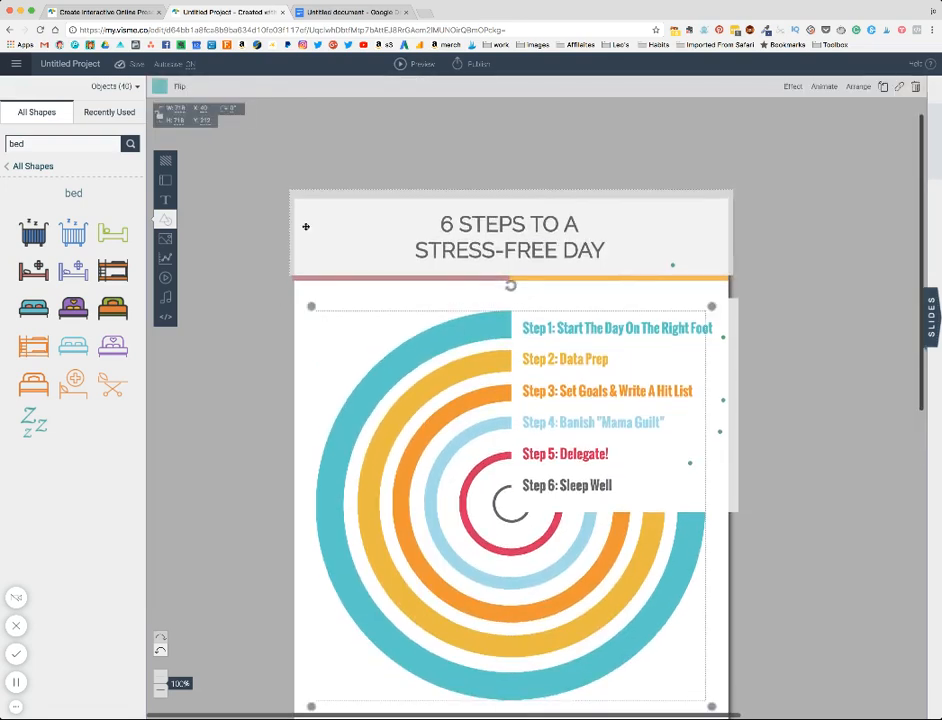
click(305, 223)
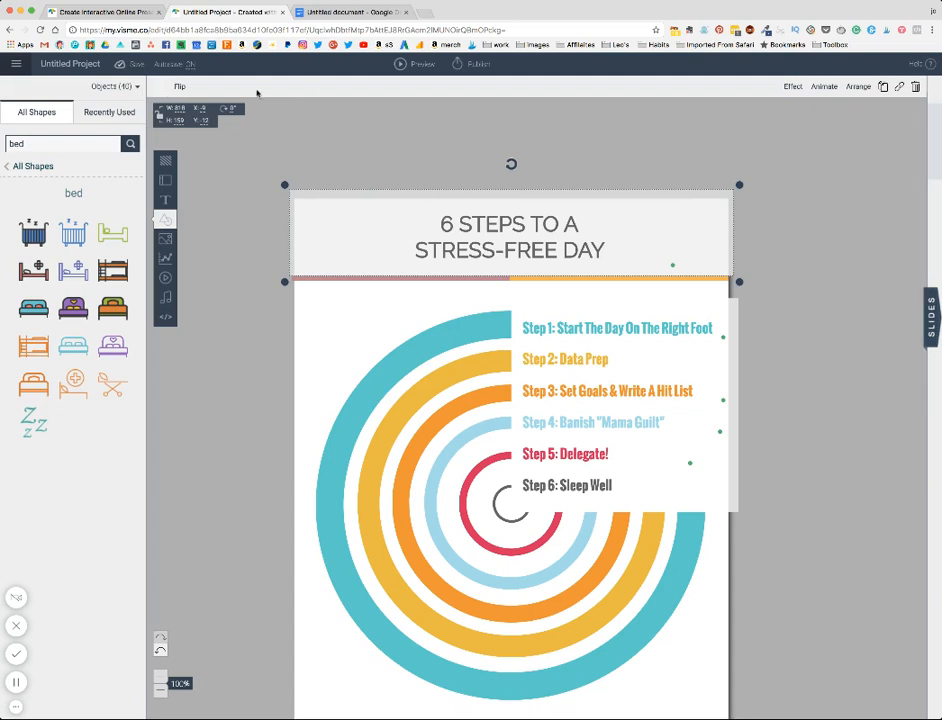
click(157, 88)
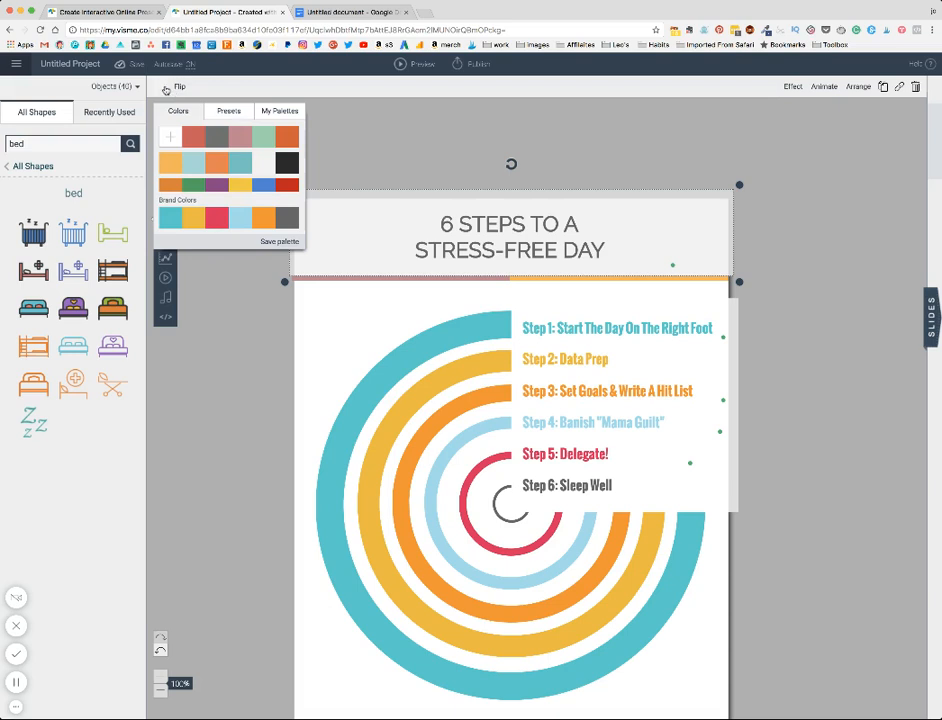
click(170, 218)
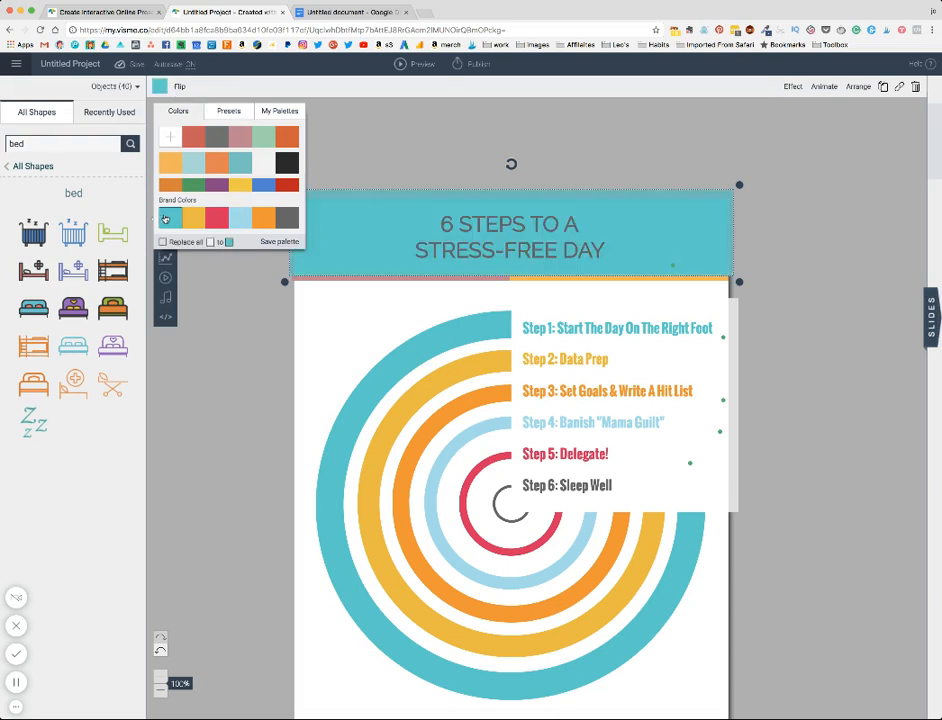
Set the font color of the "6 Steps to a Stress-Free Day" title to white with hex value ffffff.
click(447, 243)
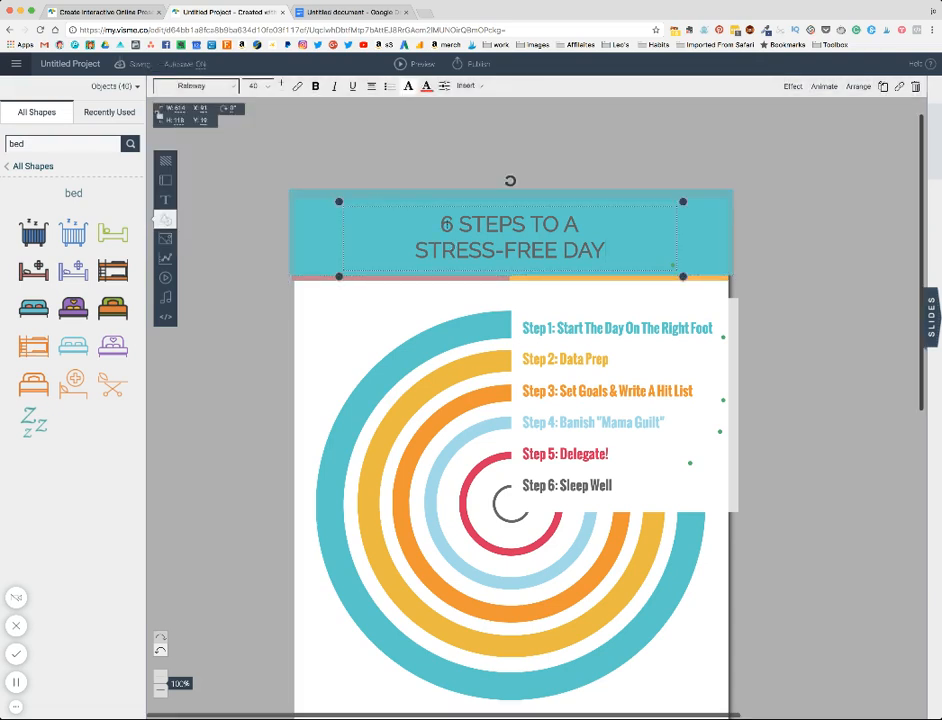
click(427, 88)
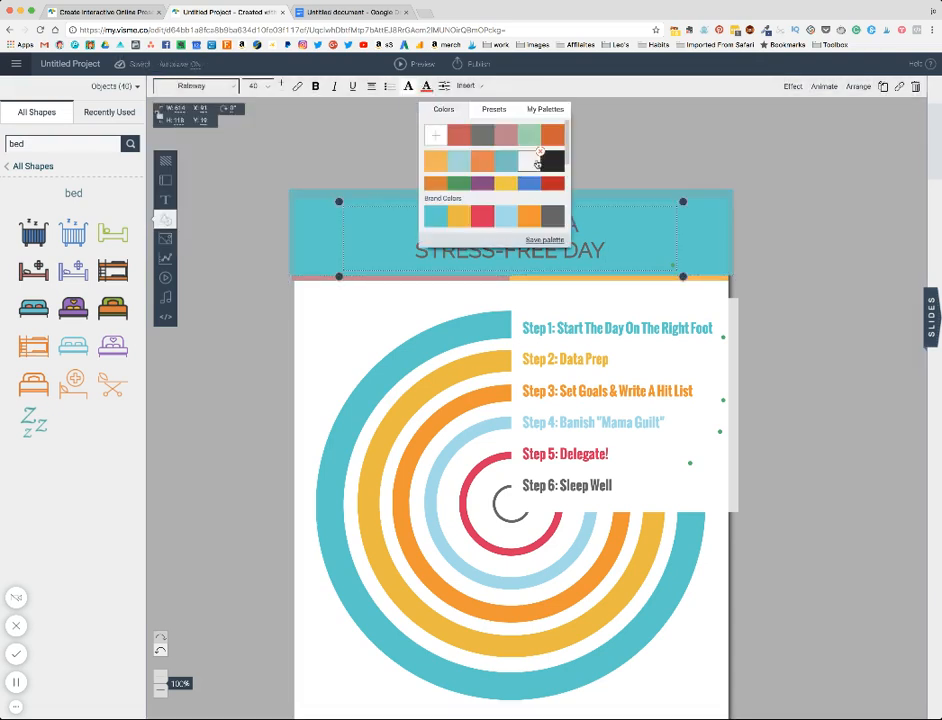
click(436, 134)
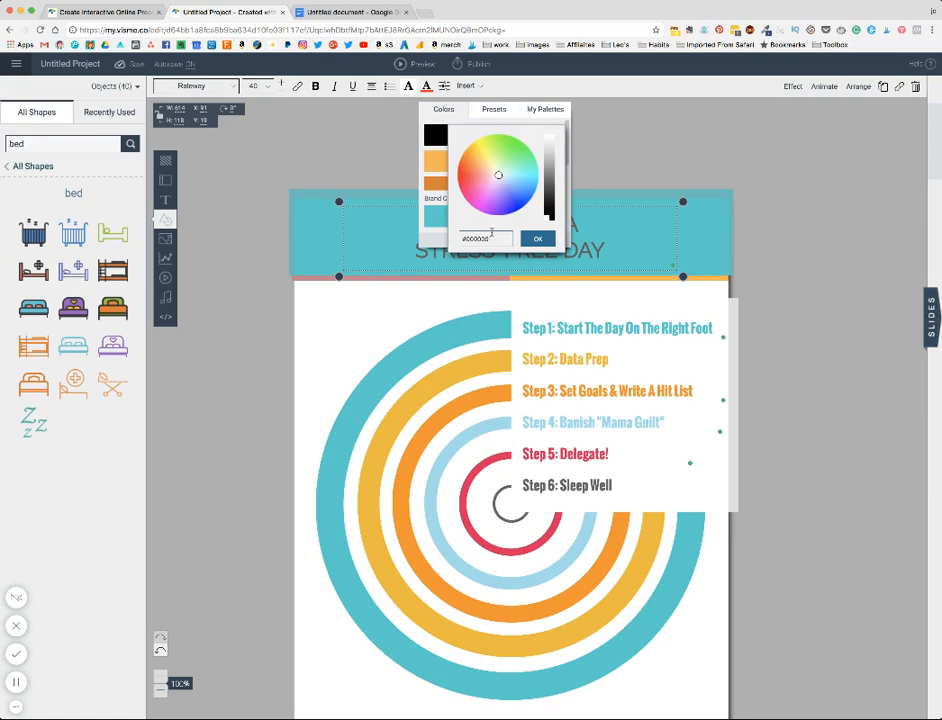
drag(493, 239, 461, 238)
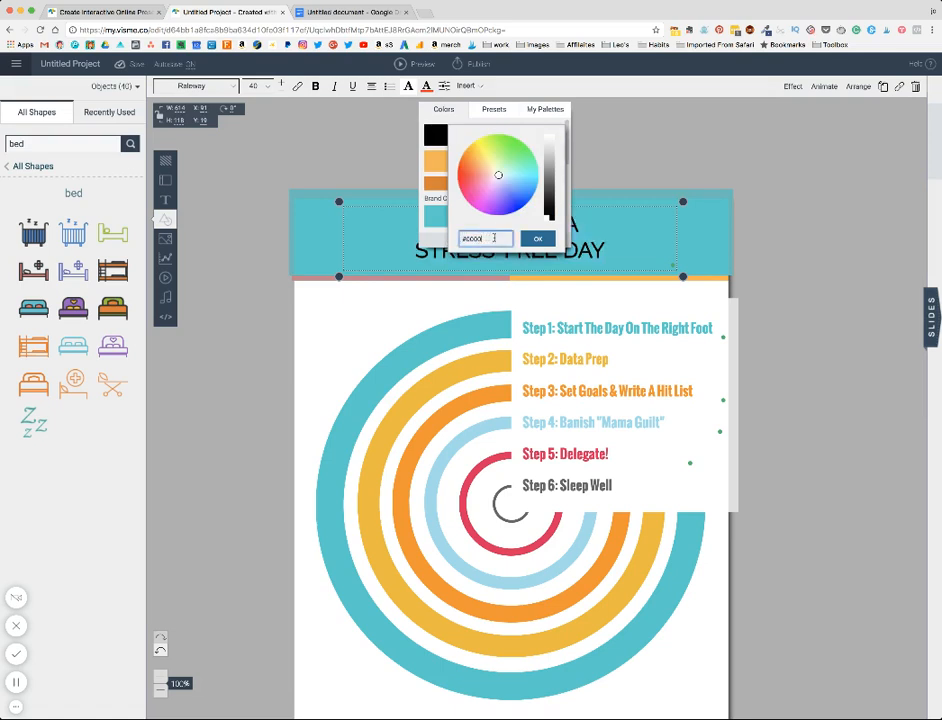
text(ffffff)
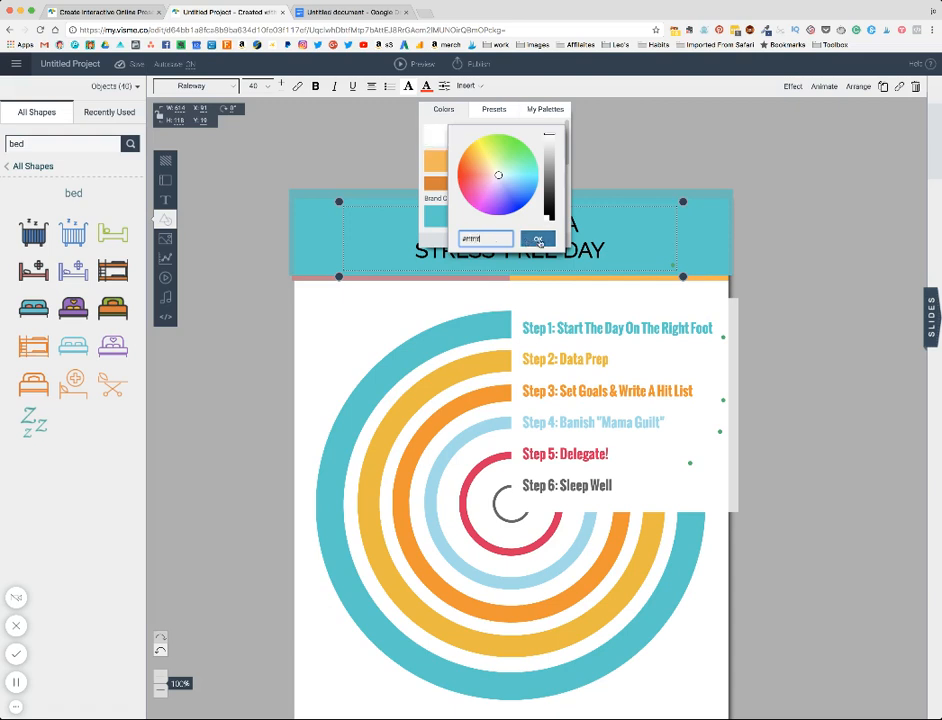
click(538, 240)
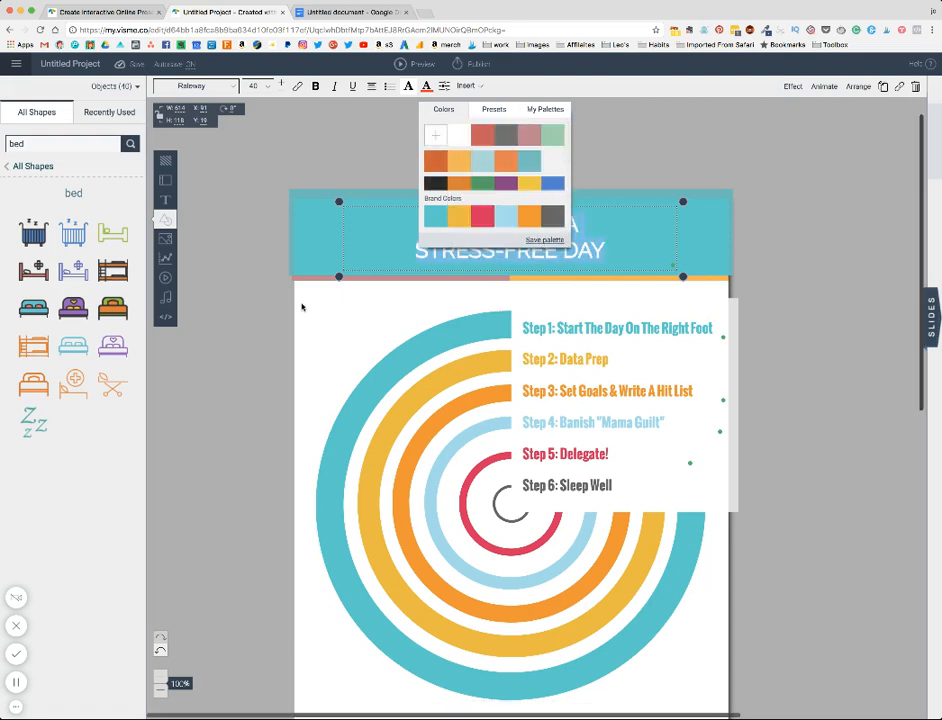
click(301, 307)
Delete the SOURCES heading and its slideshare link from the footer text box.
scroll(316, 309, down, 5)
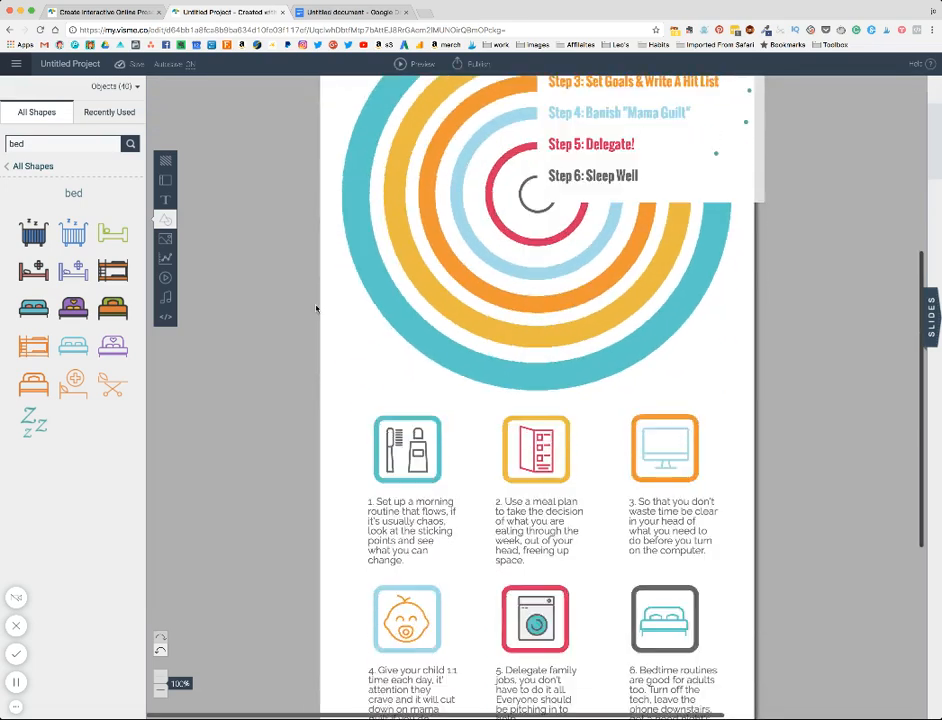
scroll(316, 309, down, 5)
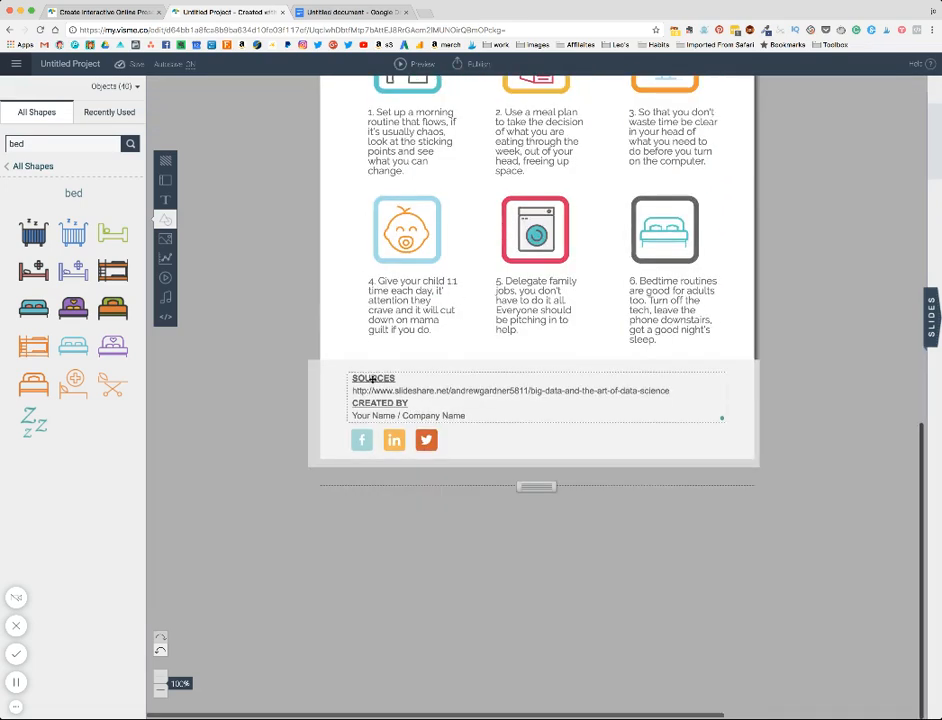
click(373, 379)
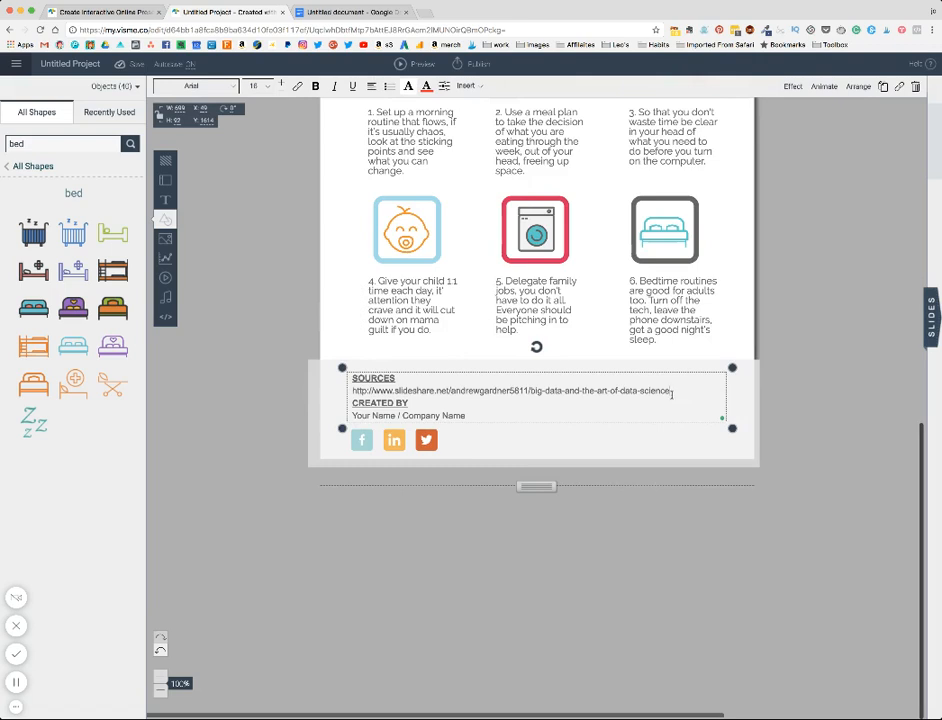
drag(670, 390, 350, 378)
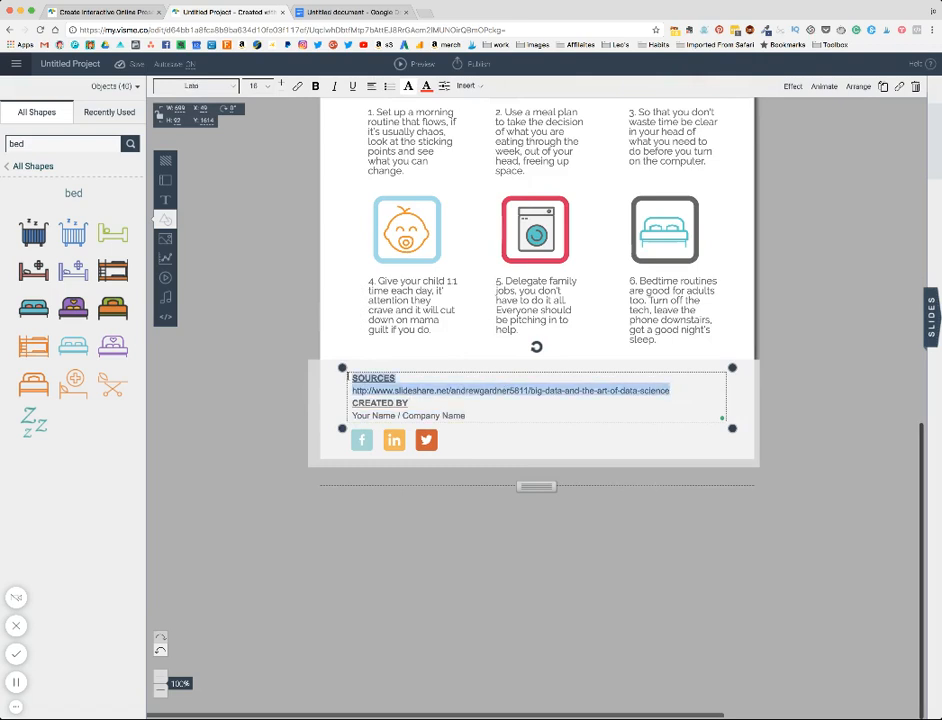
key(BackSpace)
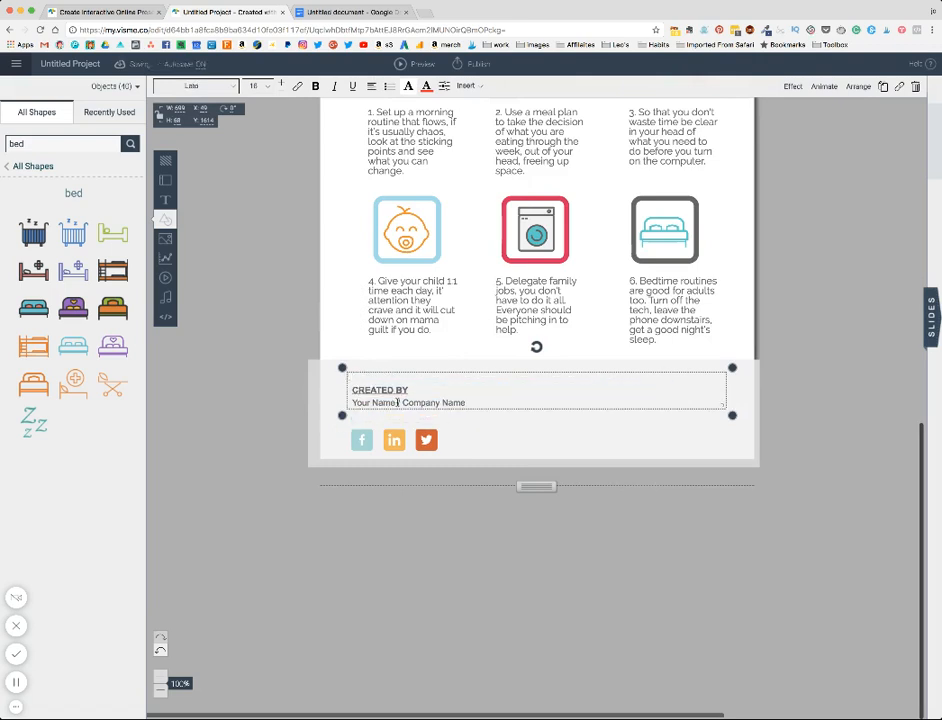
click(395, 402)
drag(395, 402, 352, 400)
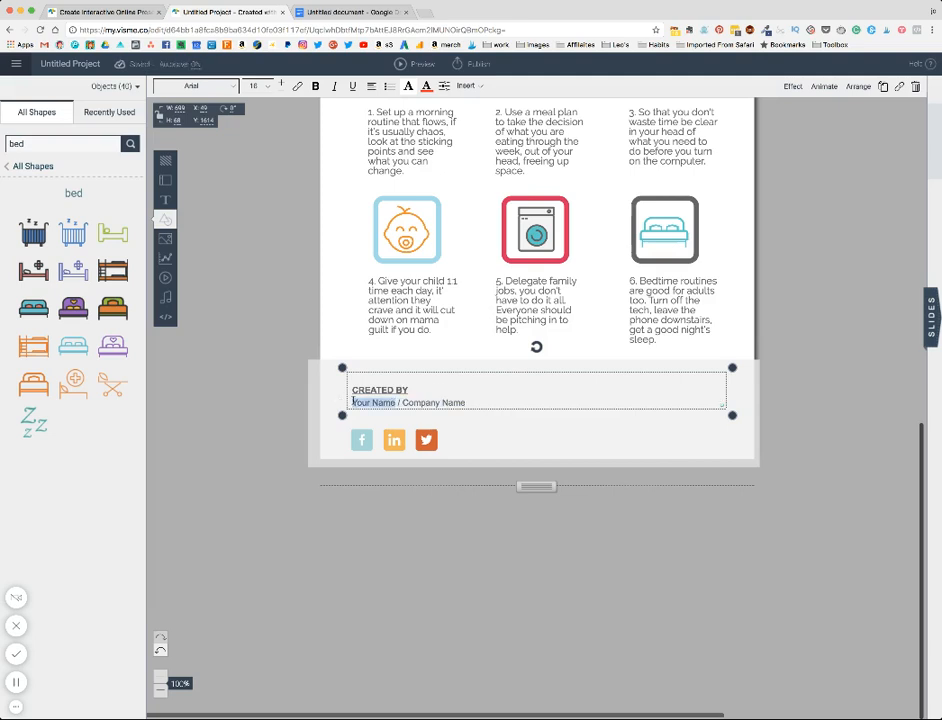
text(Jo El)
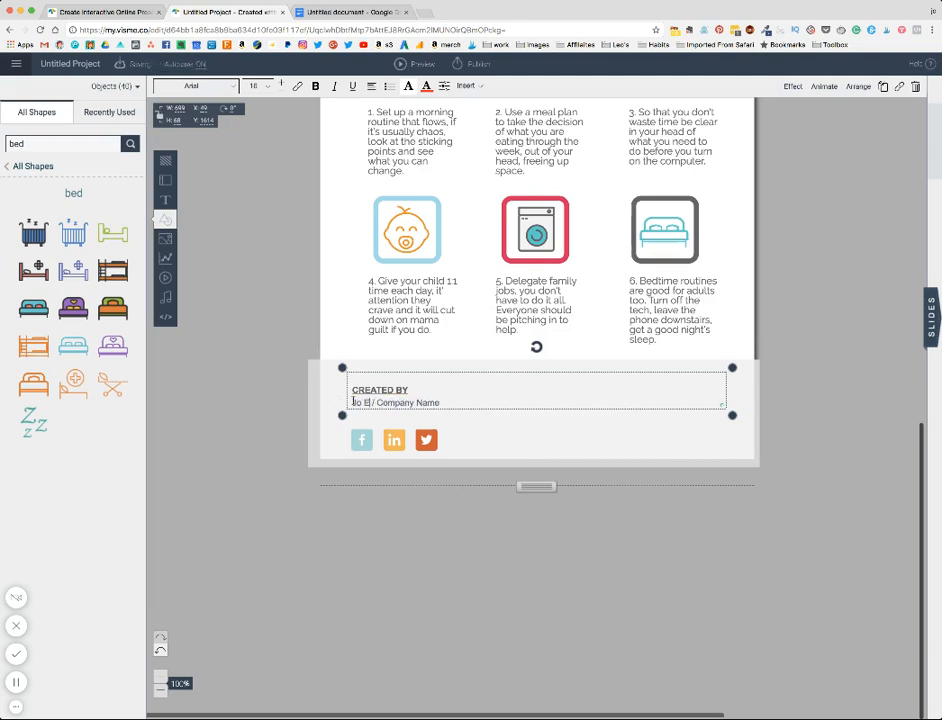
text(isujima)
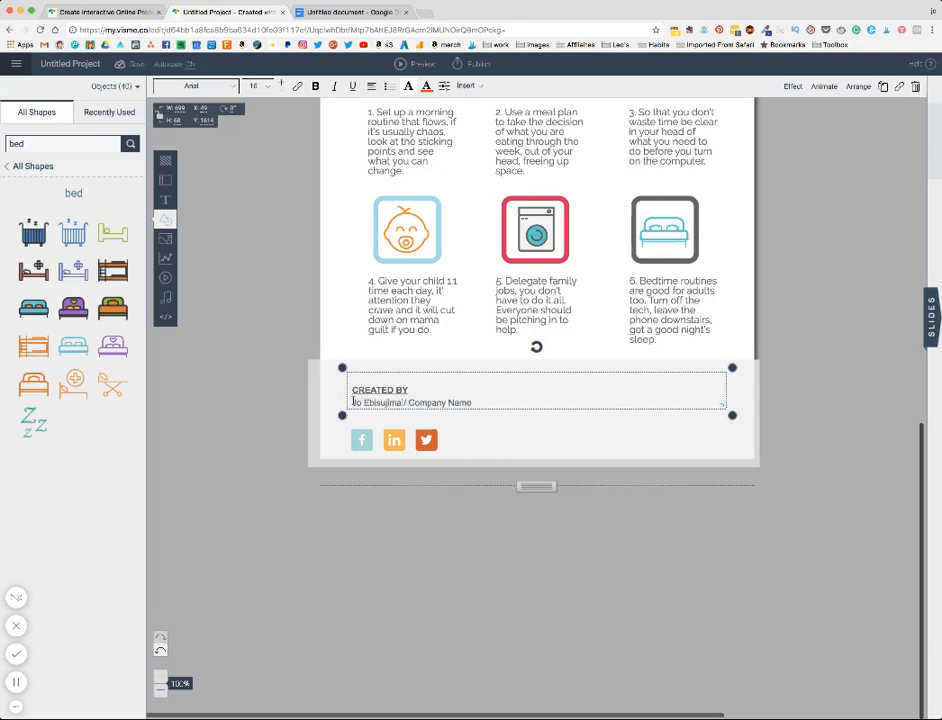
drag(471, 402, 410, 403)
text(www.jojoebi.c)
Fill the footer rectangle behind the CREATED BY text with brand teal.
click(318, 378)
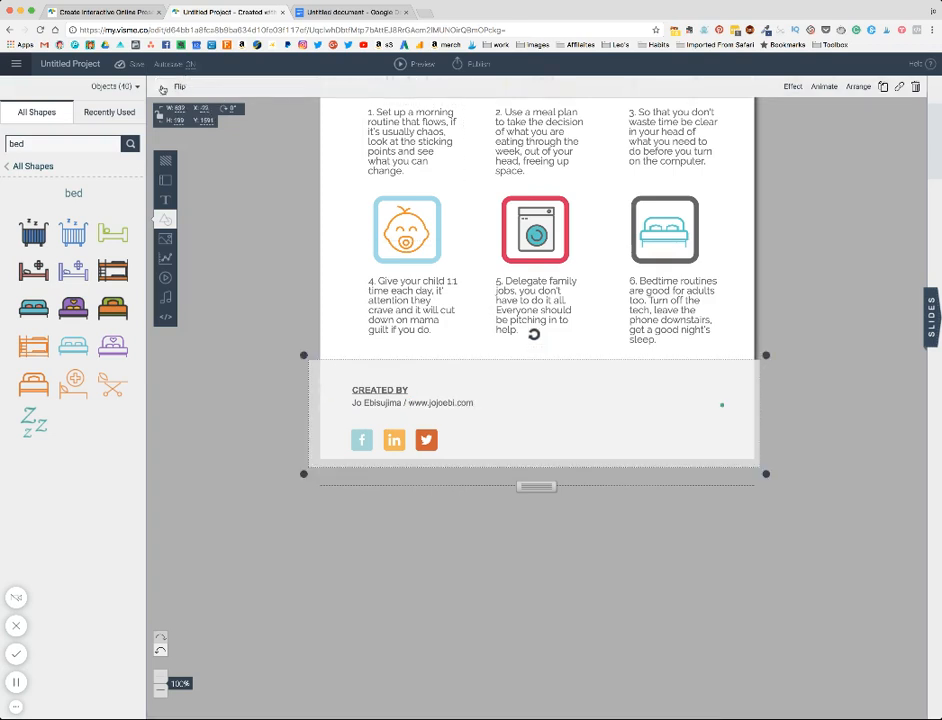
click(160, 89)
click(175, 219)
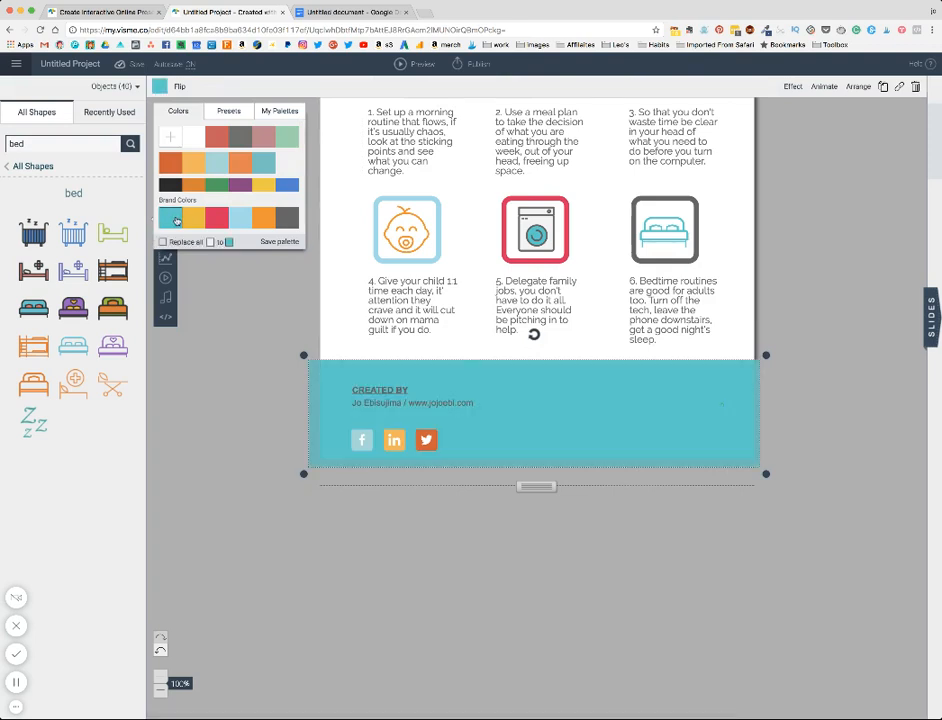
Set the font color of all the footer's CREATED BY text to white.
click(479, 403)
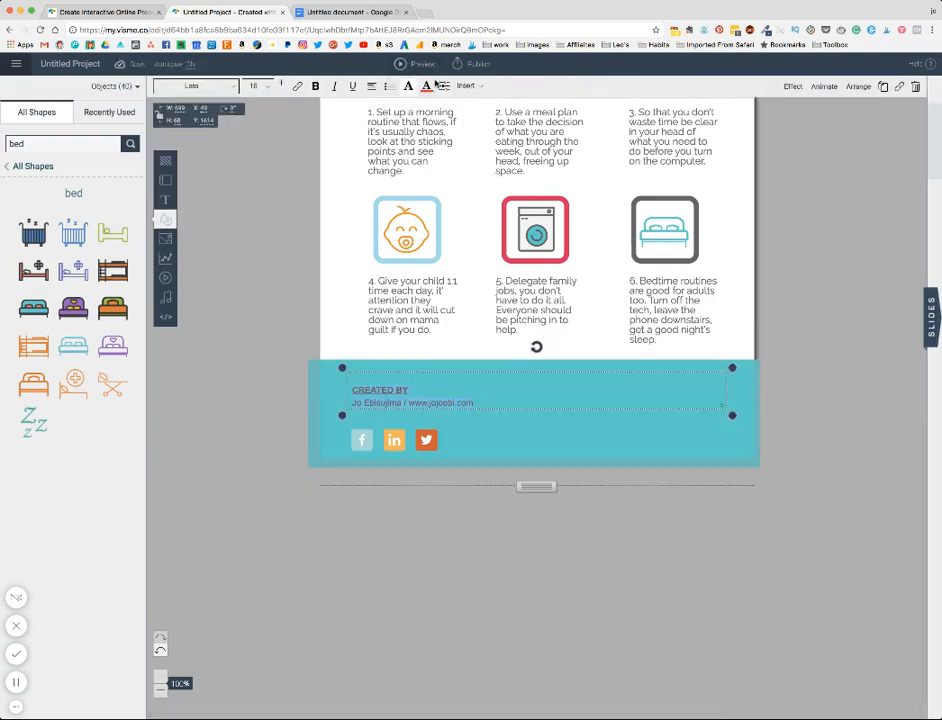
click(428, 86)
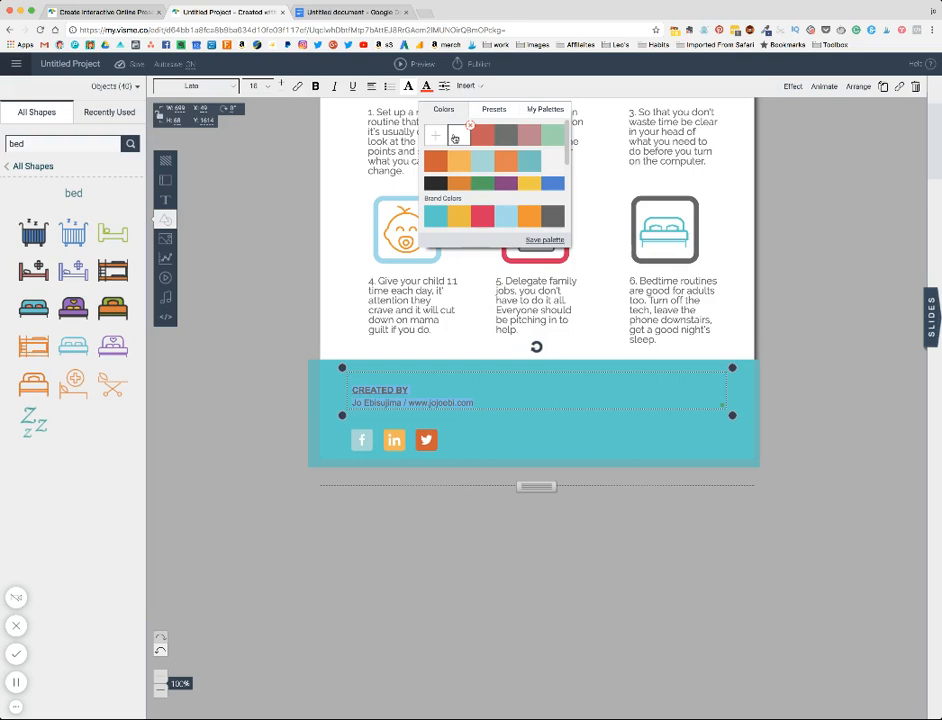
click(455, 138)
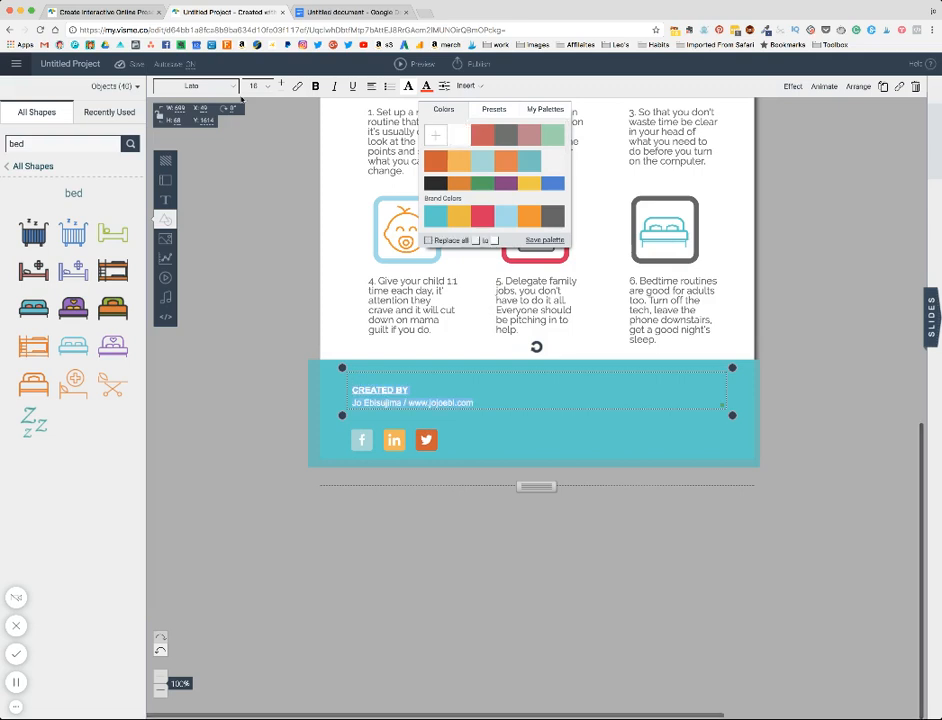
Change the font of the footer's CREATED BY text to Raleway.
click(196, 89)
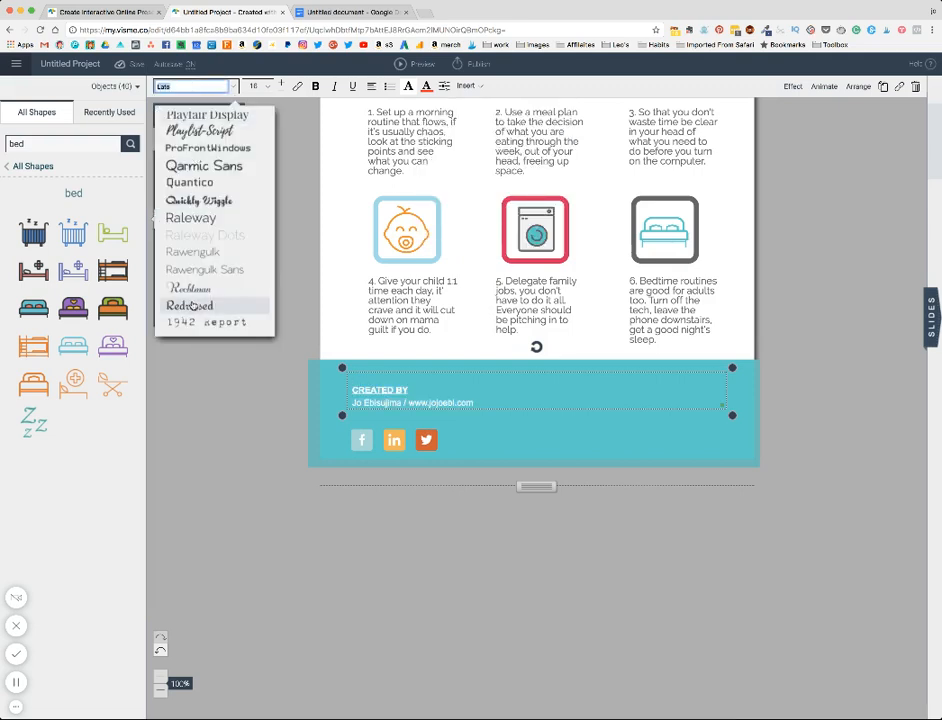
scroll(196, 260, down, 5)
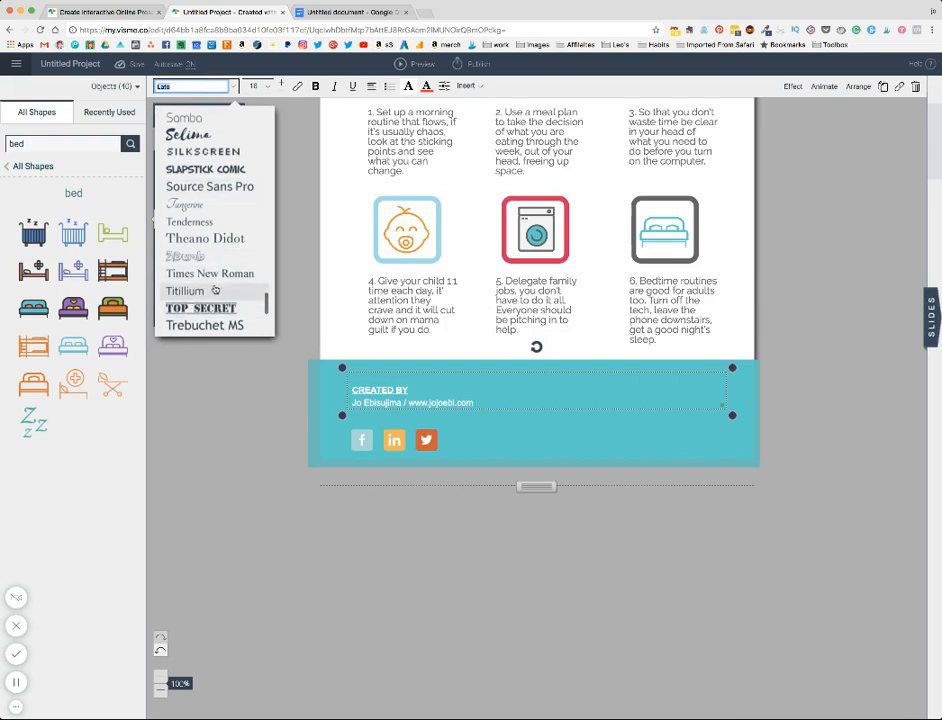
scroll(196, 295, down, 4)
scroll(214, 288, up, 4)
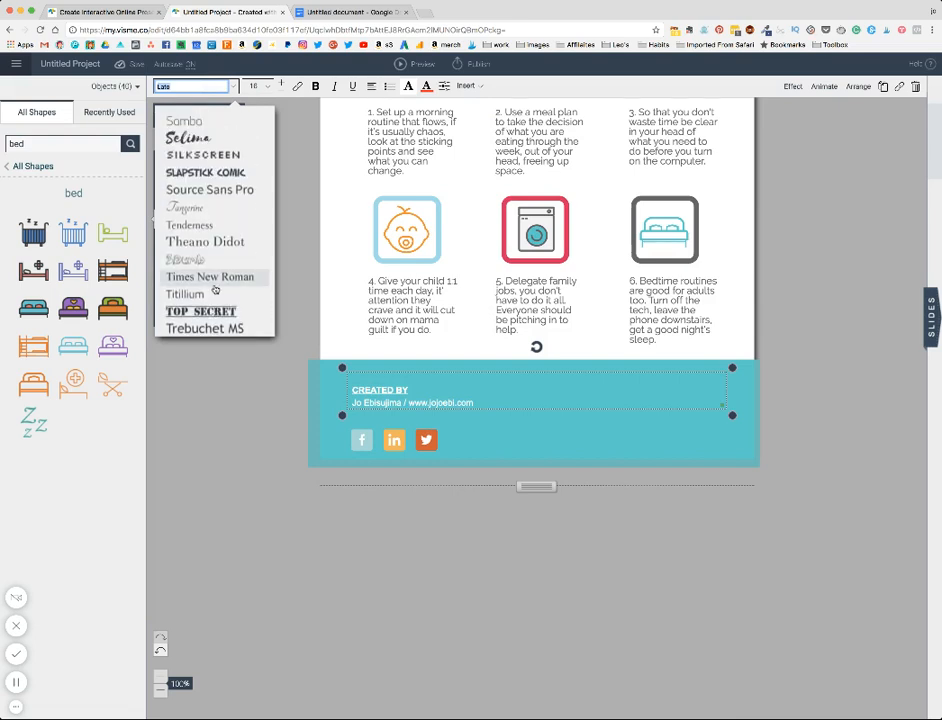
scroll(214, 289, up, 4)
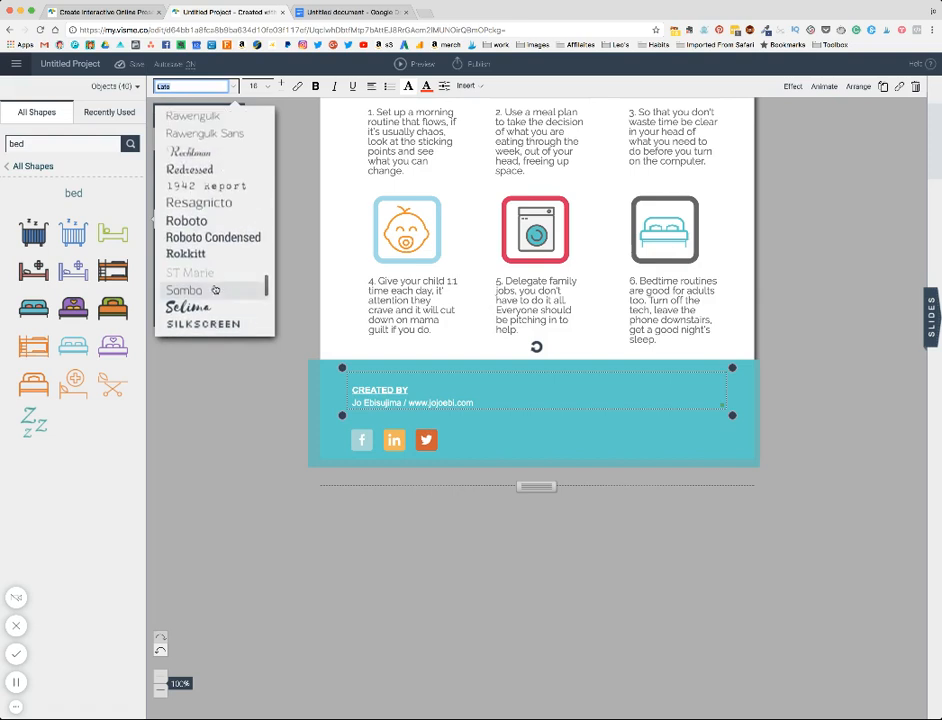
scroll(214, 289, up, 1)
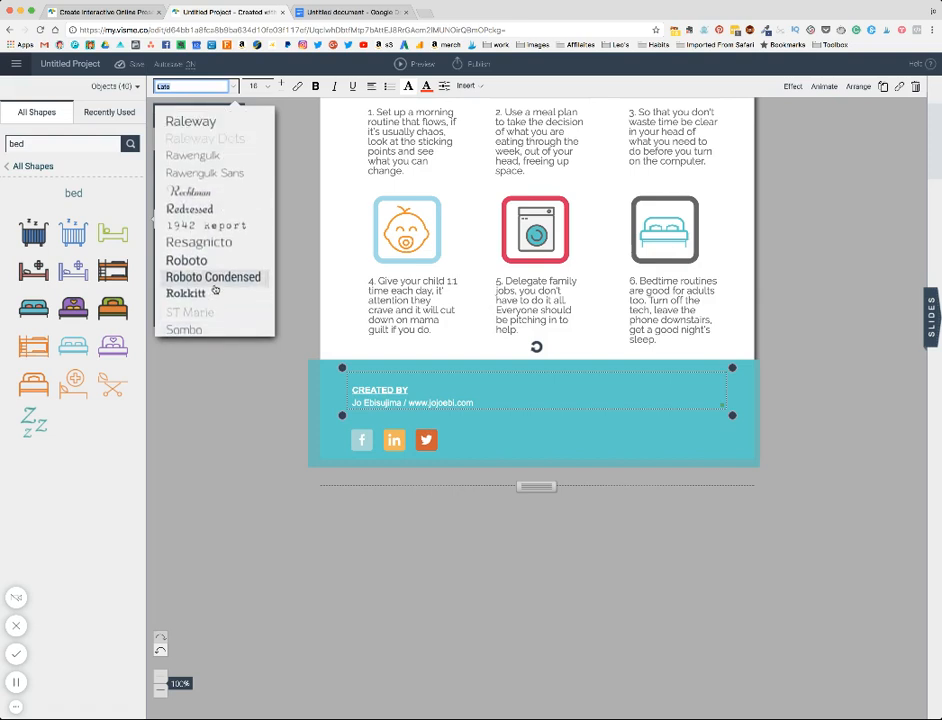
scroll(214, 289, up, 3)
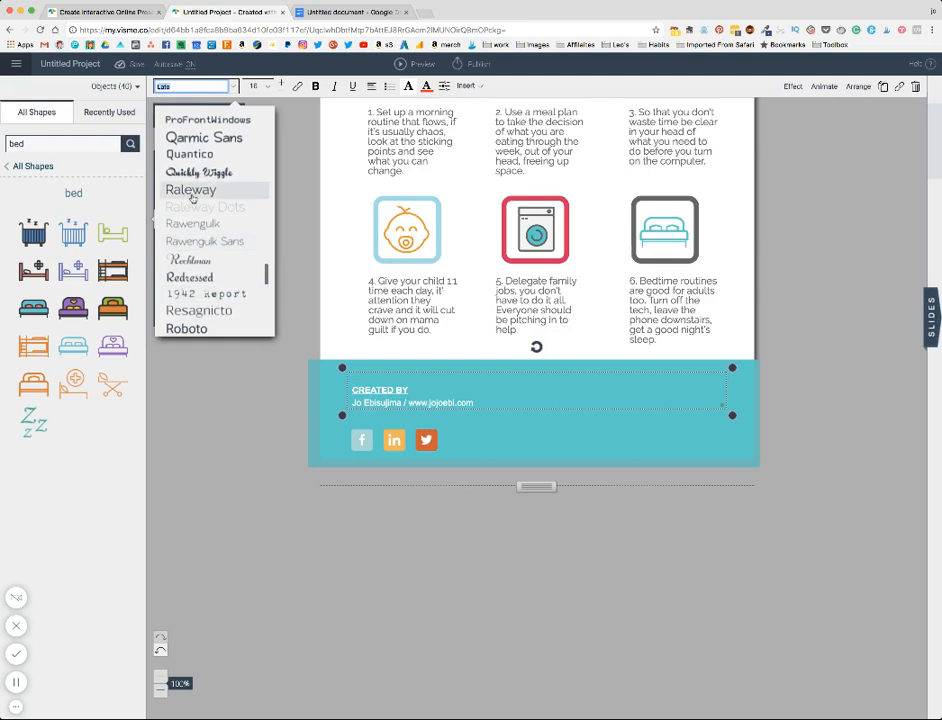
click(193, 190)
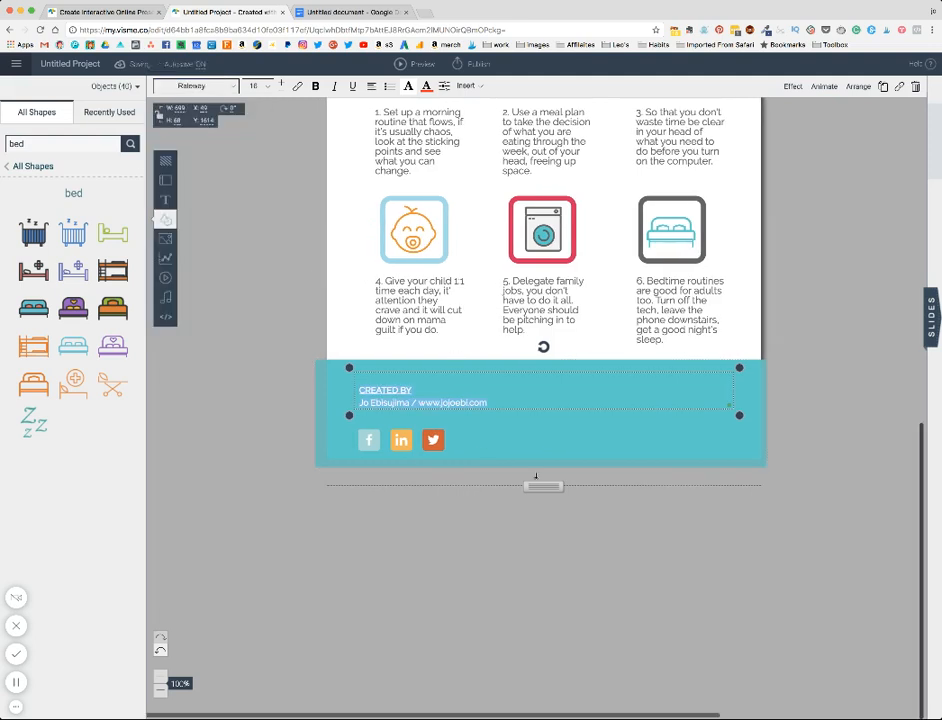
Search the shape library for "social media" and look through the icons.
click(456, 439)
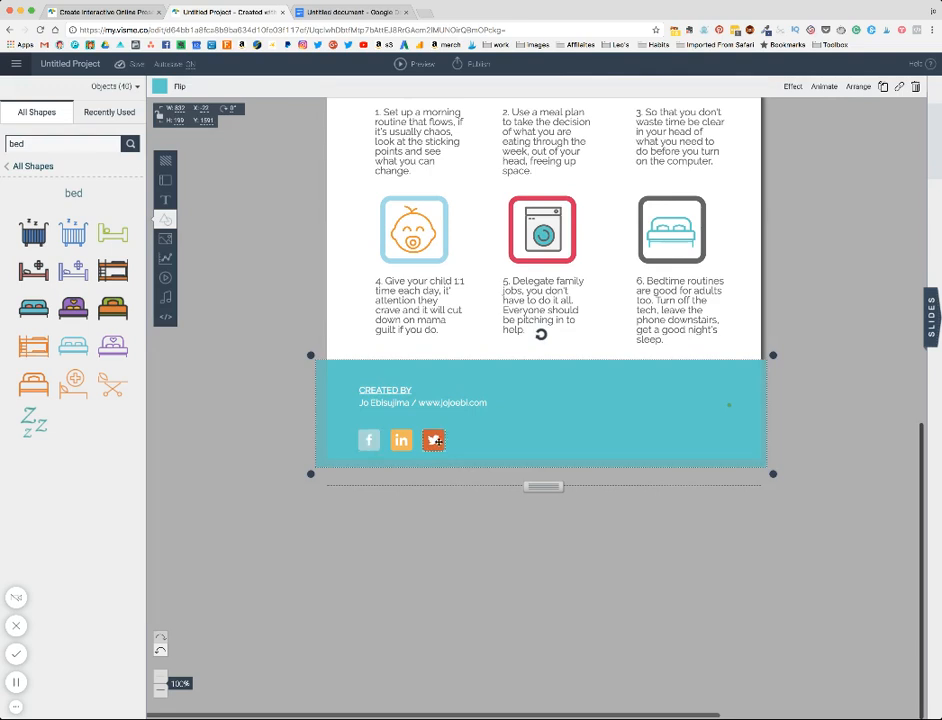
double_click(32, 143)
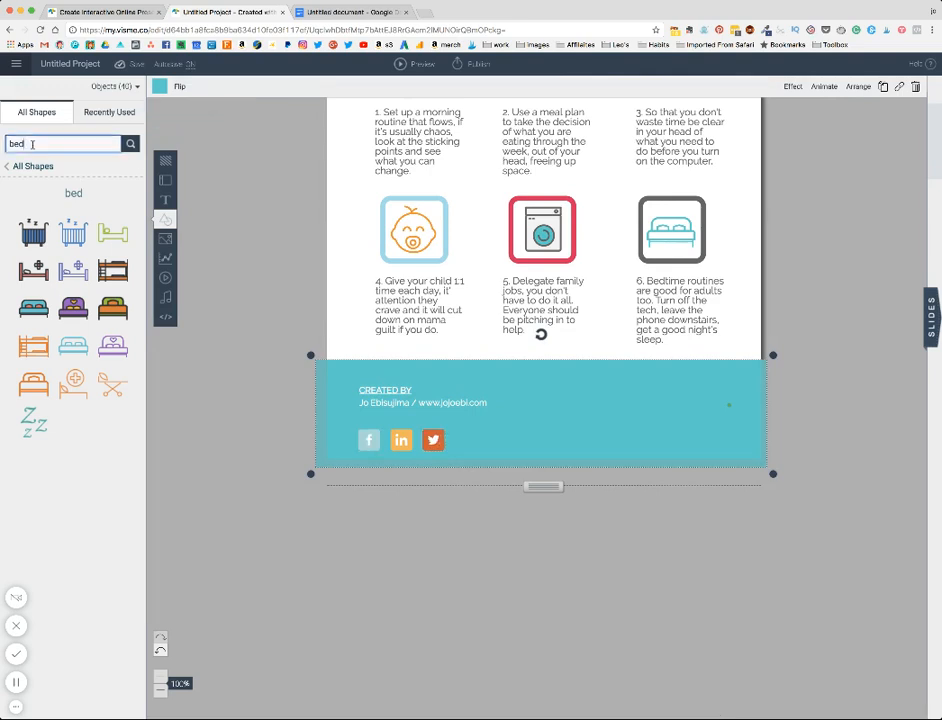
key(BackSpace)
text(social media)
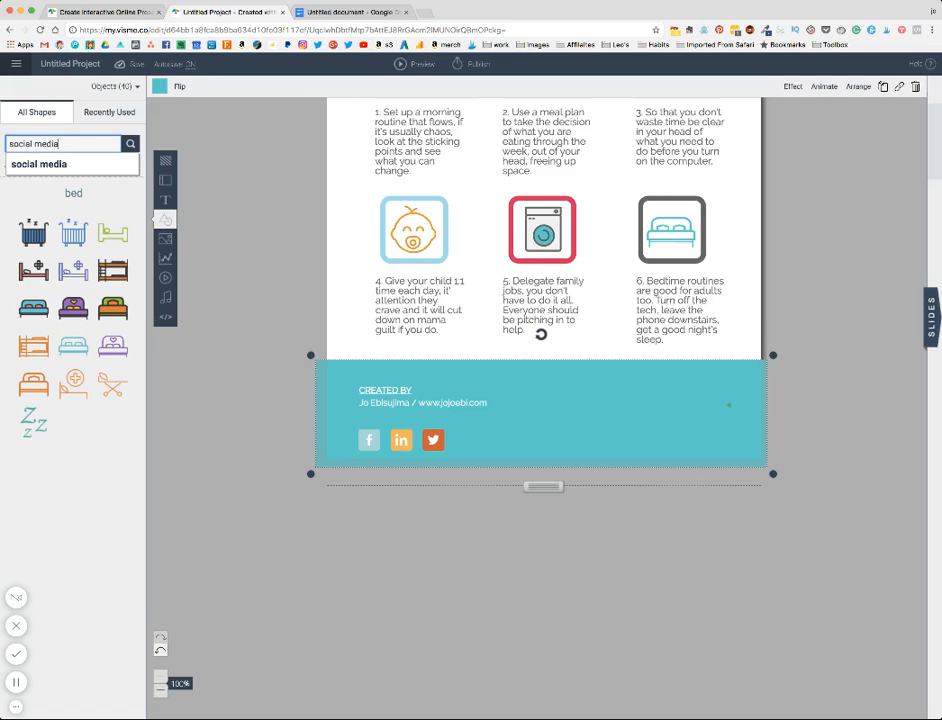
key(Return)
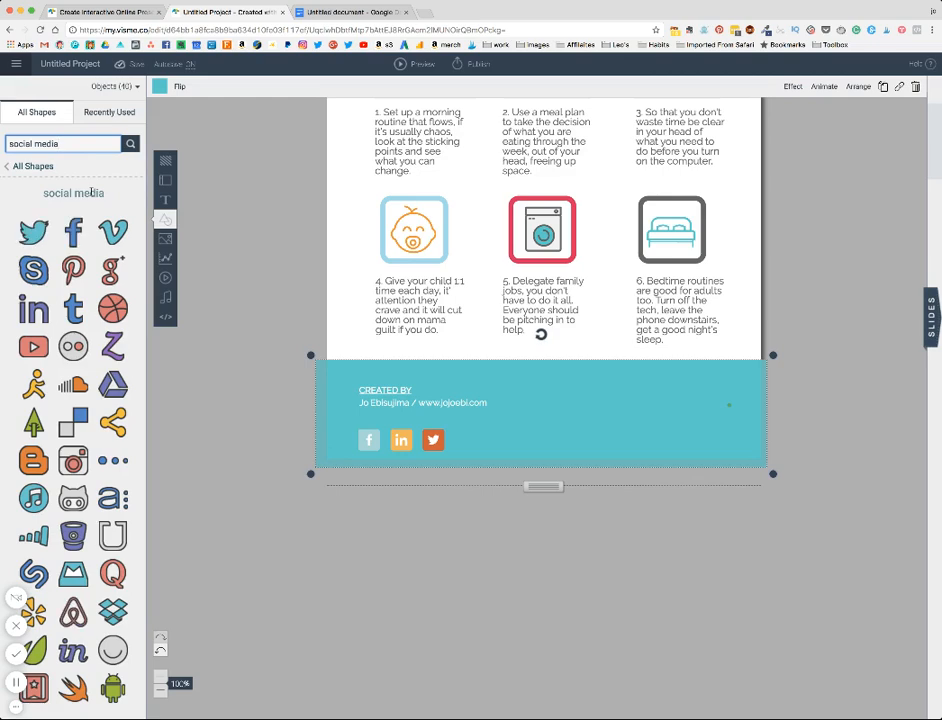
scroll(89, 256, down, 5)
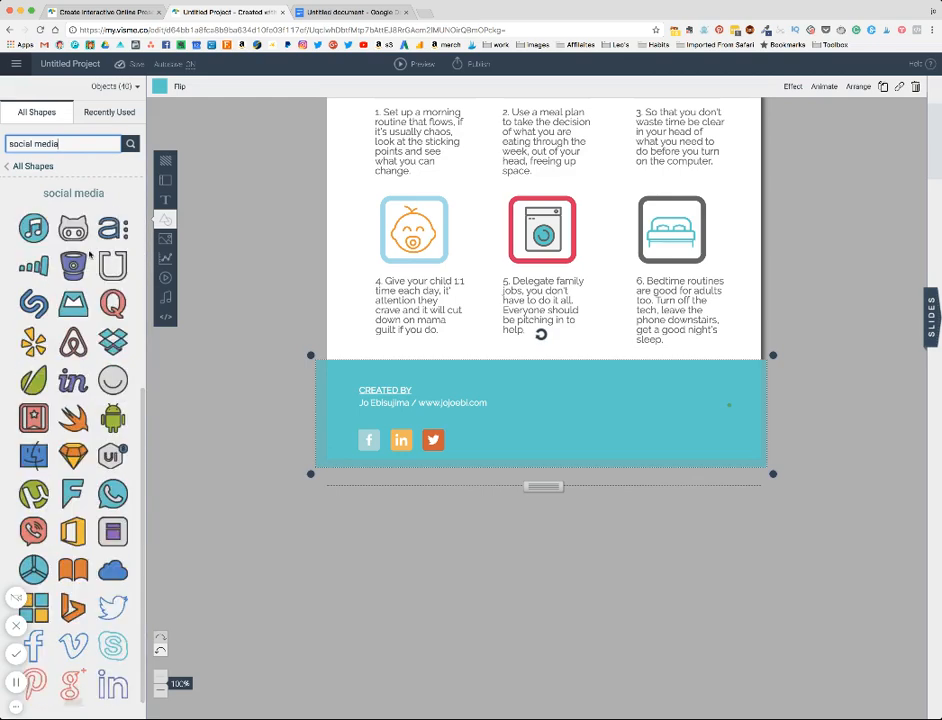
Try a round pink Facebook button from the Buttons shape category in the footer and delete it.
click(17, 167)
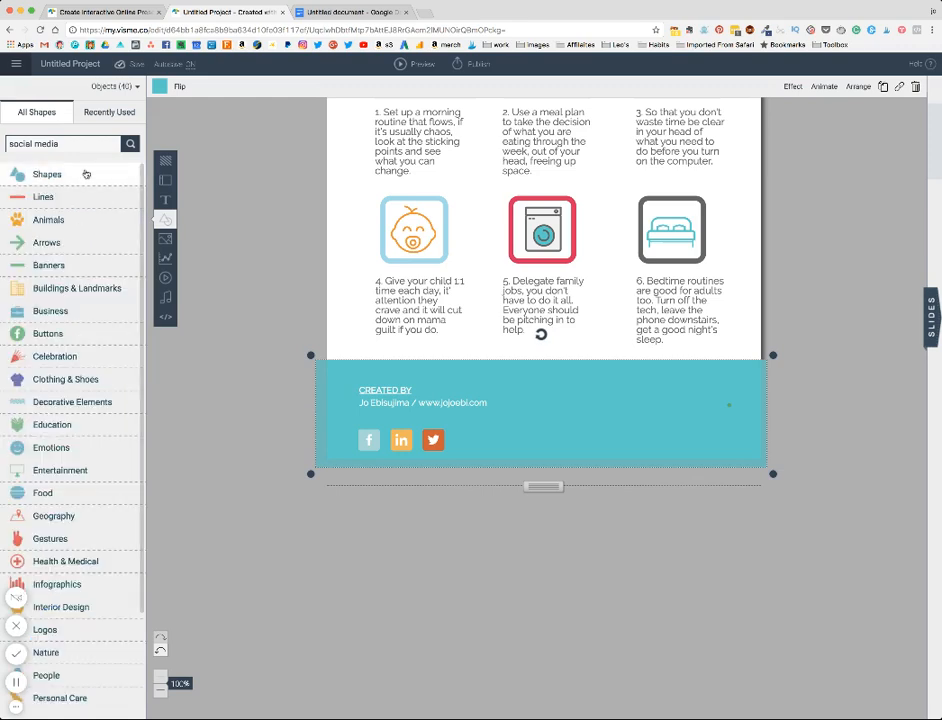
scroll(76, 379, down, 3)
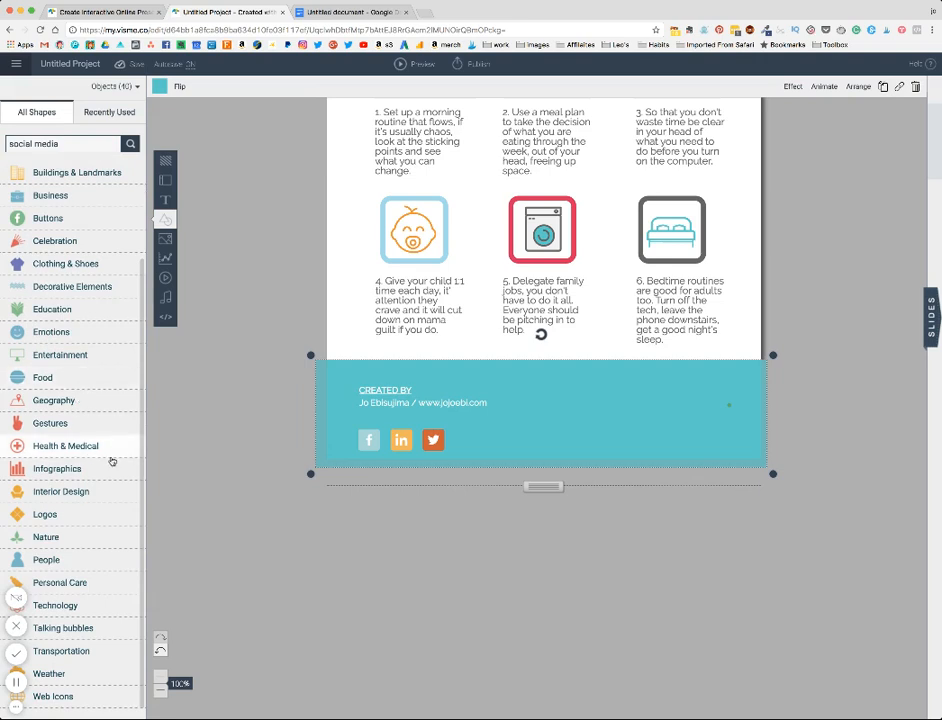
click(48, 218)
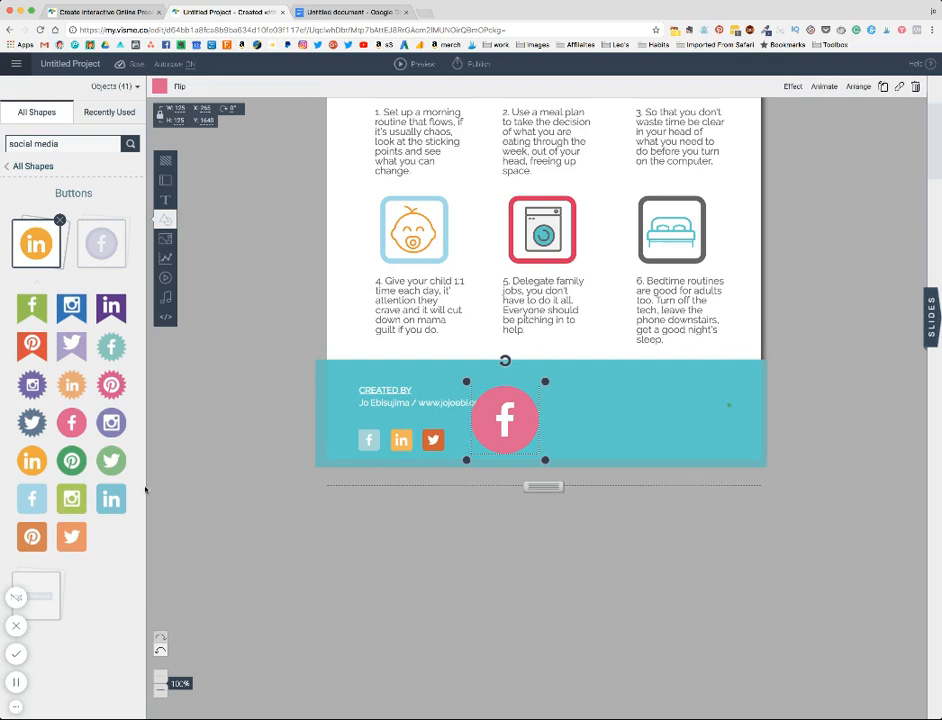
key(Delete)
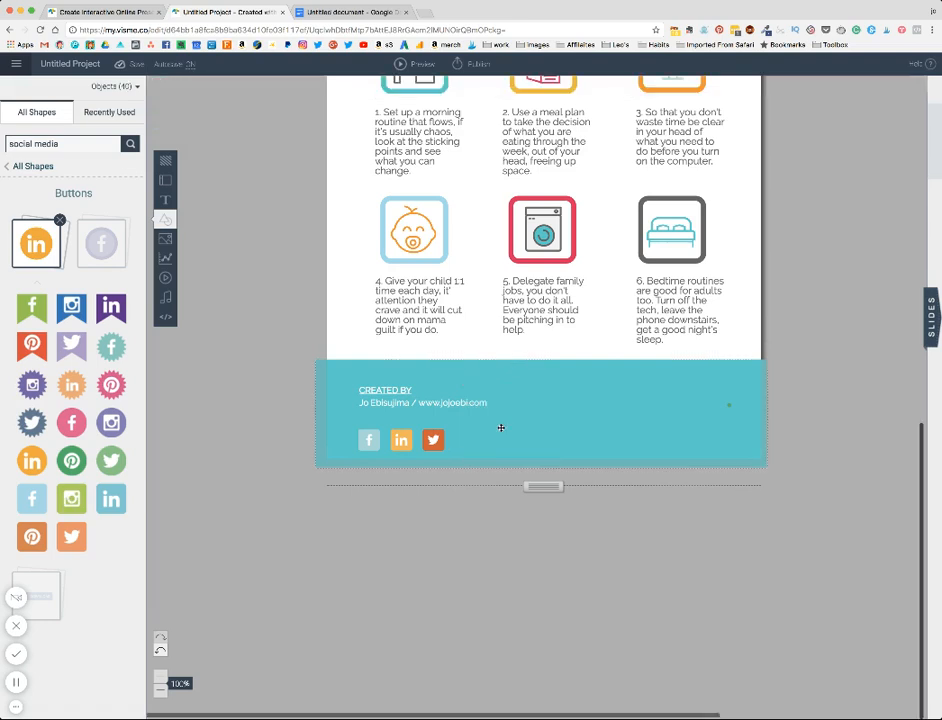
Add the square Facebook, Instagram and Pinterest buttons from the Buttons shape category to the footer.
click(33, 502)
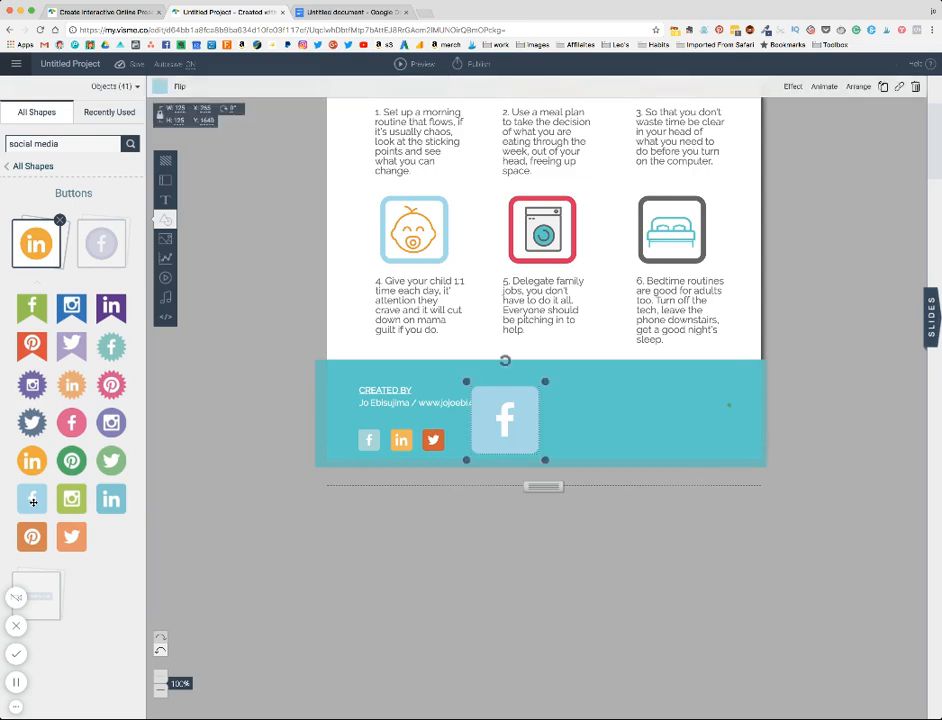
click(72, 497)
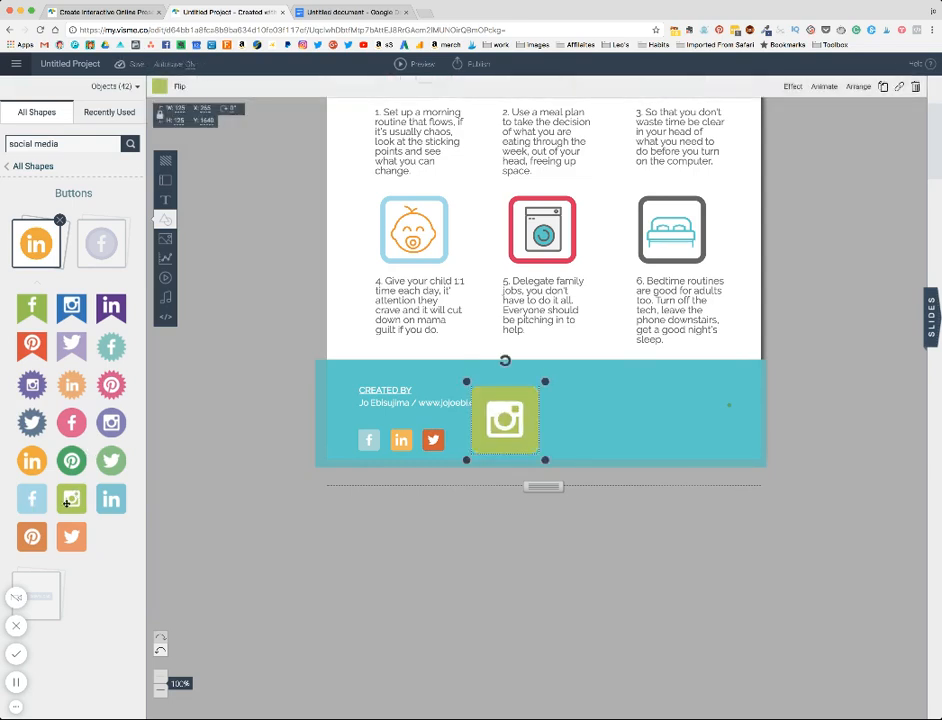
click(33, 539)
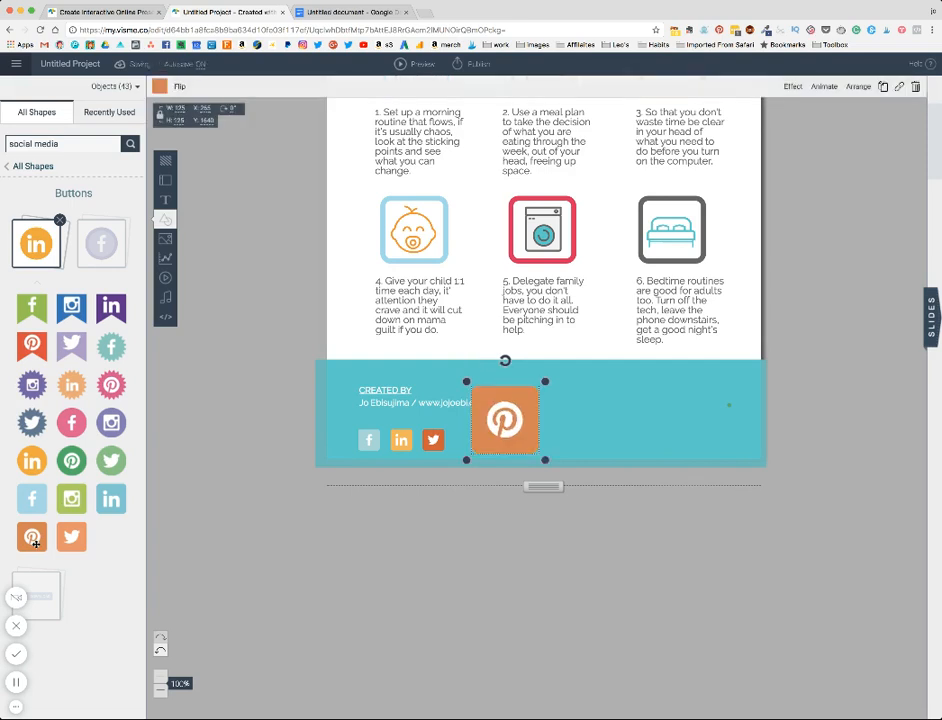
Delete the template's small Facebook, LinkedIn and Twitter icons from the footer.
click(369, 440)
key(Delete)
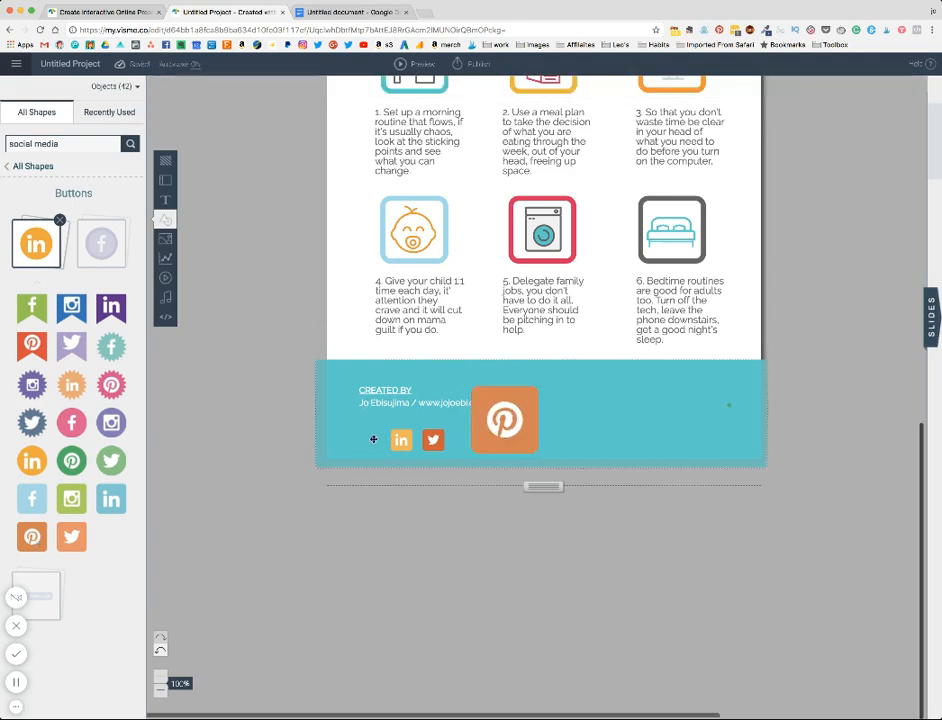
click(401, 441)
key(Delete)
click(432, 440)
key(Delete)
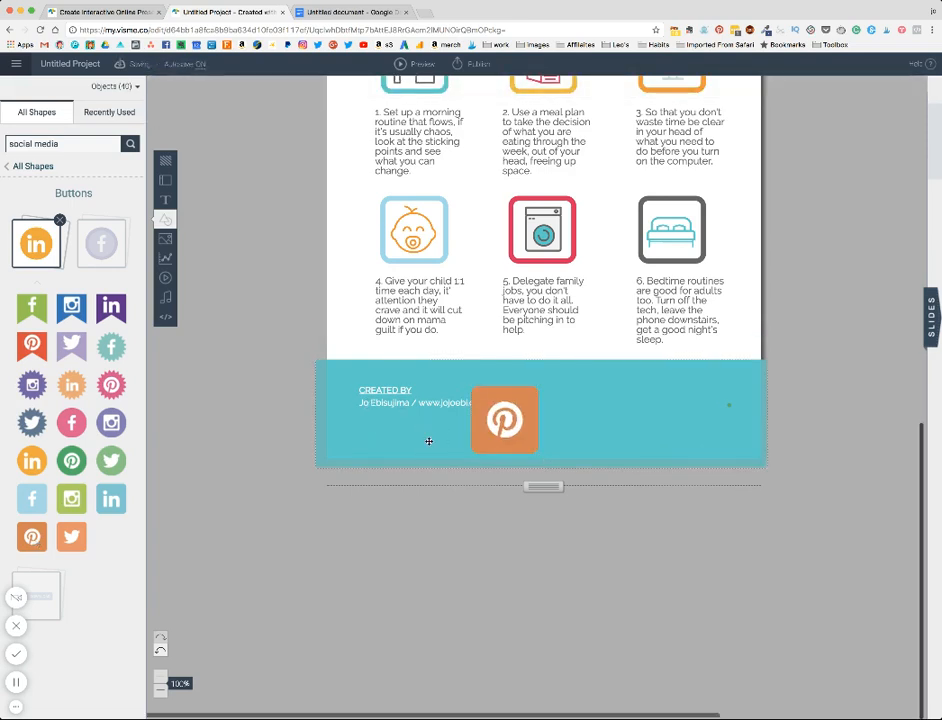
Separate the stacked social buttons into a row with Instagram first, Facebook in the middle and Pinterest last.
click(517, 414)
drag(517, 414, 629, 414)
drag(505, 418, 410, 418)
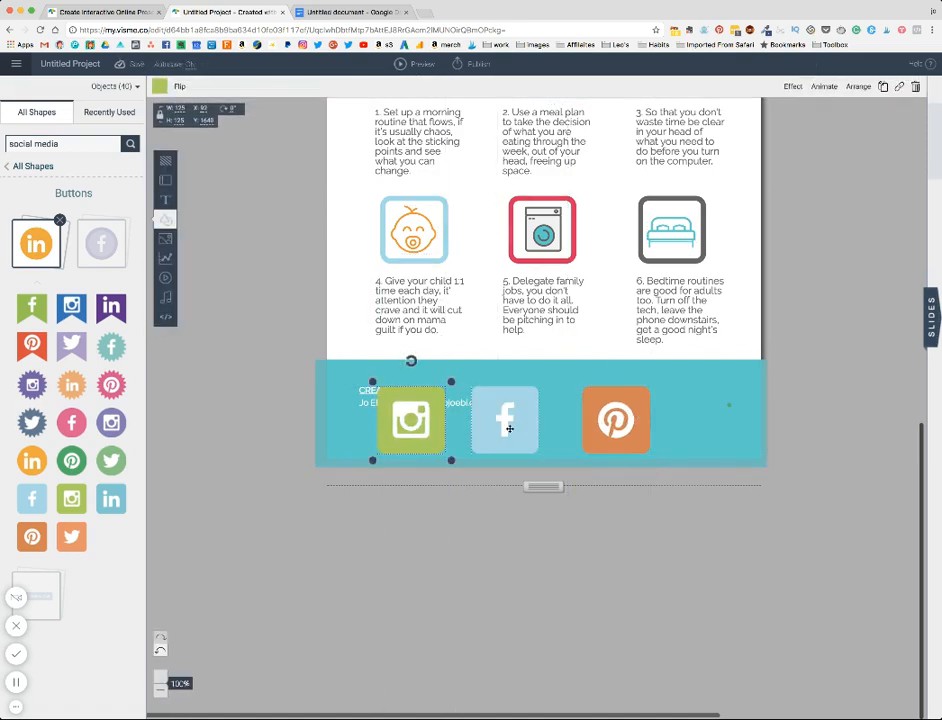
Scale the three social buttons down together to about 172 by 43 and place them centrally in the footer, below the credits.
click(506, 430)
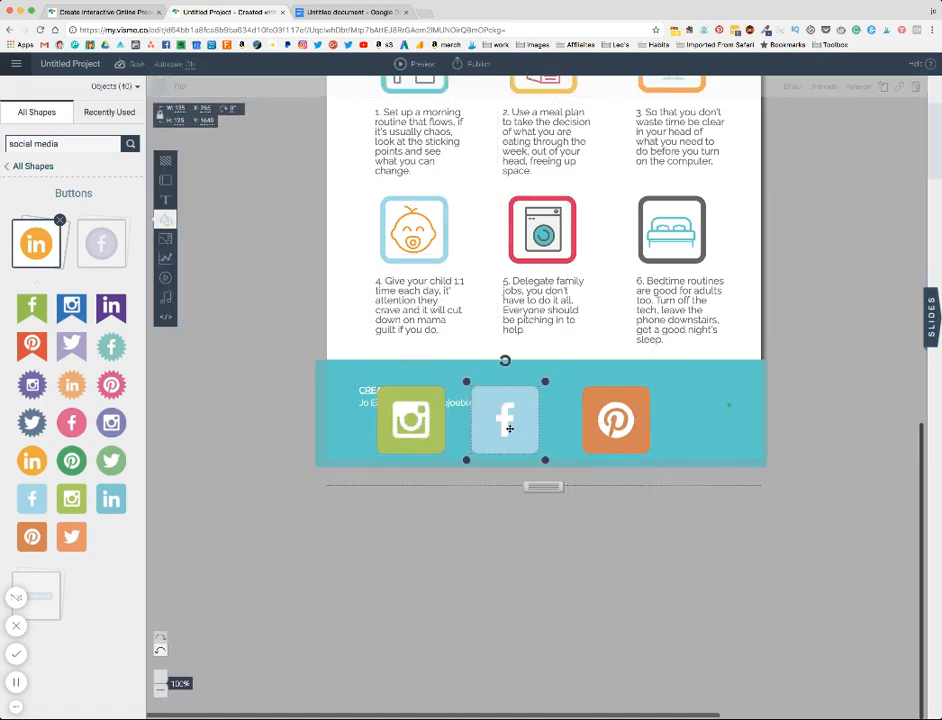
shift+click(605, 429)
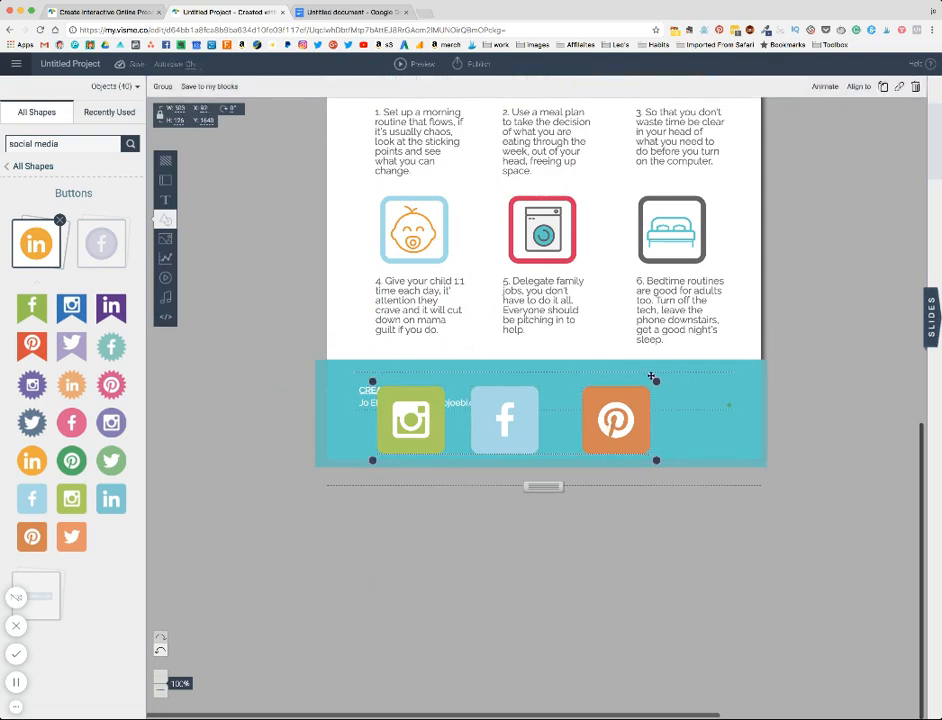
drag(656, 382, 582, 421)
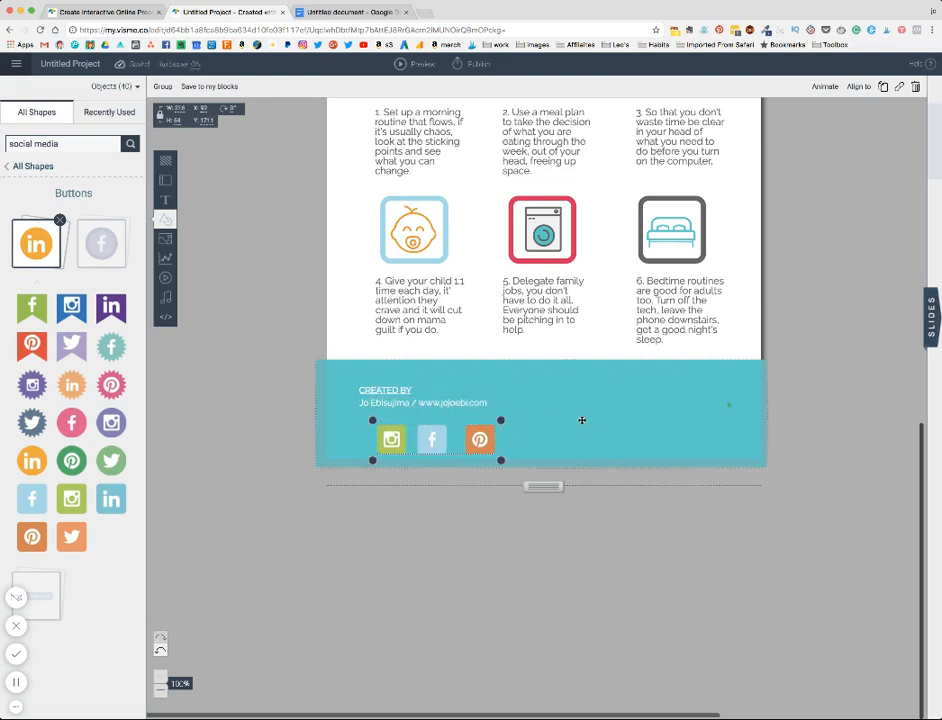
drag(479, 438, 588, 436)
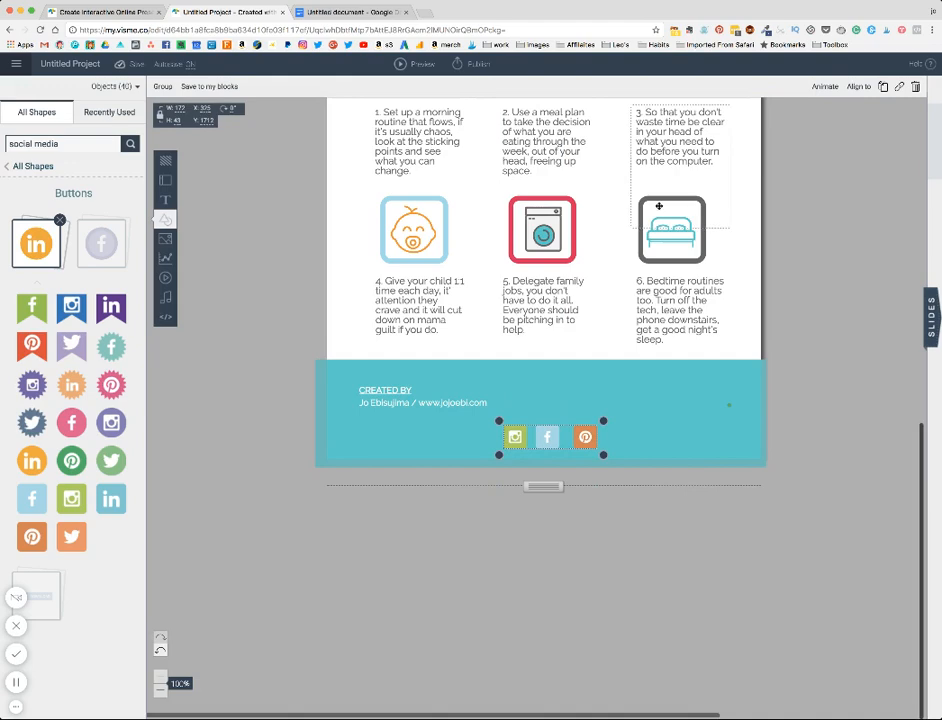
Spread the three social buttons evenly in the horizontal direction.
scroll(658, 206, up, 3)
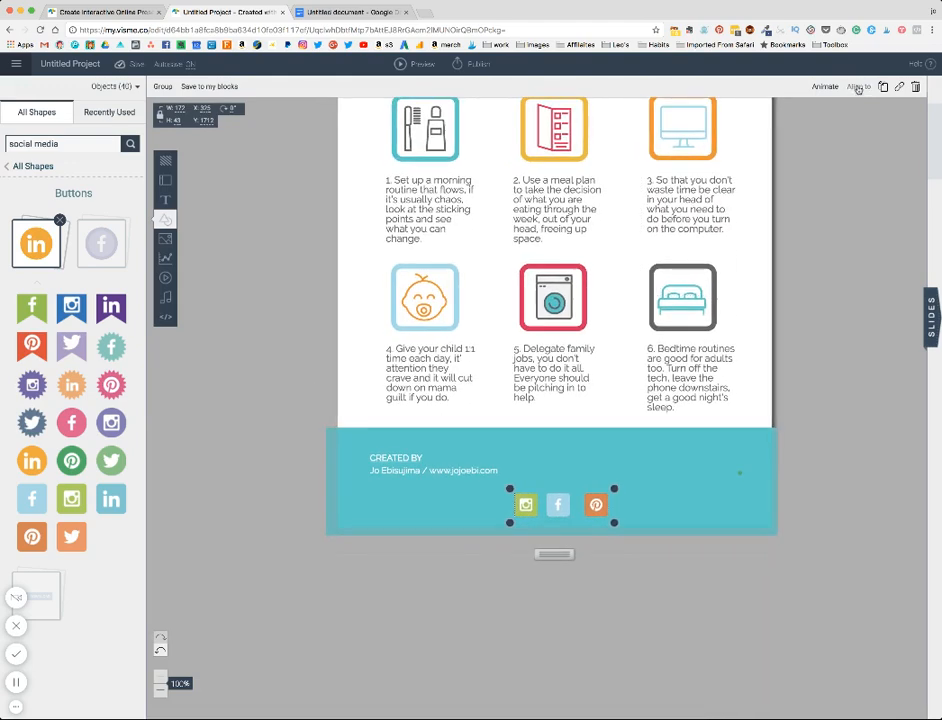
click(858, 88)
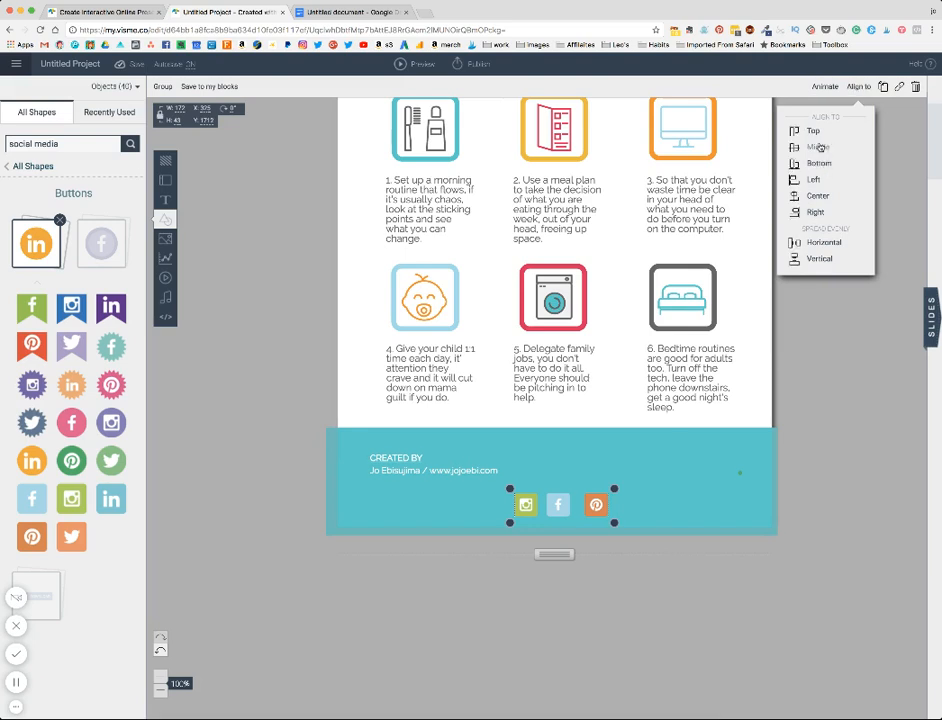
click(820, 245)
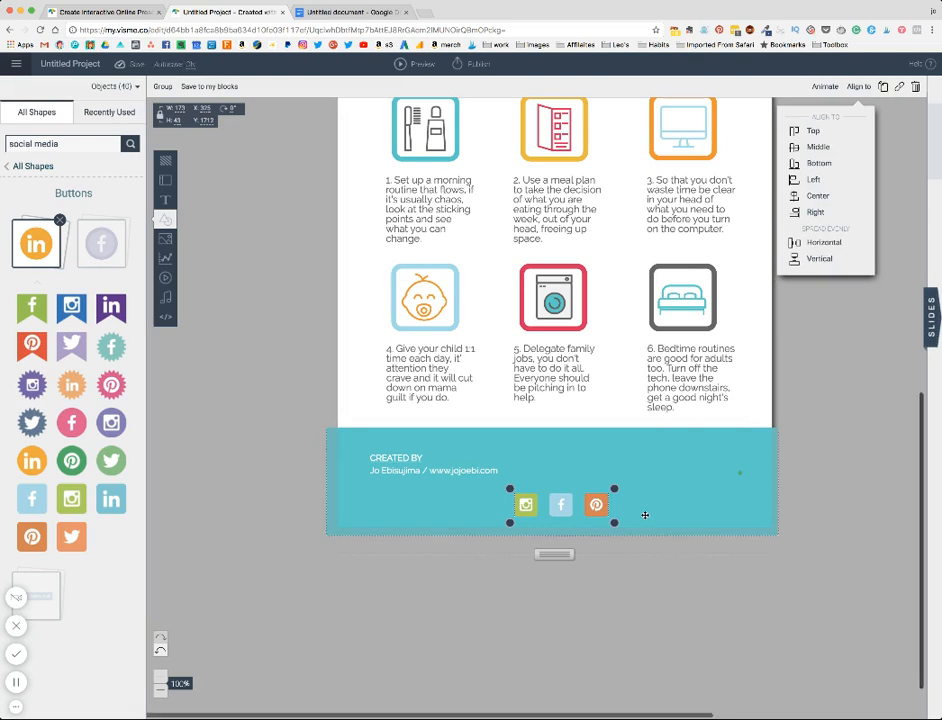
click(645, 514)
Change the background fill of the footer's Instagram button to the yellow brand color.
click(523, 508)
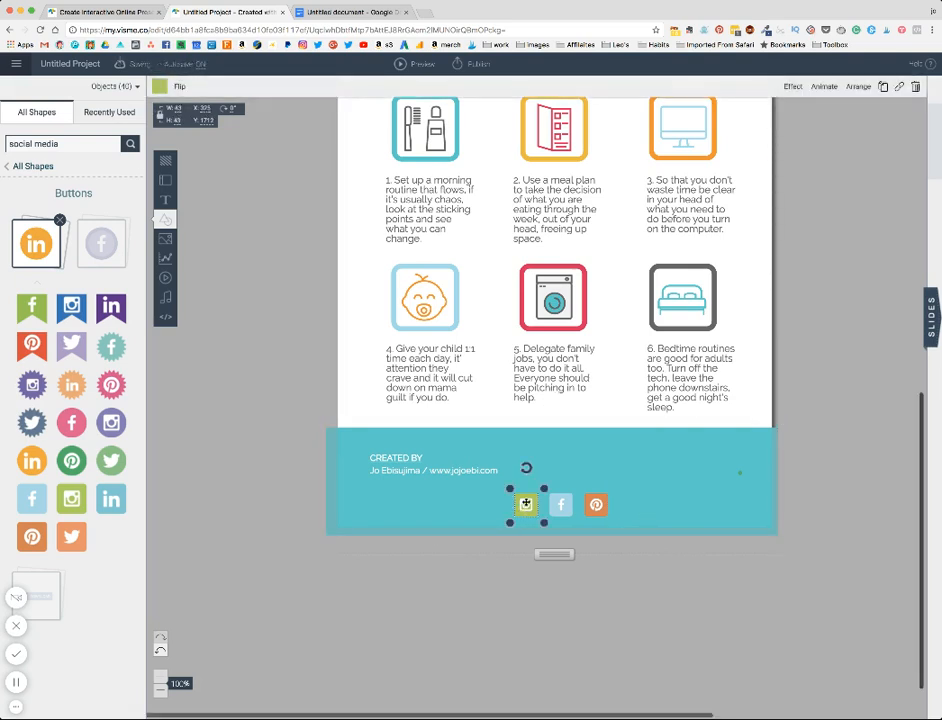
click(159, 87)
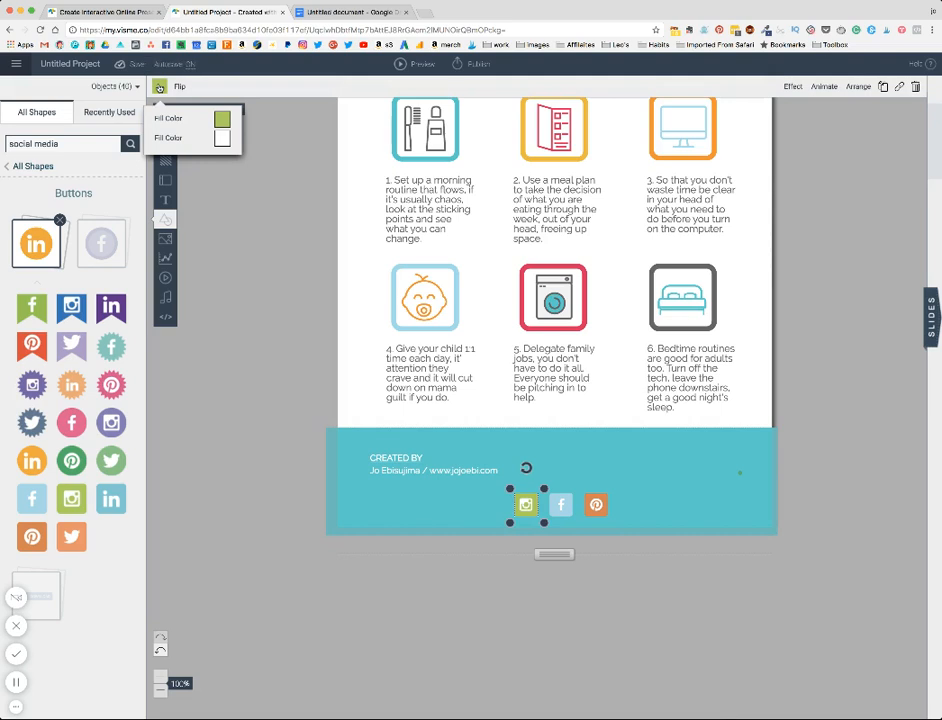
click(159, 87)
click(159, 87)
click(220, 119)
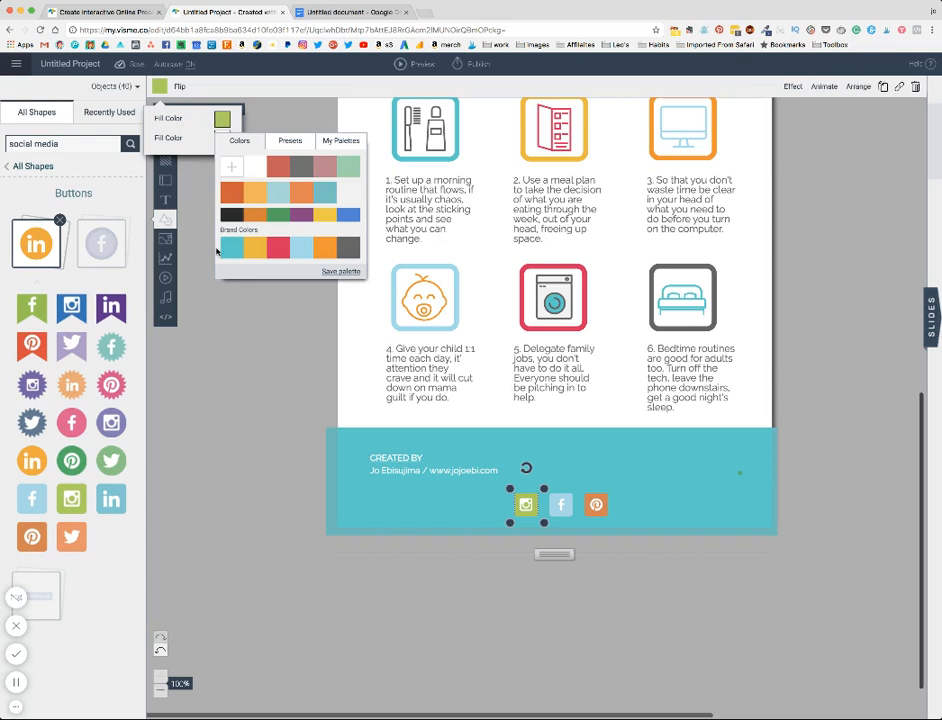
click(253, 248)
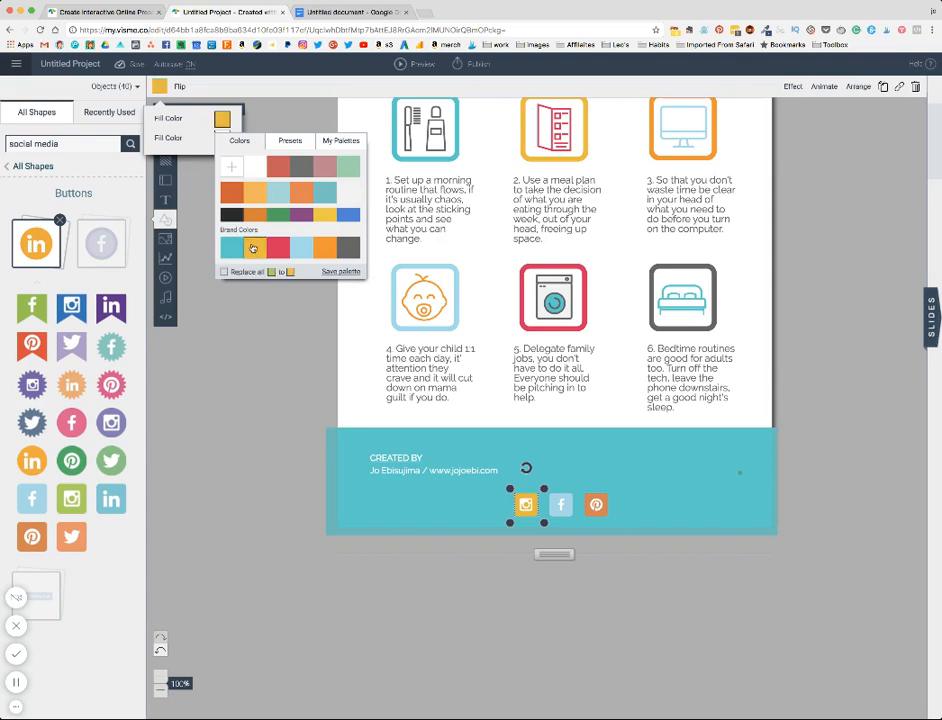
Set the background fill of the footer's Facebook button to the light blue brand color.
click(562, 503)
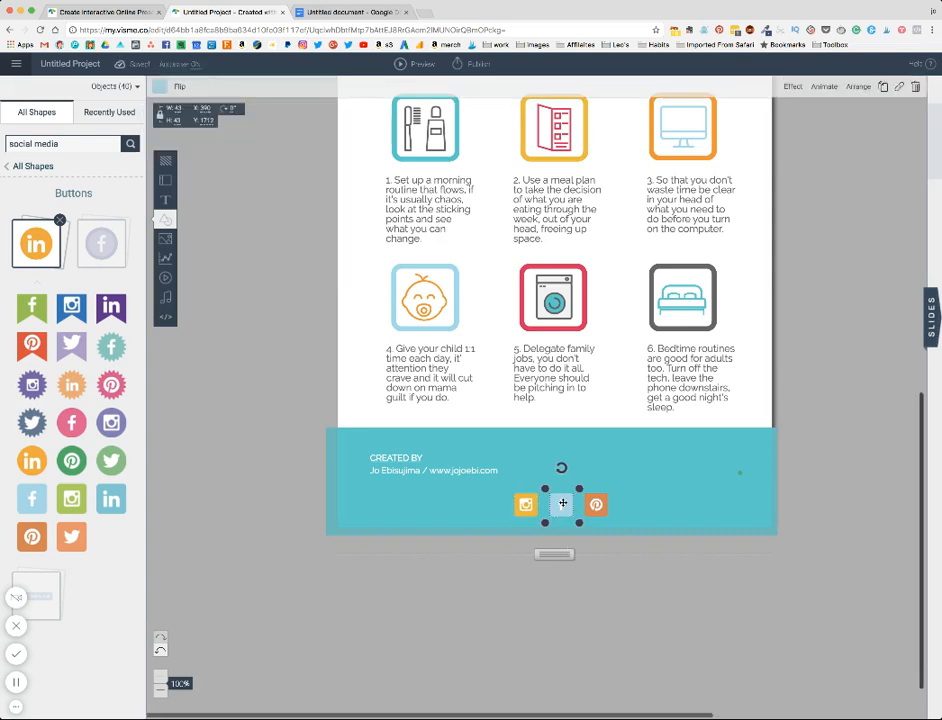
click(160, 88)
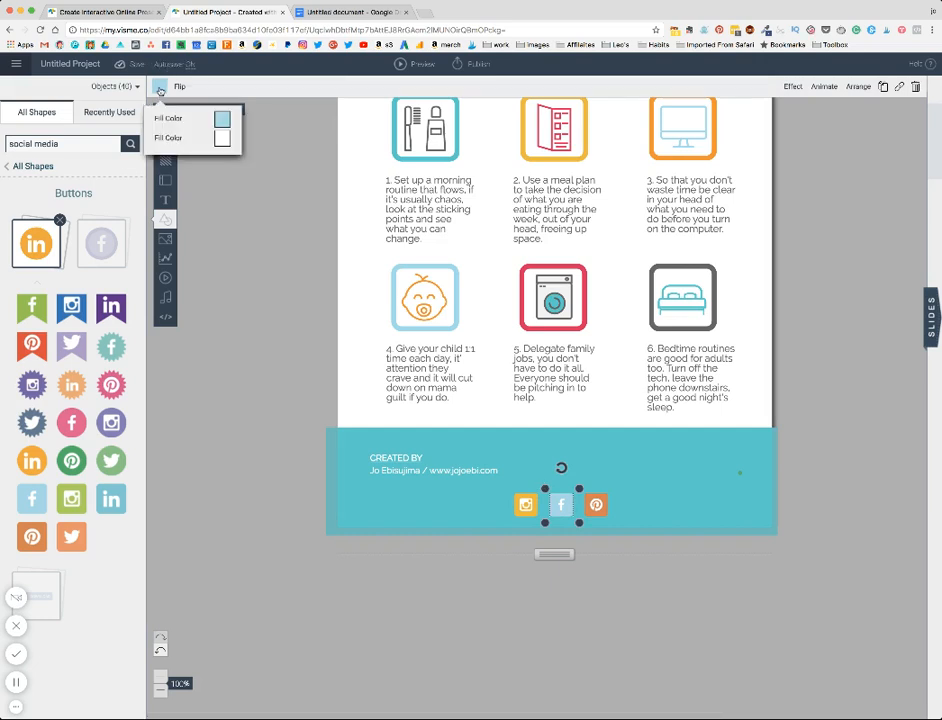
click(222, 119)
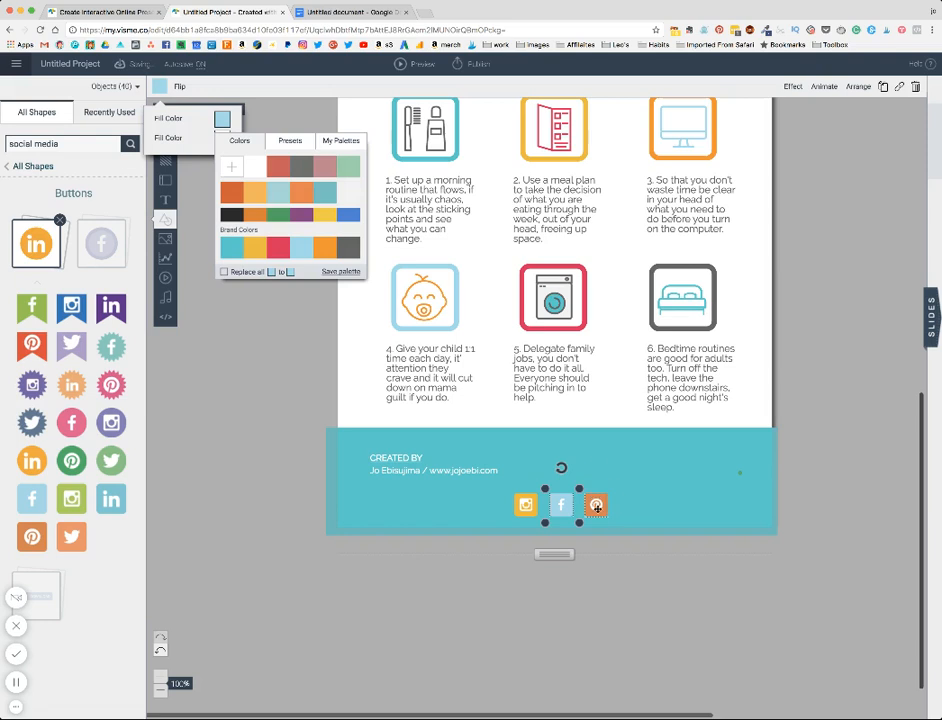
Change the background fill of the footer's Pinterest button to the pinkish-red brand color.
click(596, 505)
click(160, 87)
click(222, 119)
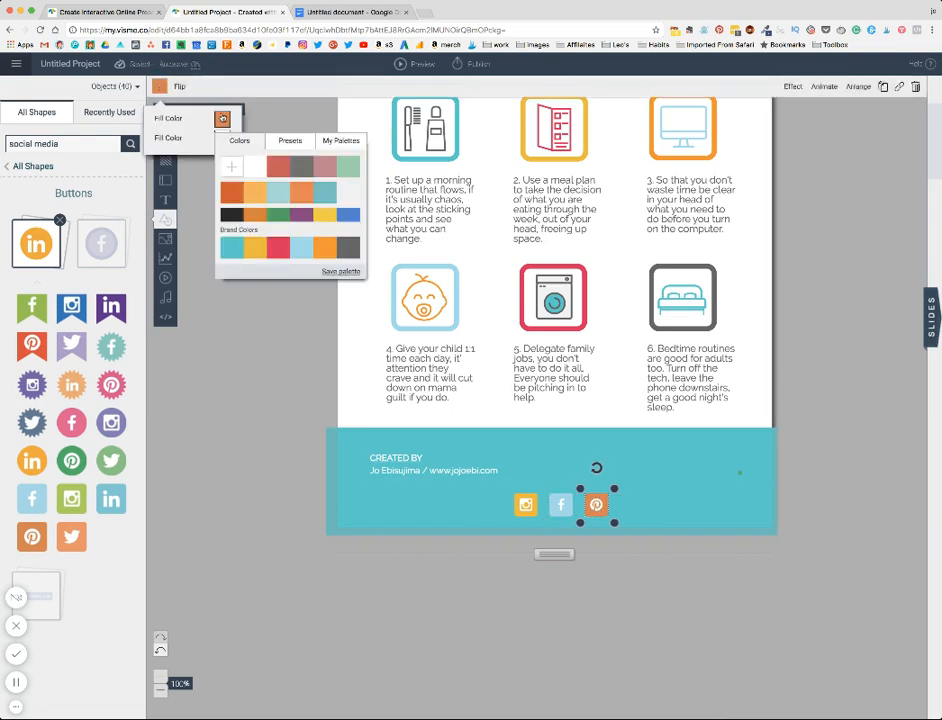
click(275, 252)
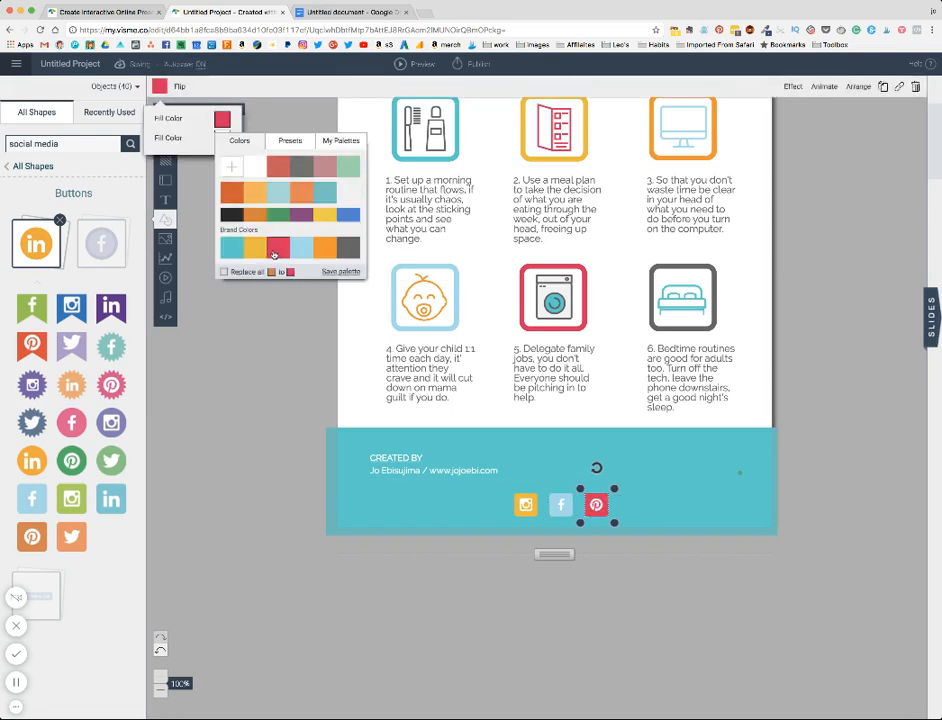
Apply a web link of the Social Media type to the footer's Instagram button.
click(524, 505)
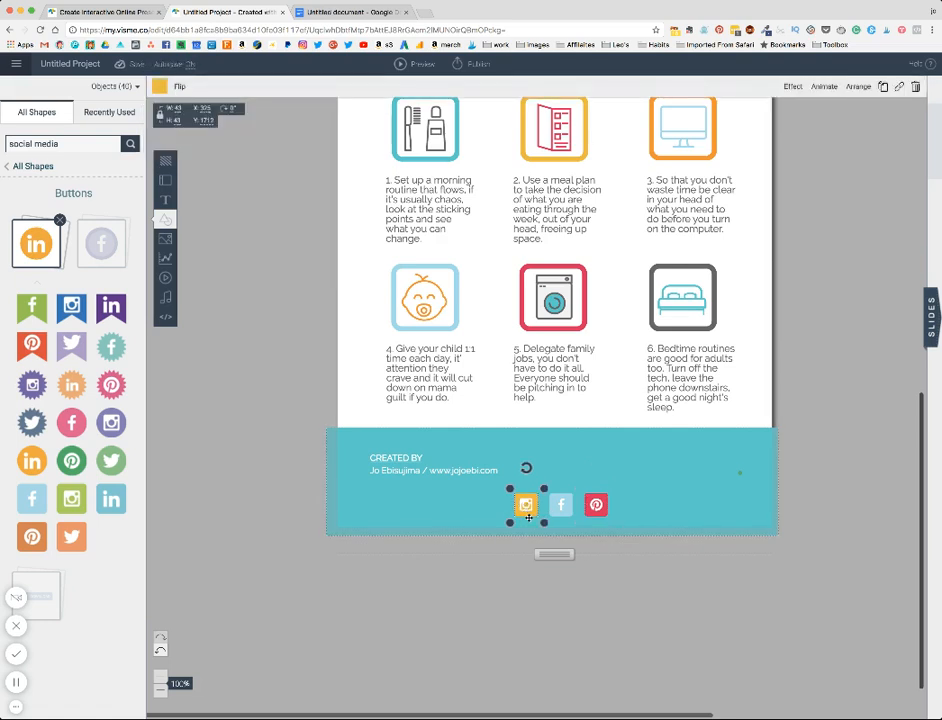
click(899, 87)
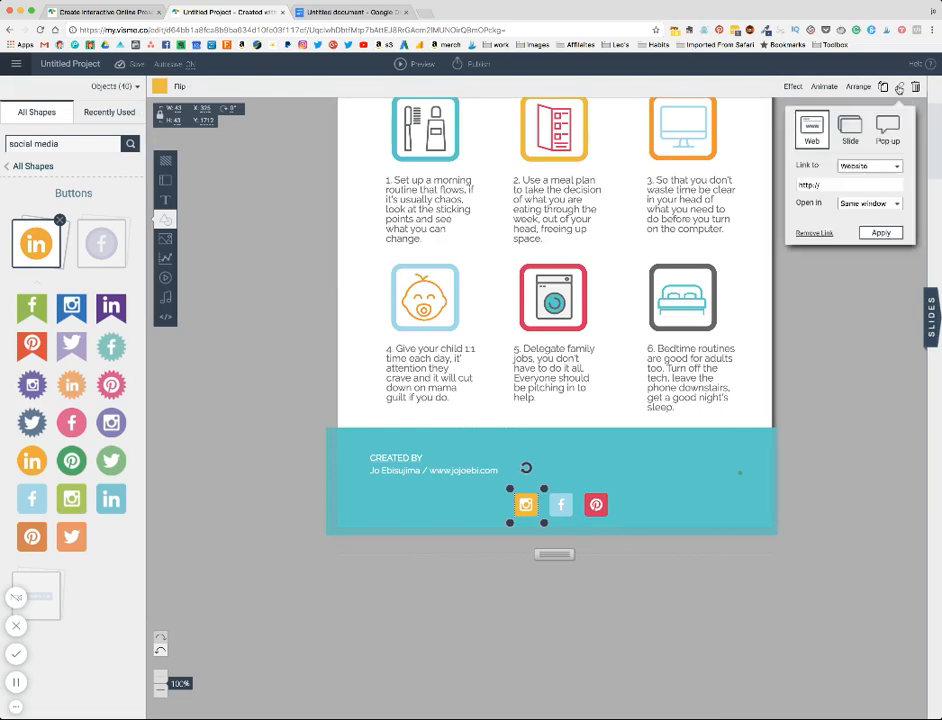
click(856, 165)
click(828, 185)
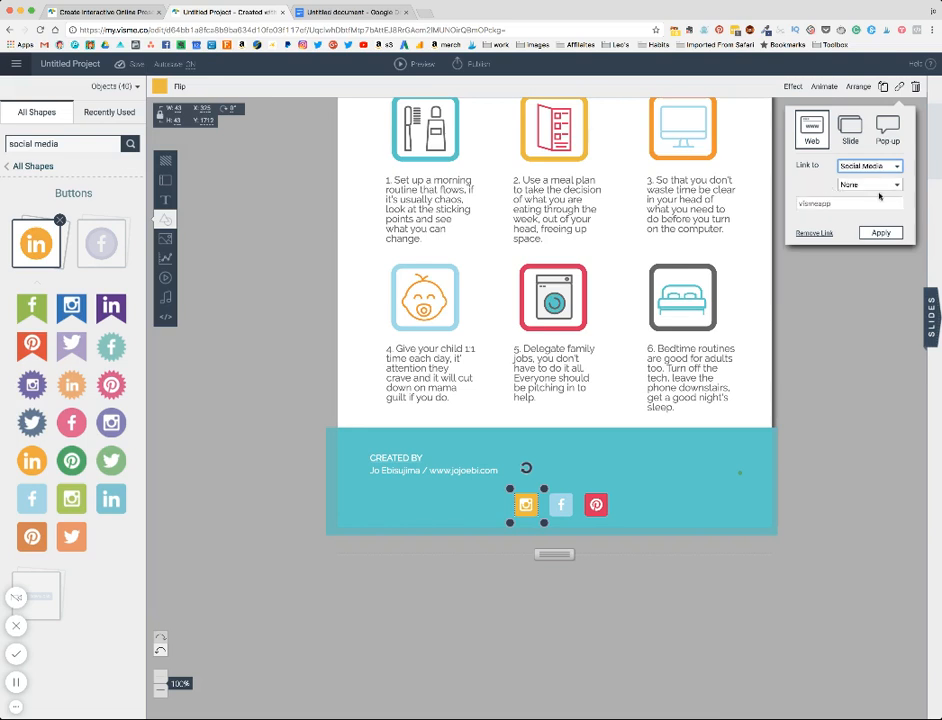
click(876, 185)
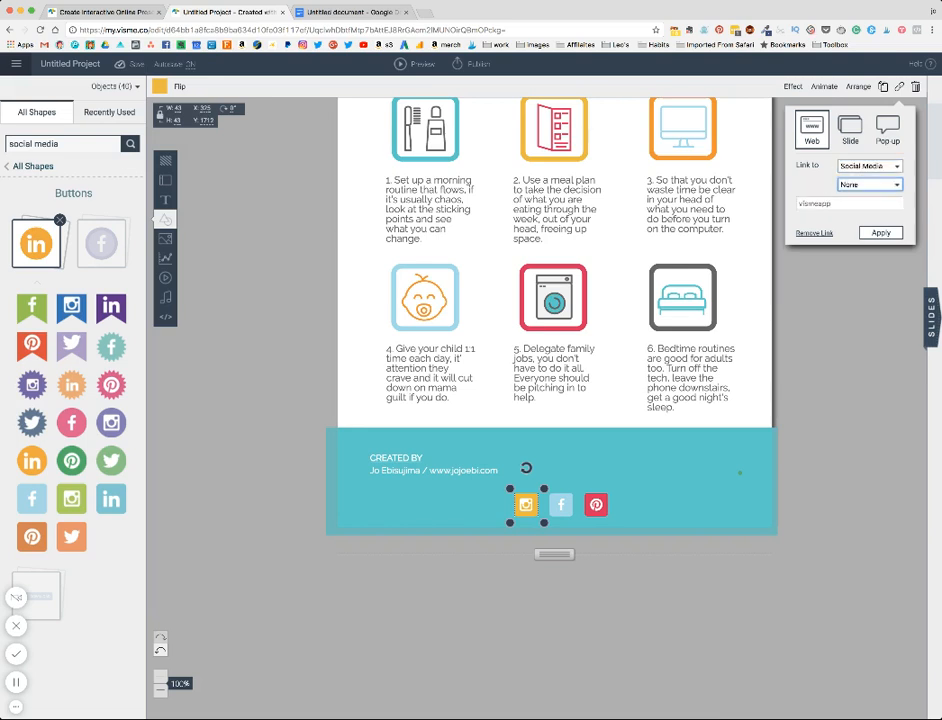
click(876, 235)
text(visineapp)
click(880, 232)
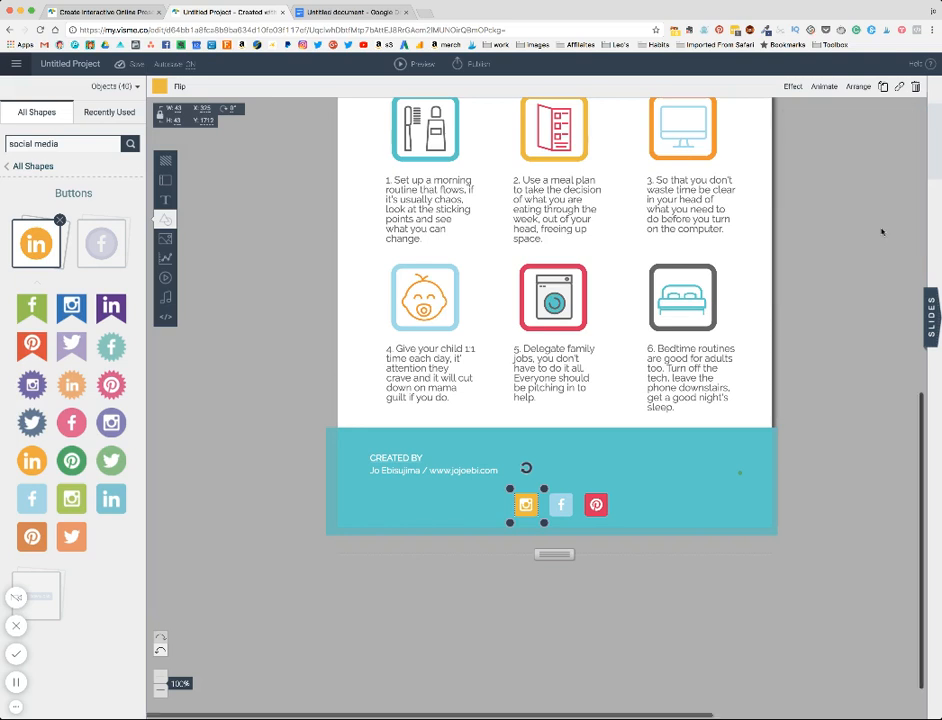
Apply a Social Media web link to the footer's Facebook button with Facebook as the network.
click(561, 505)
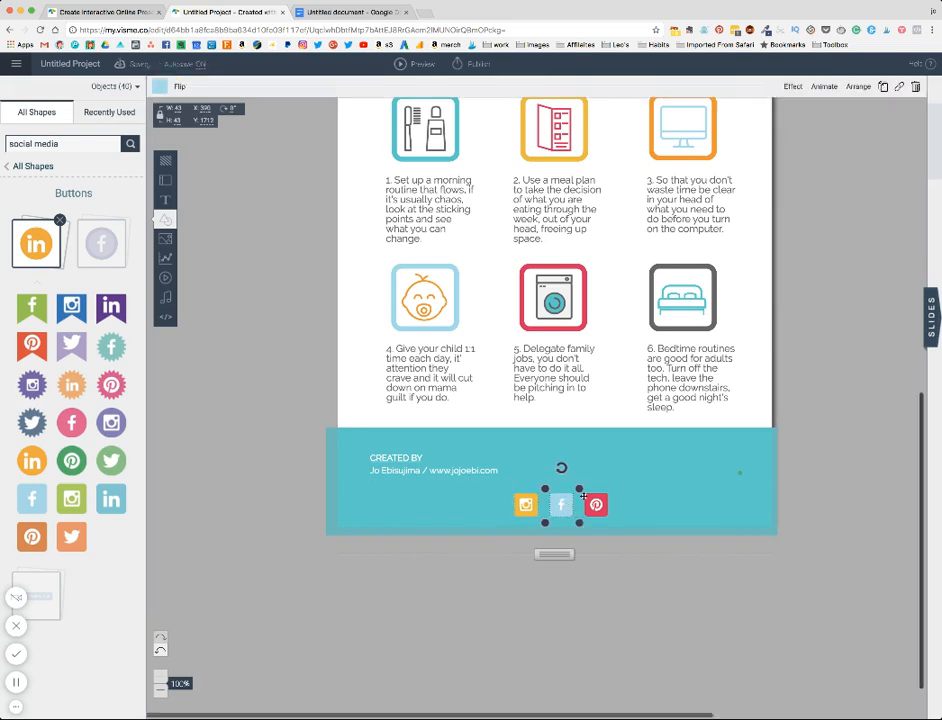
click(899, 87)
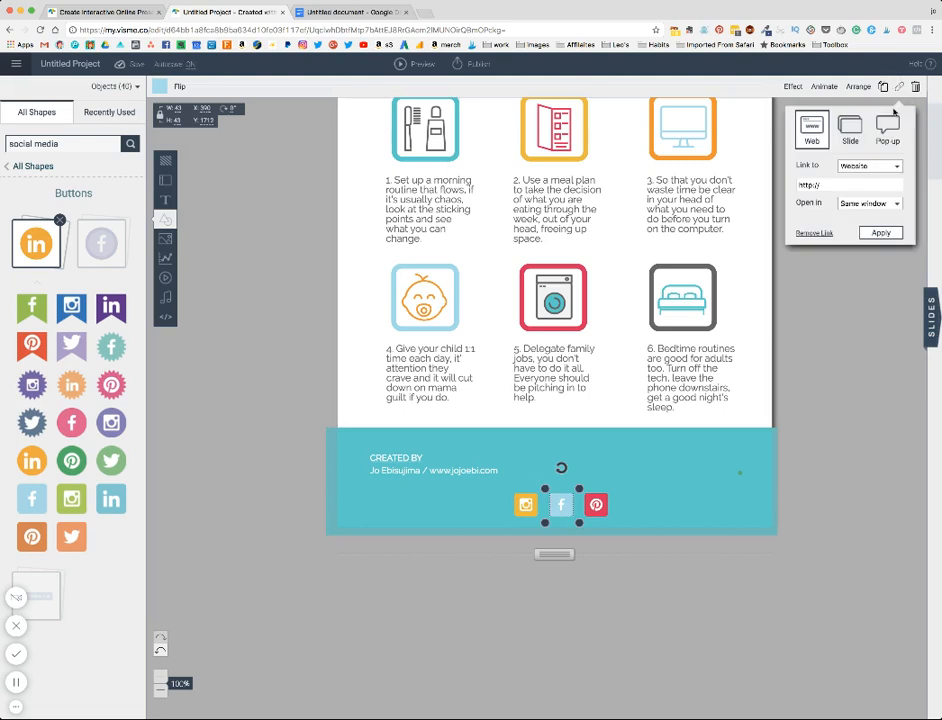
click(854, 212)
click(881, 233)
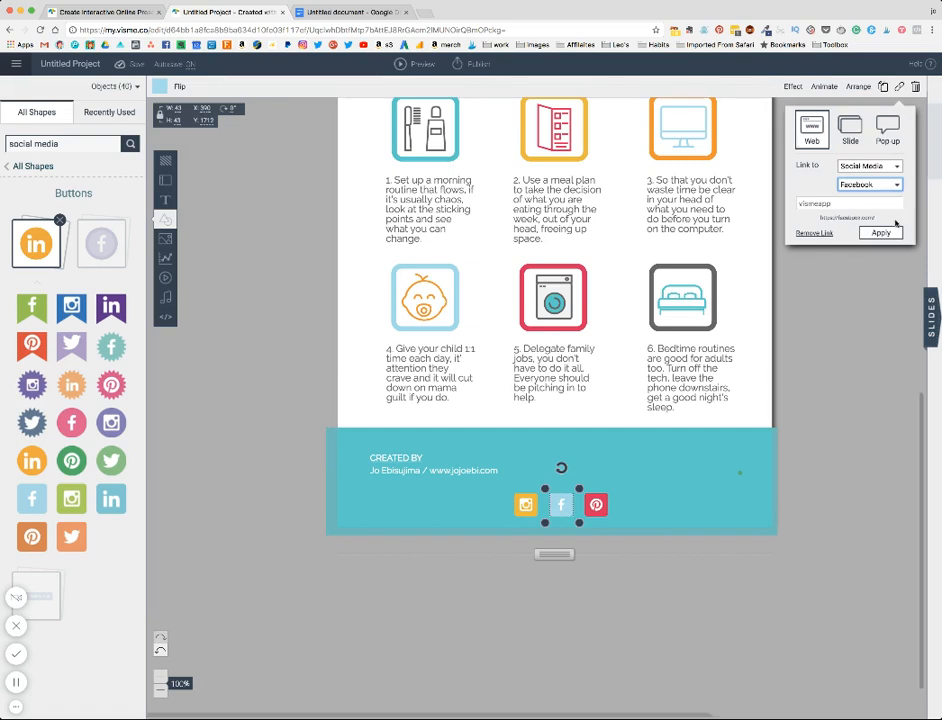
click(881, 233)
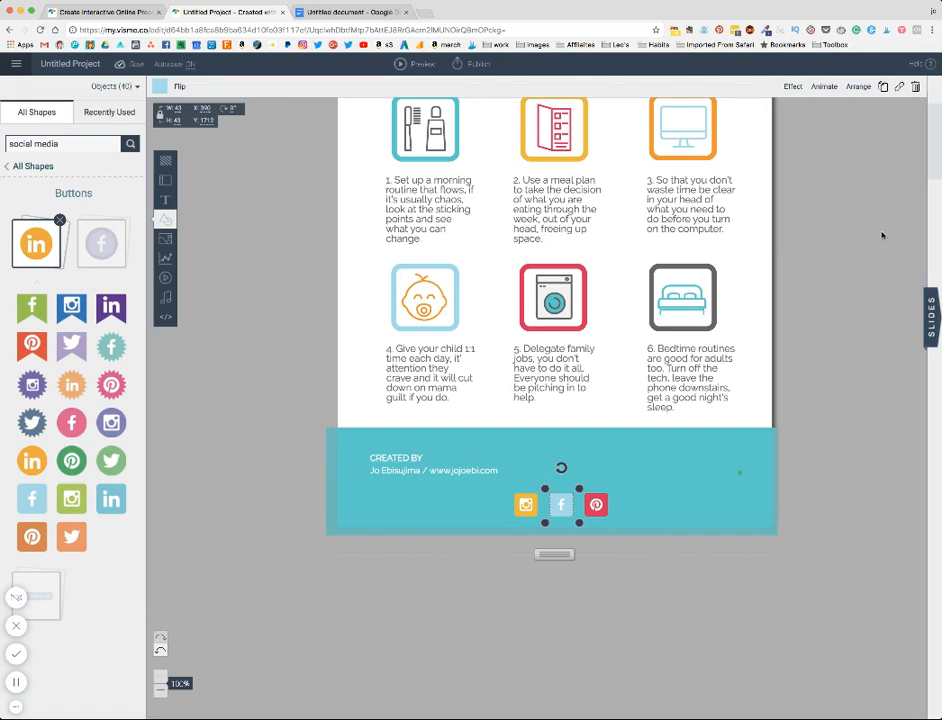
Apply a web link of the Social Media type to the footer's Pinterest button and deselect it.
click(596, 505)
click(900, 87)
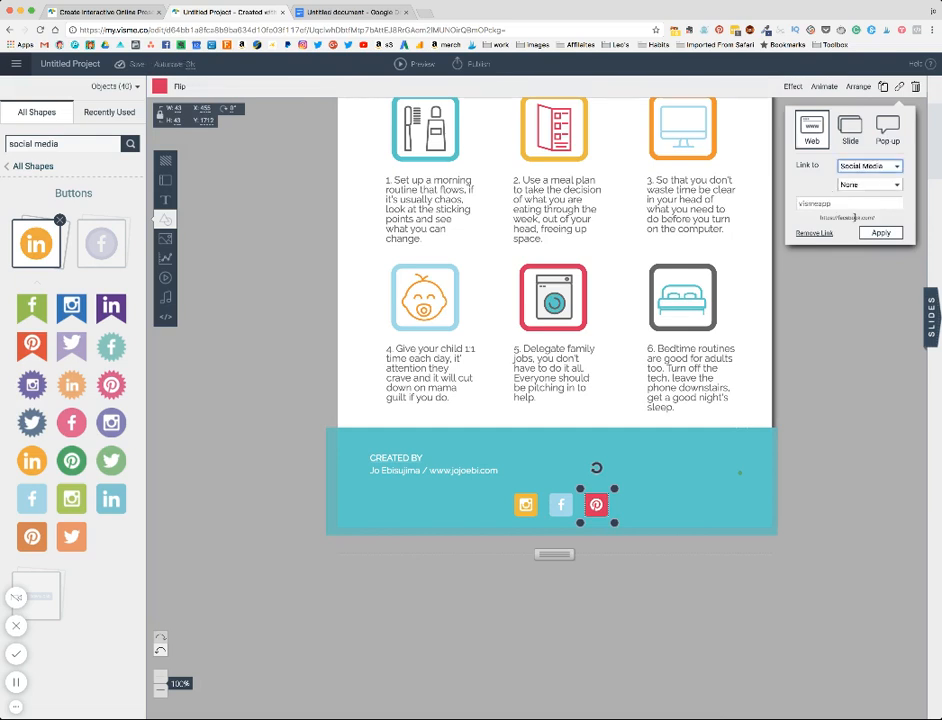
key(Tab)
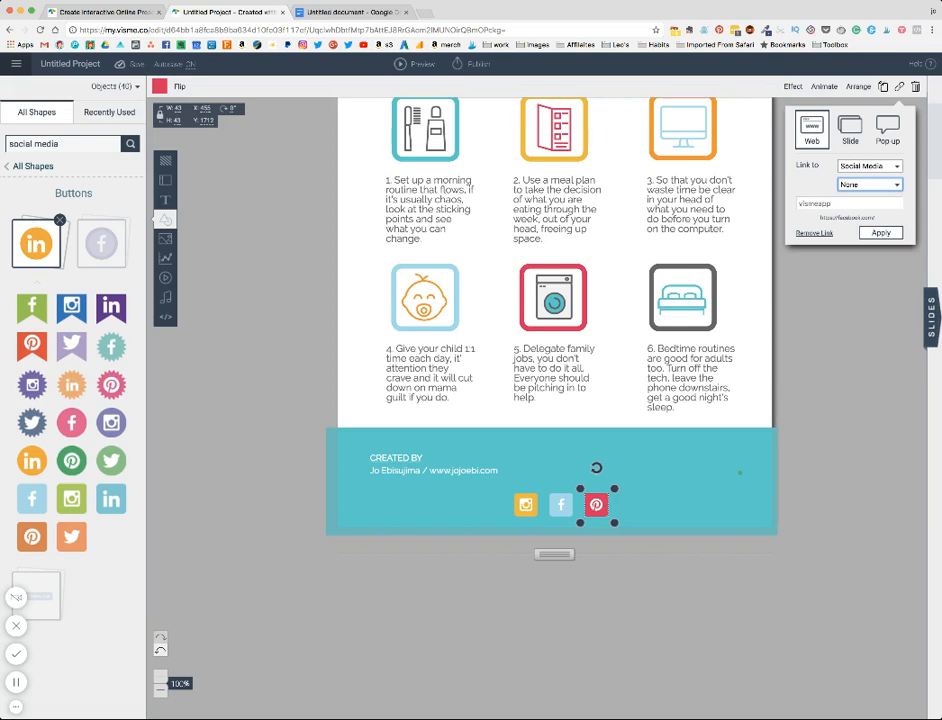
click(880, 232)
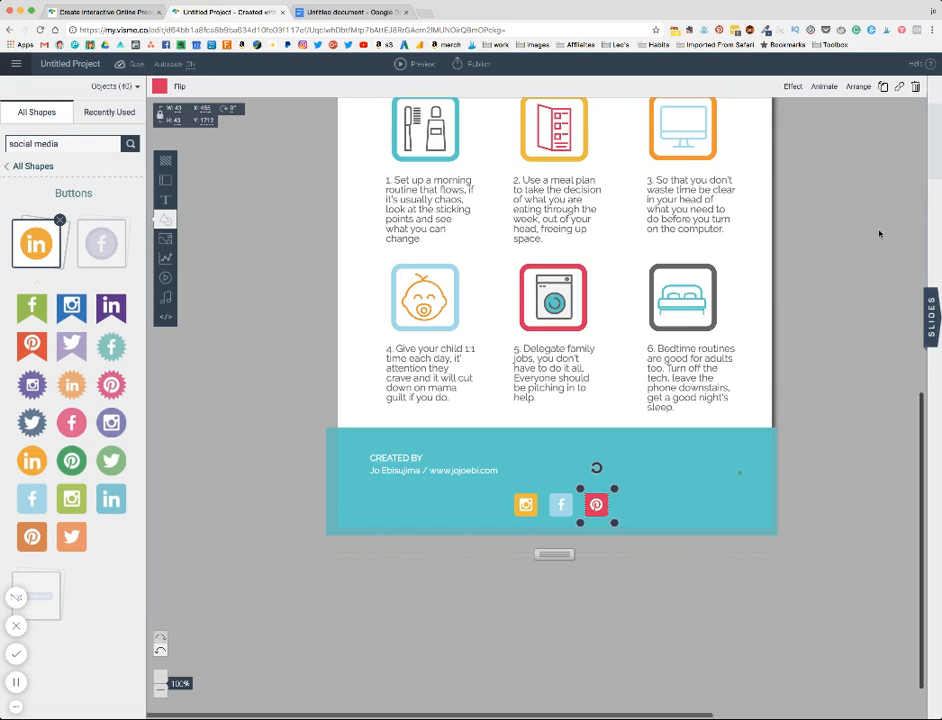
click(800, 250)
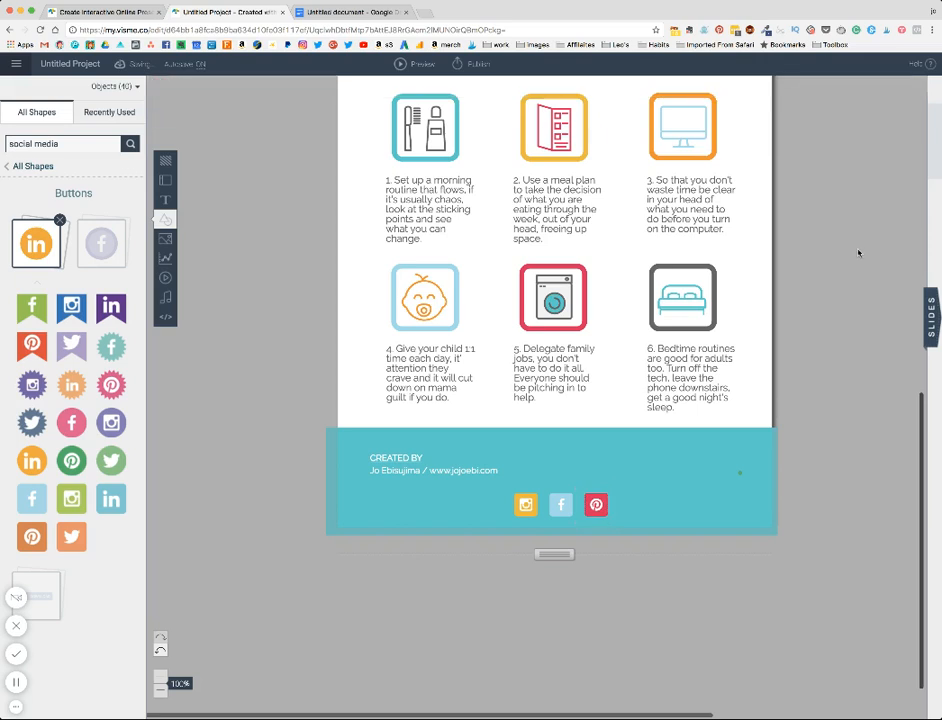
click(479, 472)
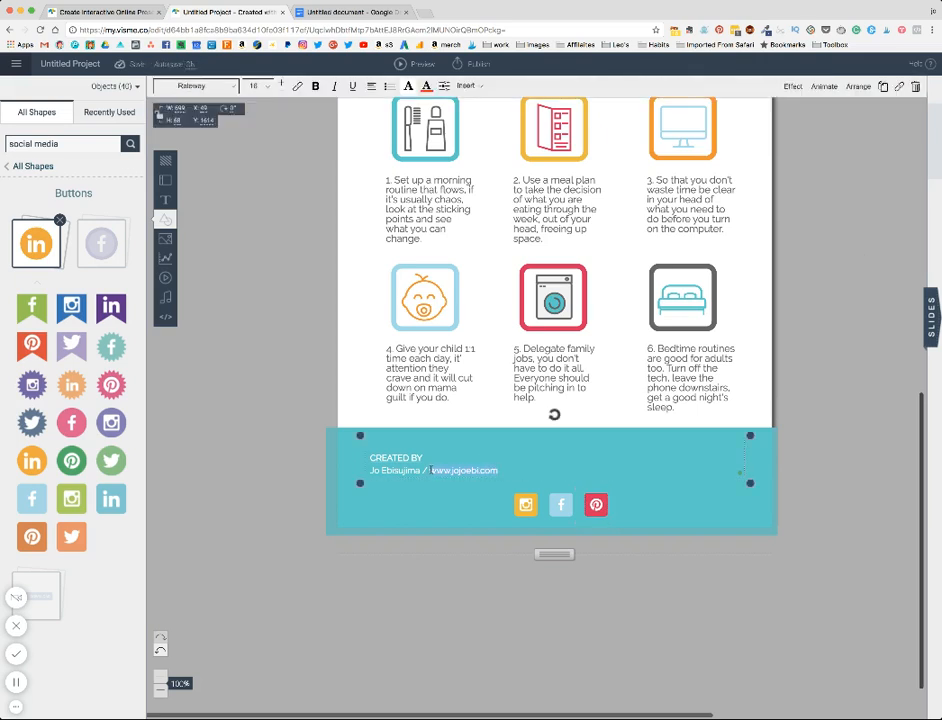
click(899, 87)
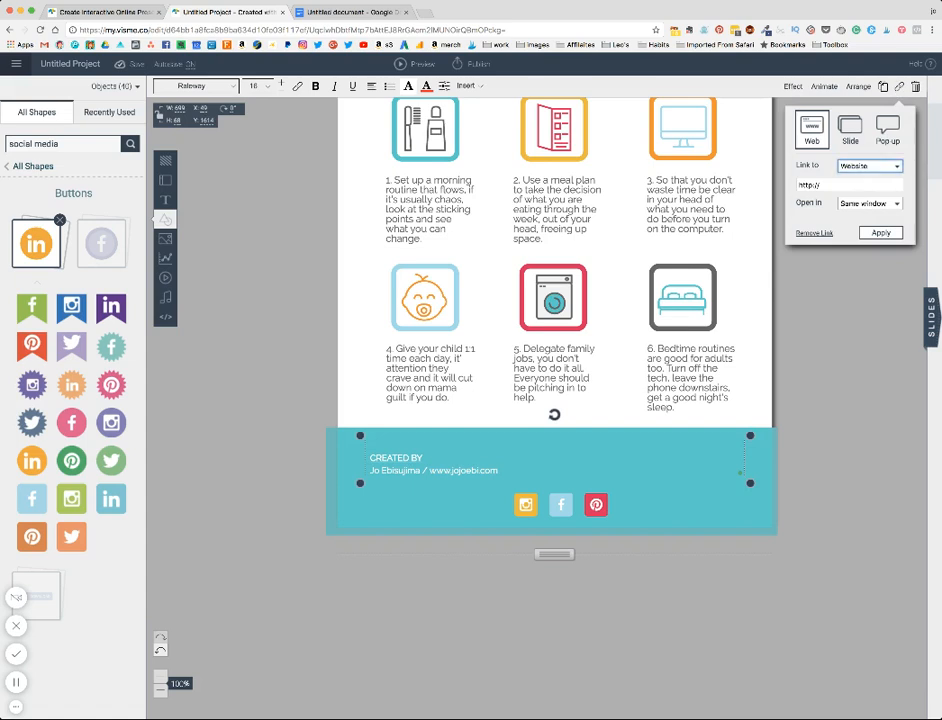
click(830, 188)
click(828, 185)
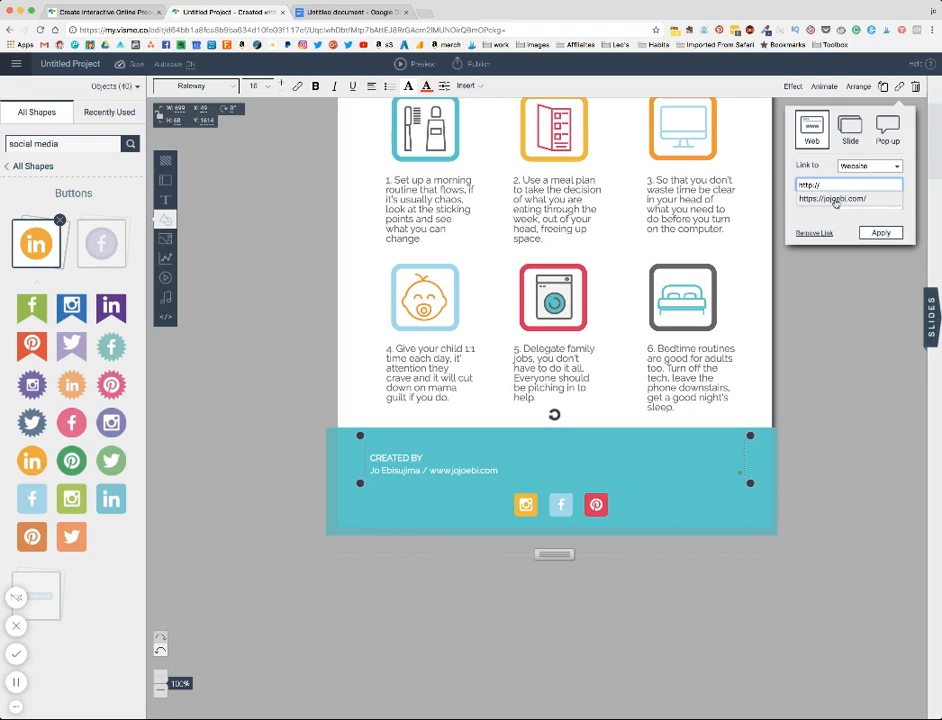
click(836, 204)
click(879, 232)
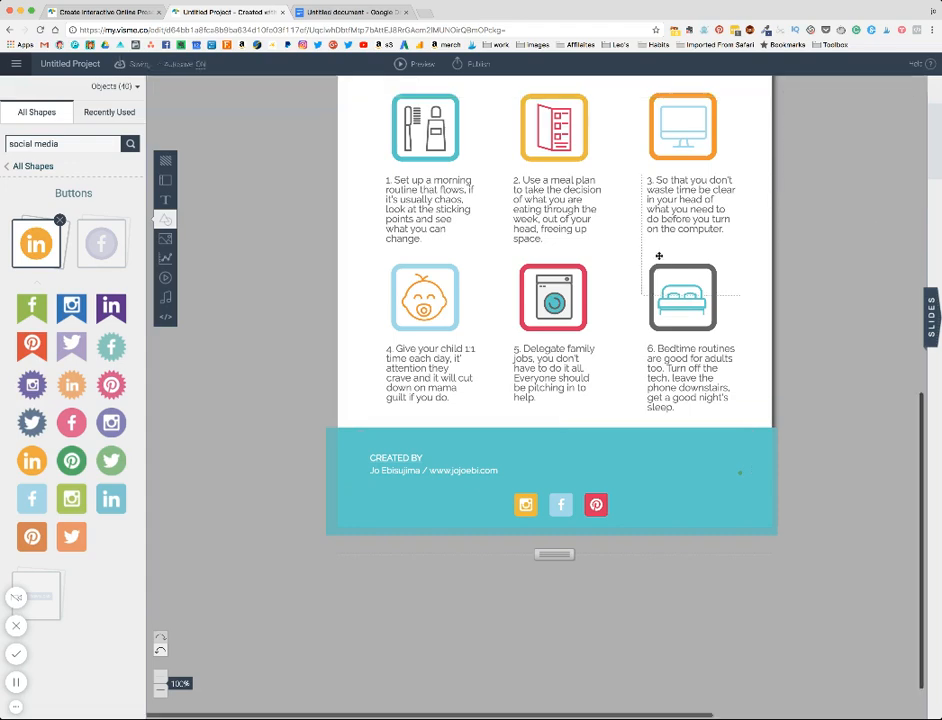
Save the project and rename it "6 steps to stress free day info".
scroll(717, 254, up, 5)
scroll(659, 256, up, 3)
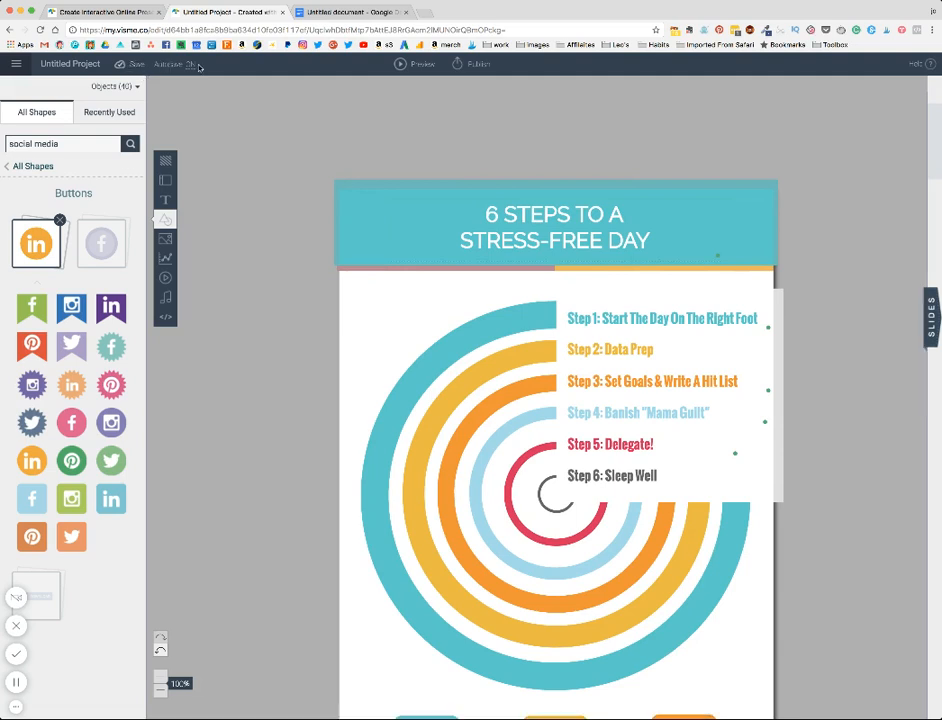
click(133, 65)
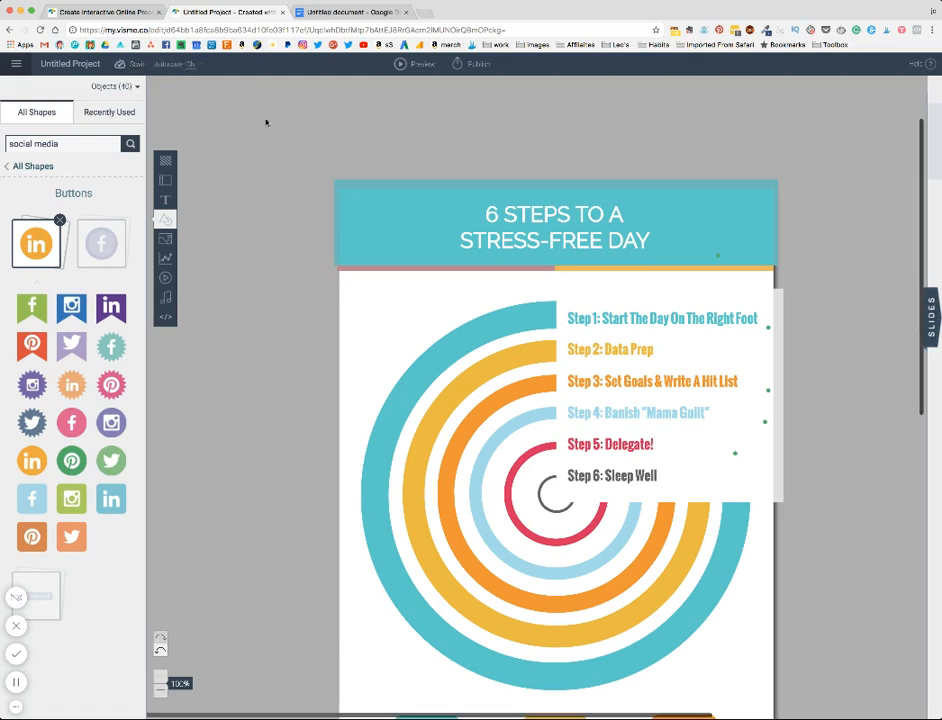
click(65, 63)
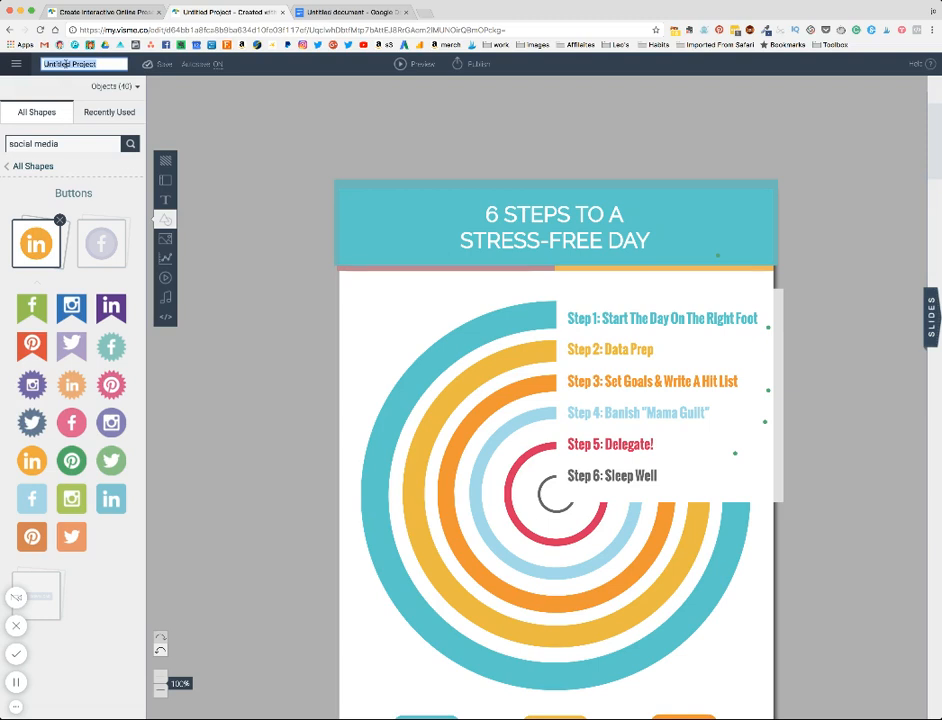
text(6 steps to)
text( stres)
text(s free day)
text( info)
click(378, 116)
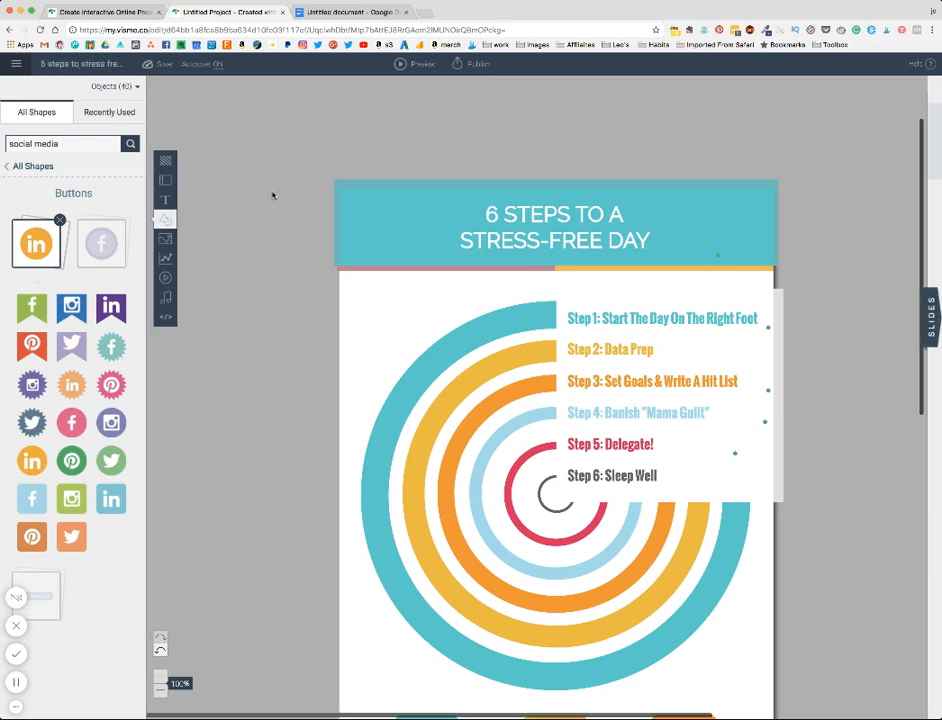
Review the sharing and embedding options for publishing, download the infographic as a PNG image, and close the publishing dialog.
scroll(273, 196, down, 3)
scroll(273, 196, down, 1)
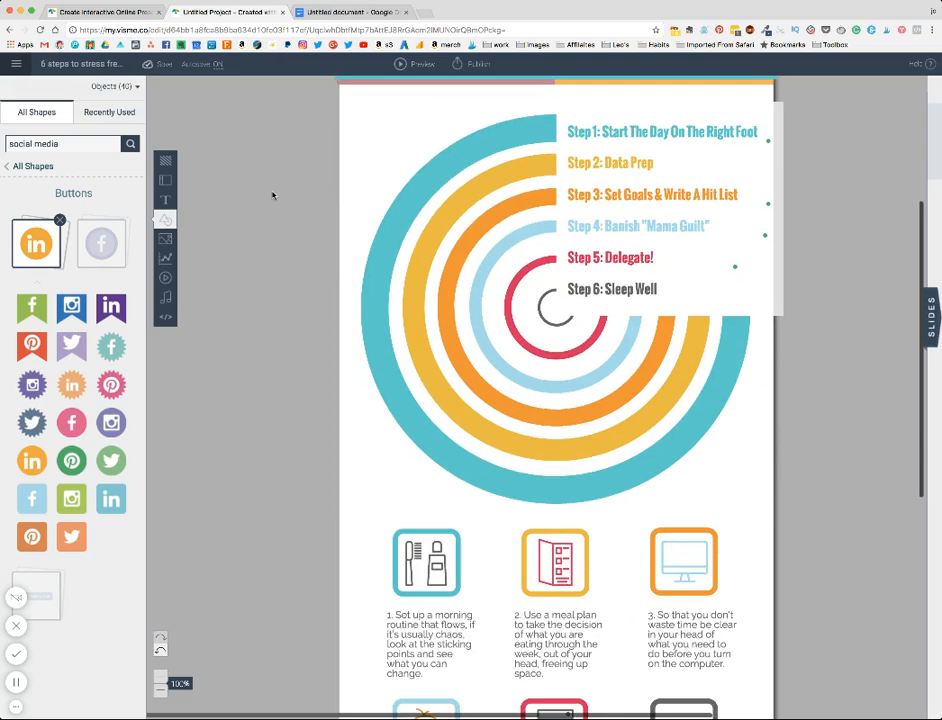
click(483, 65)
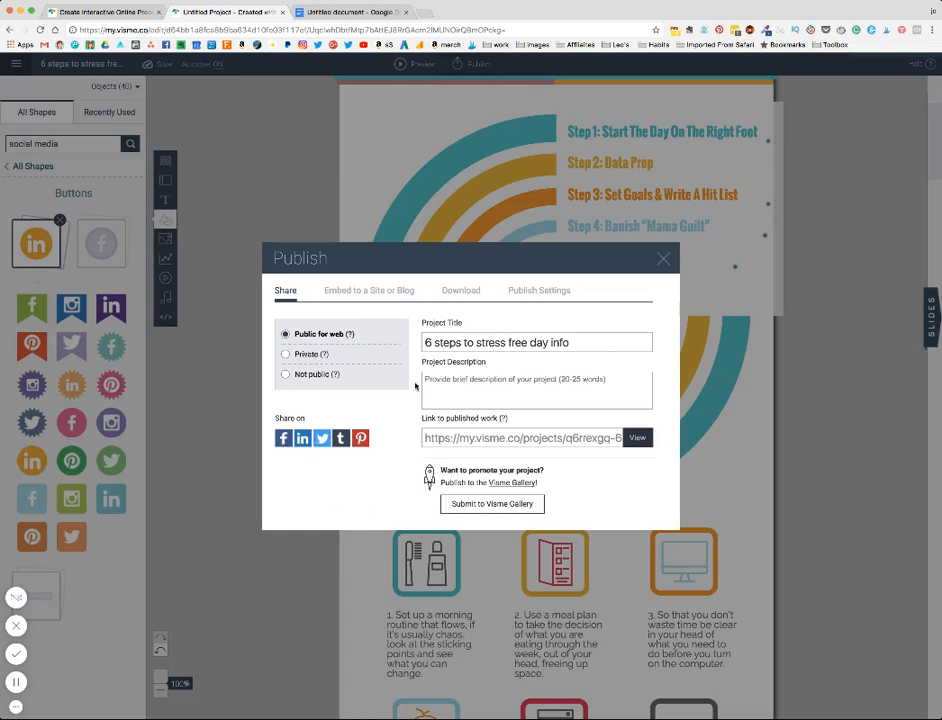
click(378, 290)
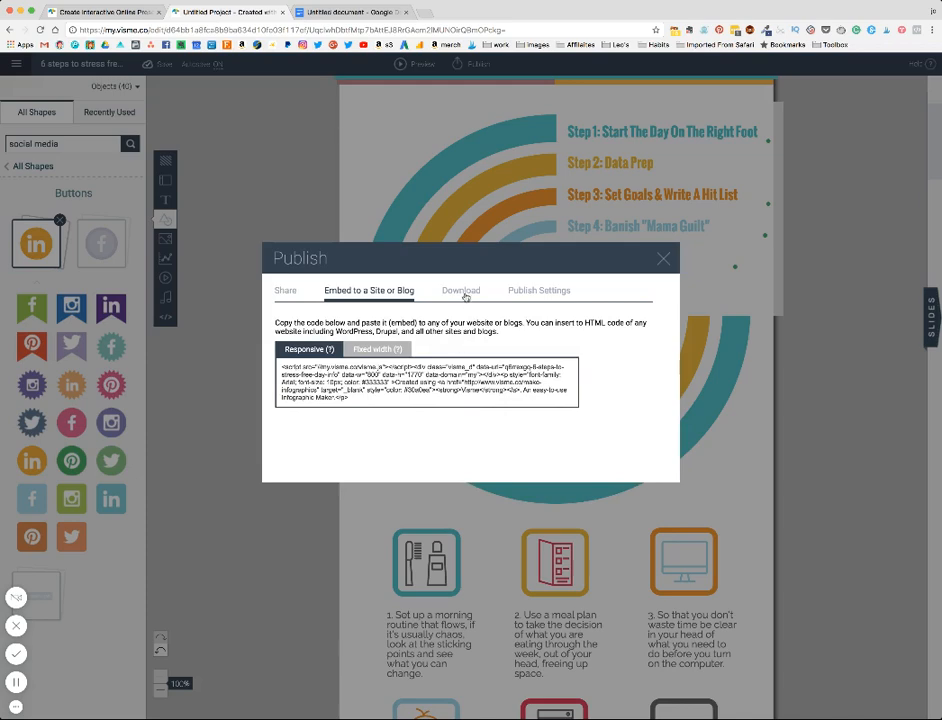
click(464, 295)
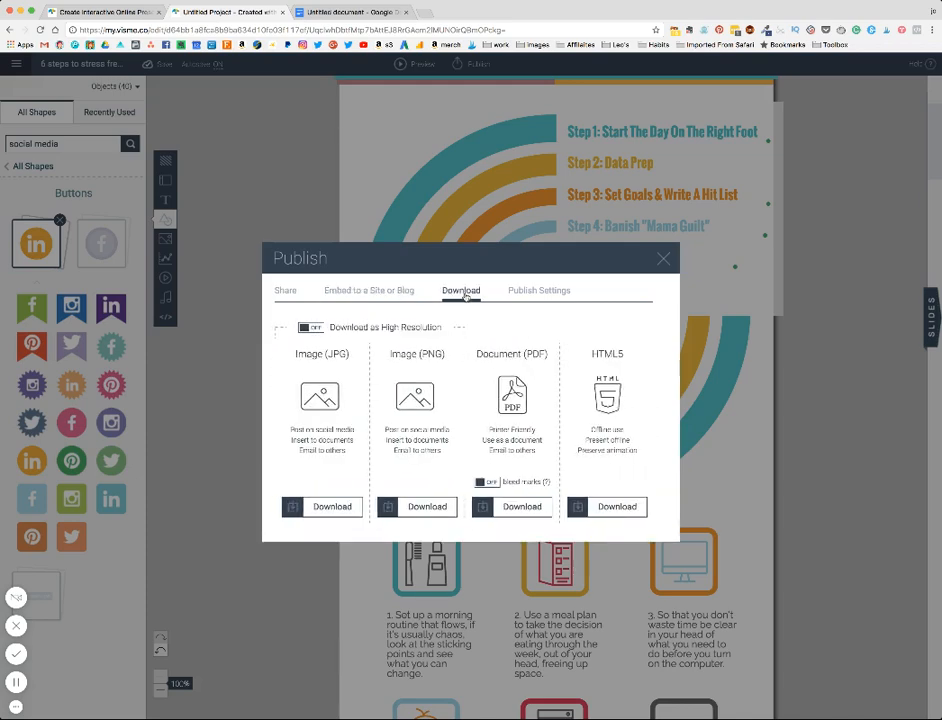
click(387, 509)
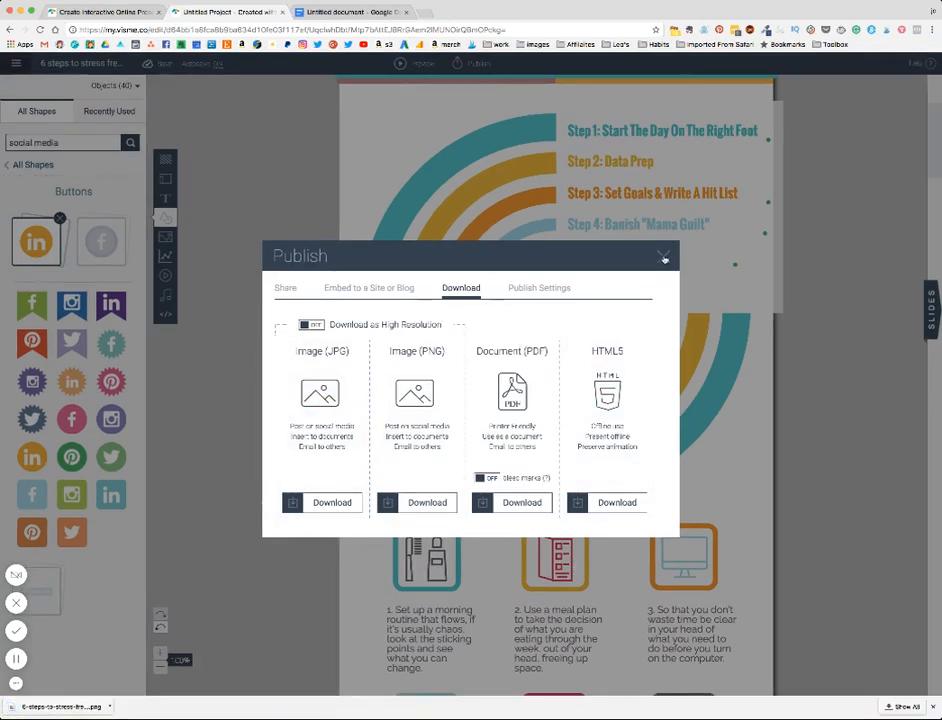
click(663, 257)
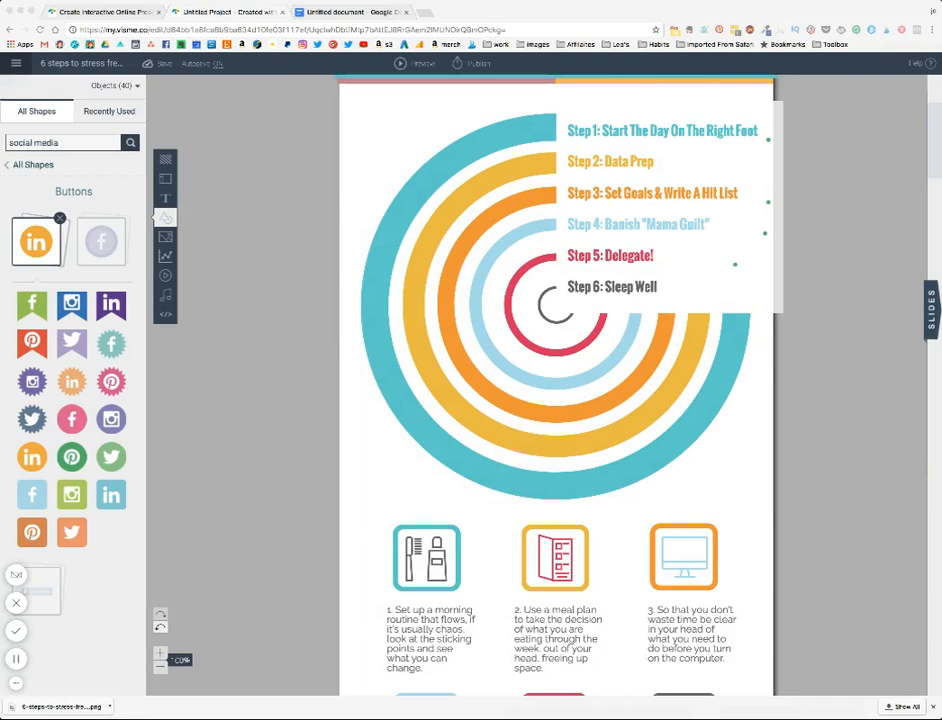
click(475, 64)
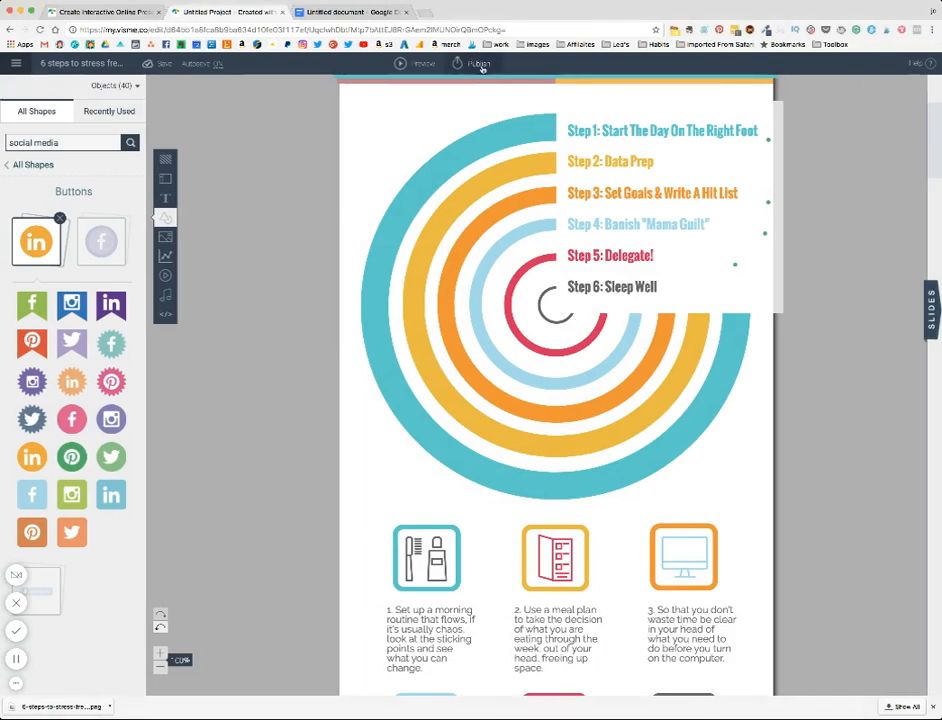
click(475, 64)
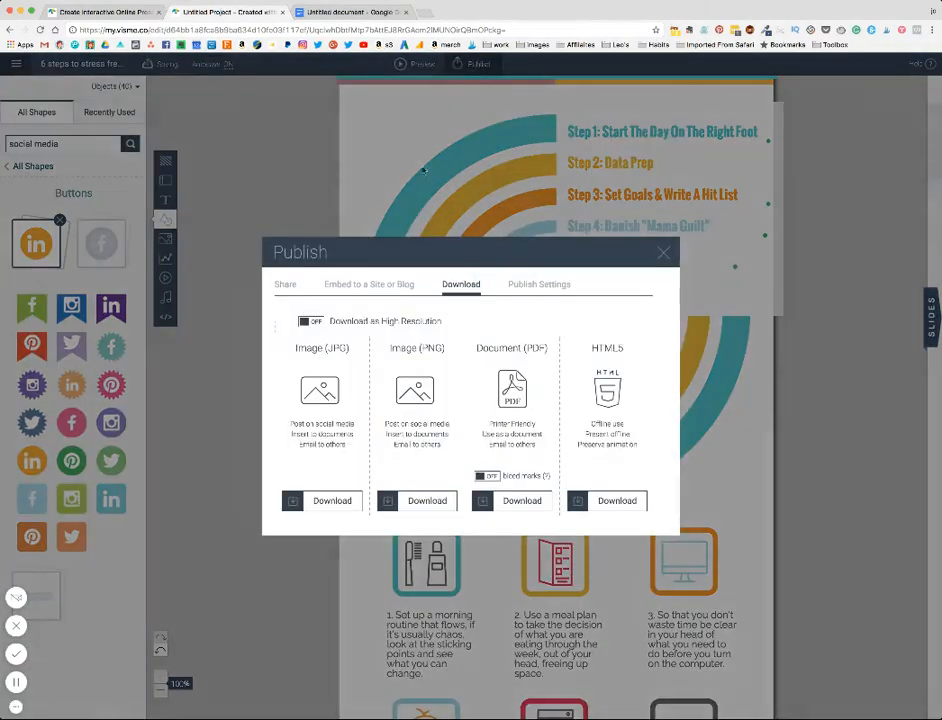
click(662, 253)
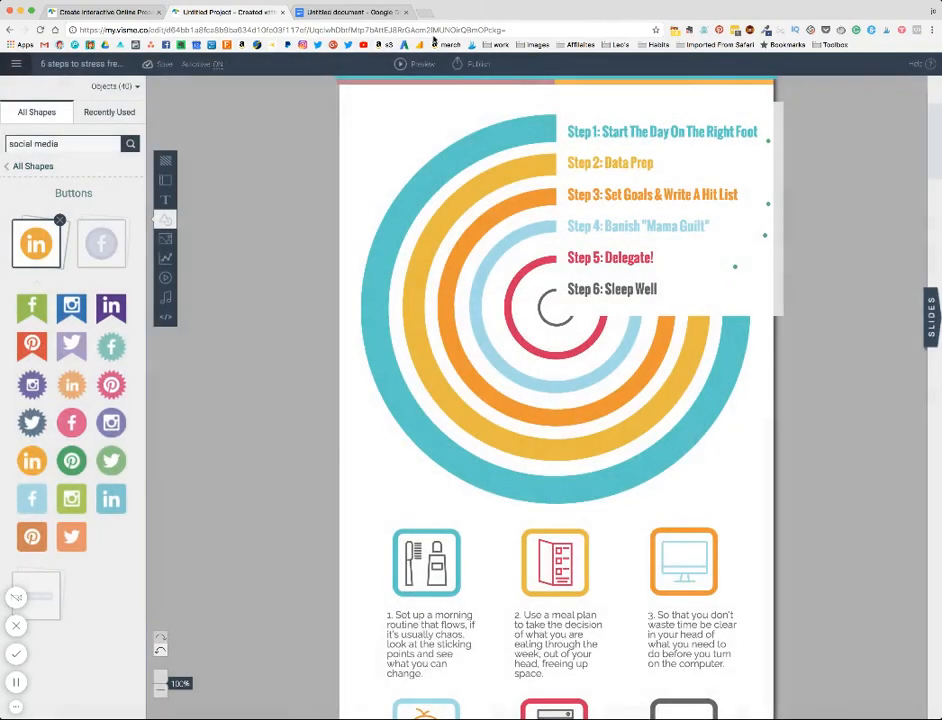
Preview the whole infographic from the title down to the footer, and close the preview.
click(414, 64)
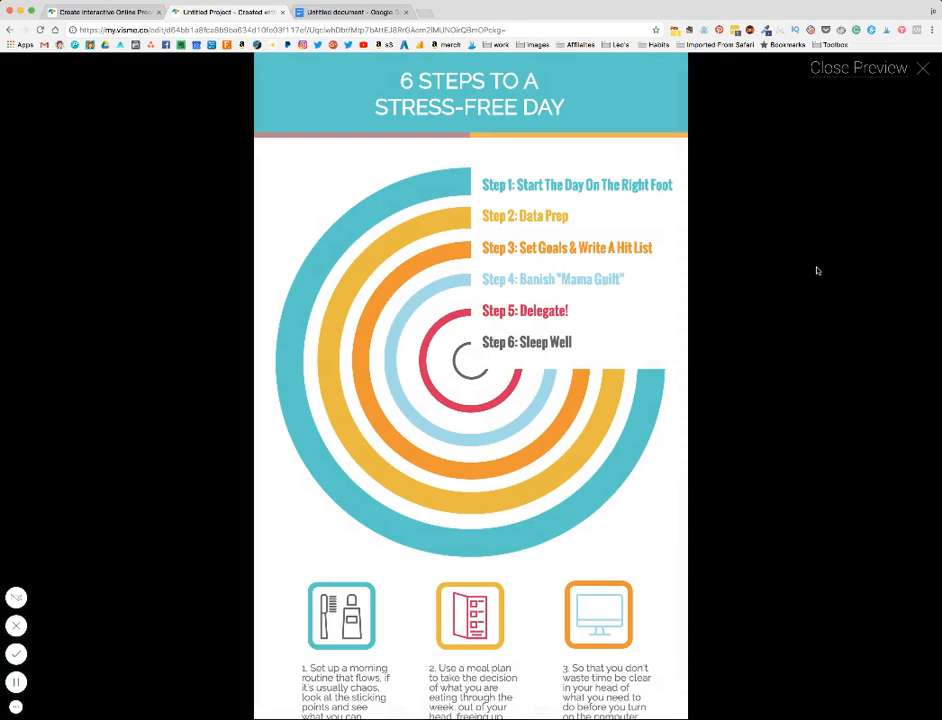
scroll(631, 365, down, 5)
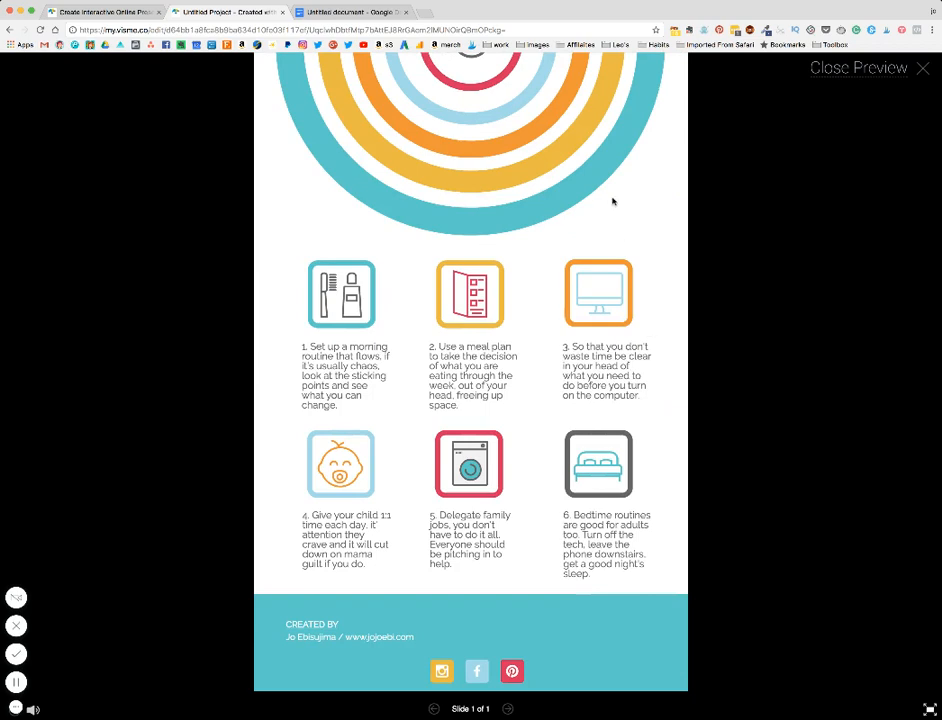
scroll(612, 201, up, 5)
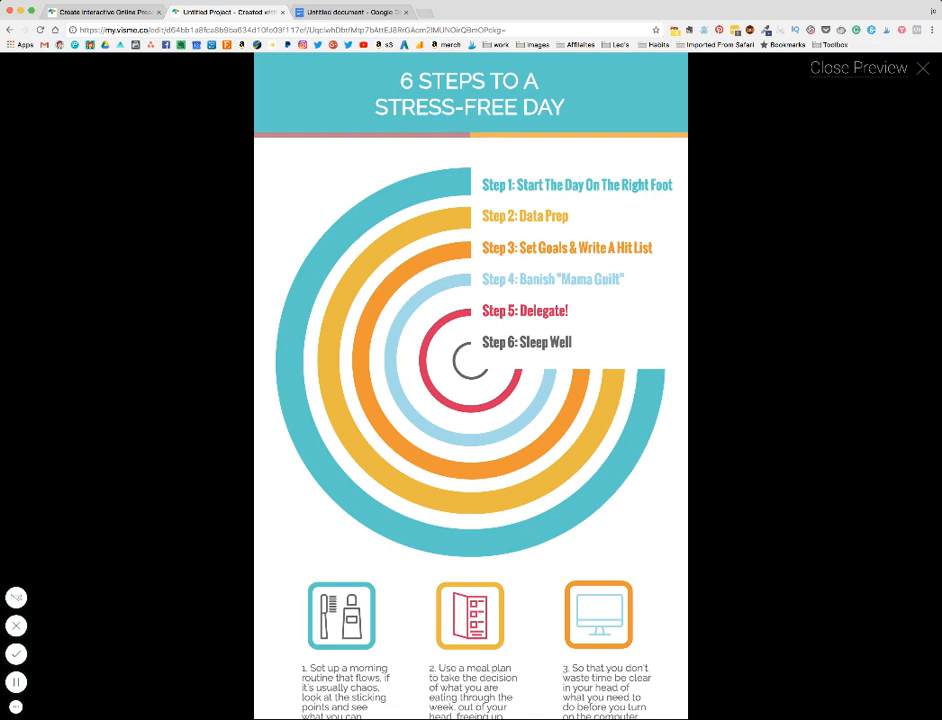
click(9, 29)
click(824, 69)
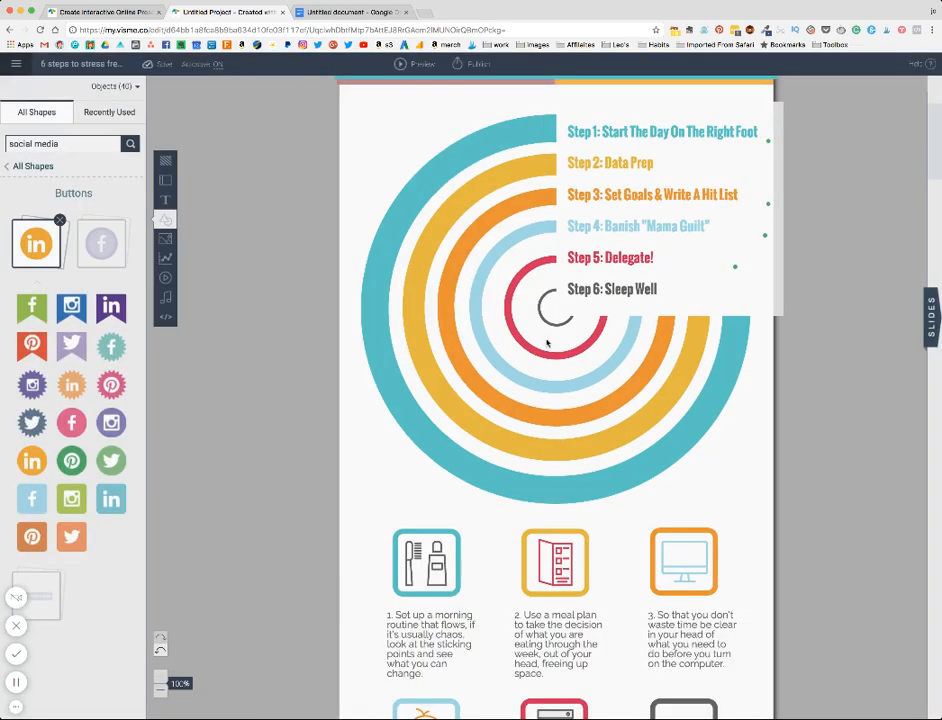
Change the left half of the thin strip under the title banner to the pinkish-red brand color.
scroll(446, 202, up, 3)
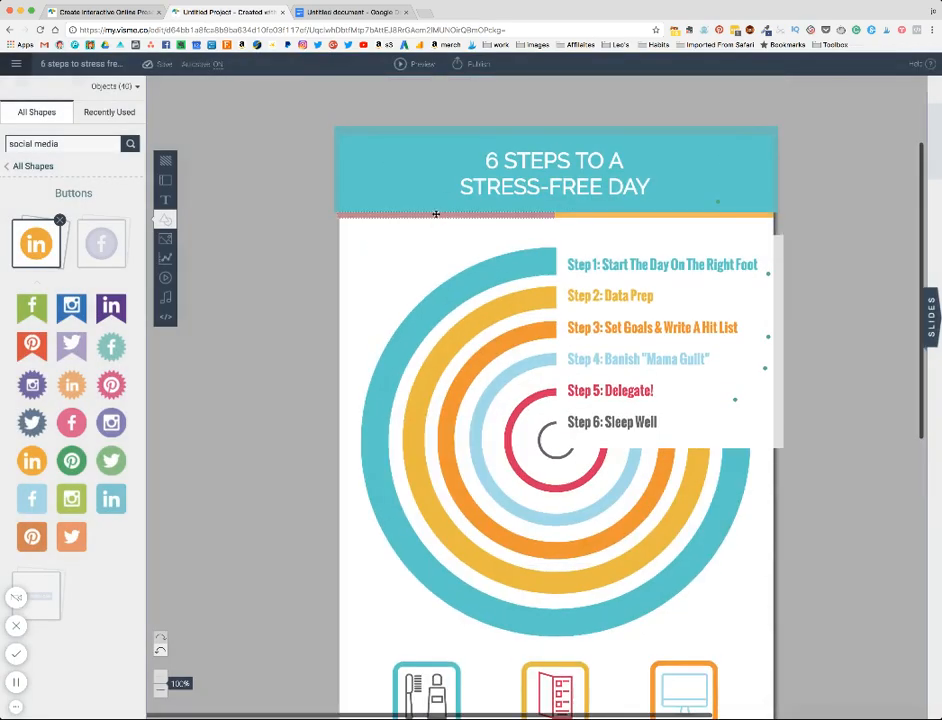
click(435, 214)
click(160, 86)
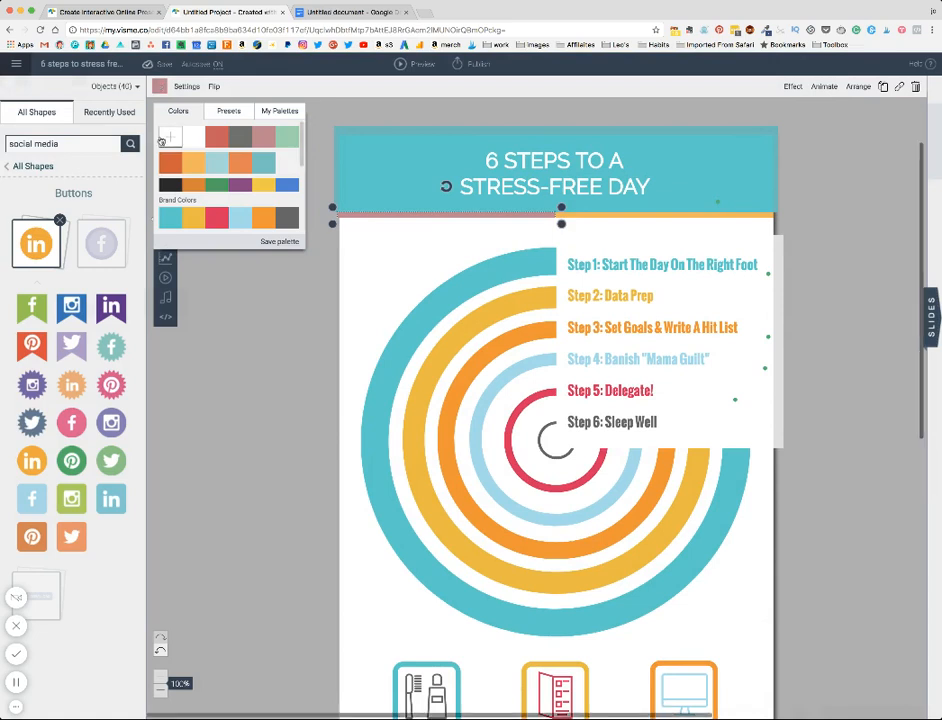
click(217, 219)
Change the right half of the thin strip under the title banner to the yellow brand color and deselect it.
click(570, 214)
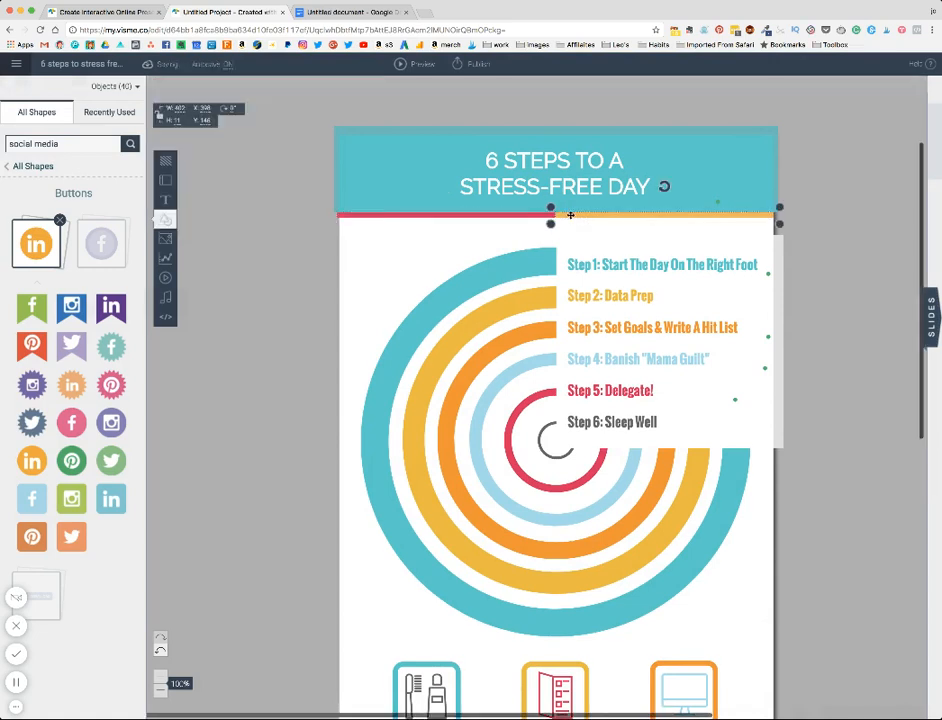
click(160, 86)
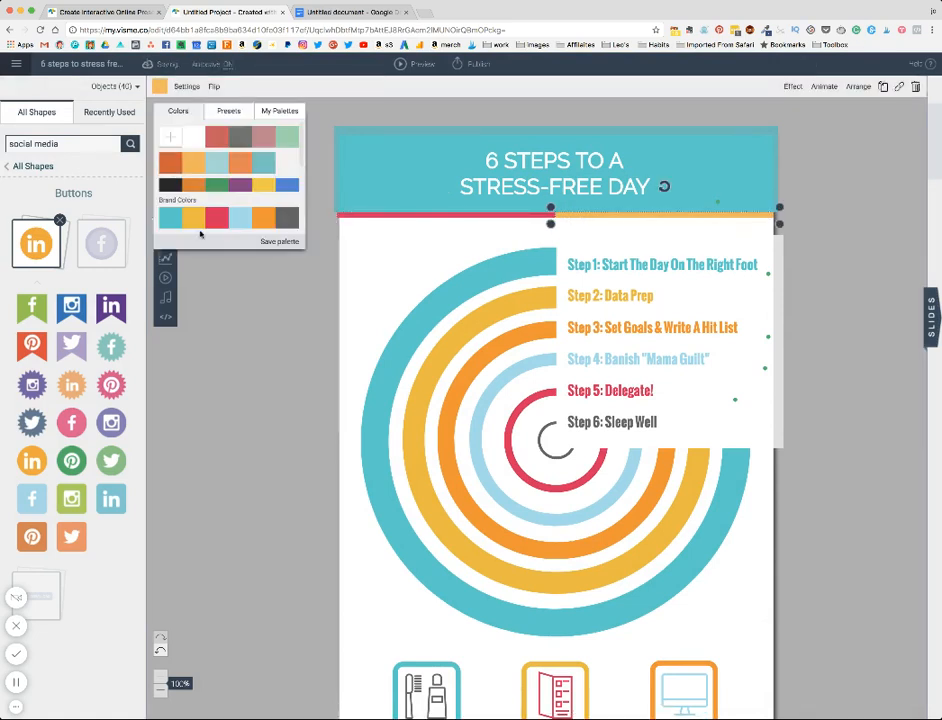
click(351, 270)
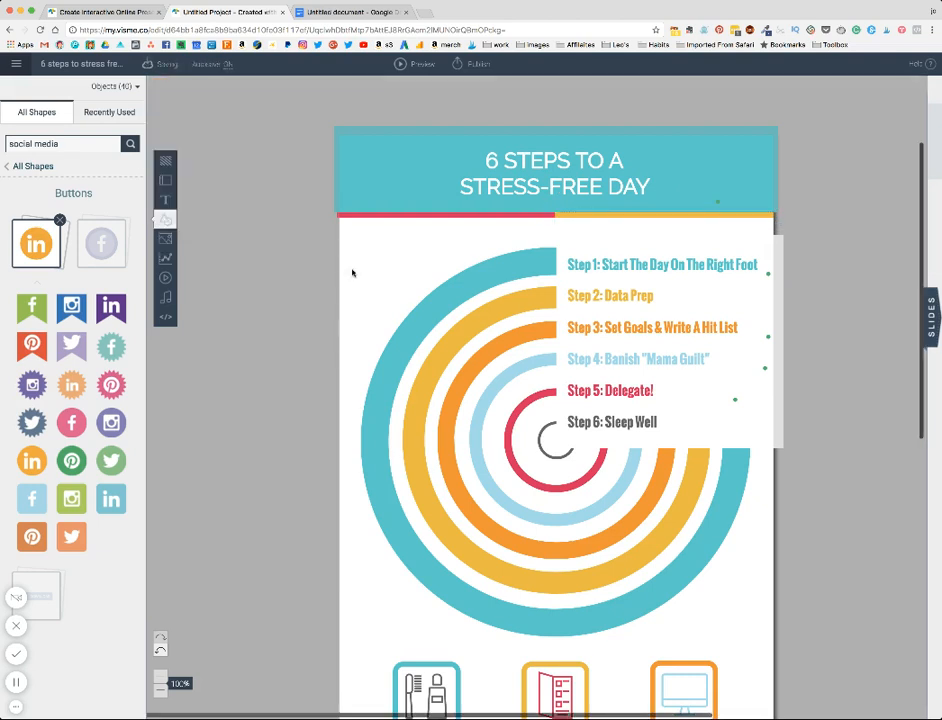